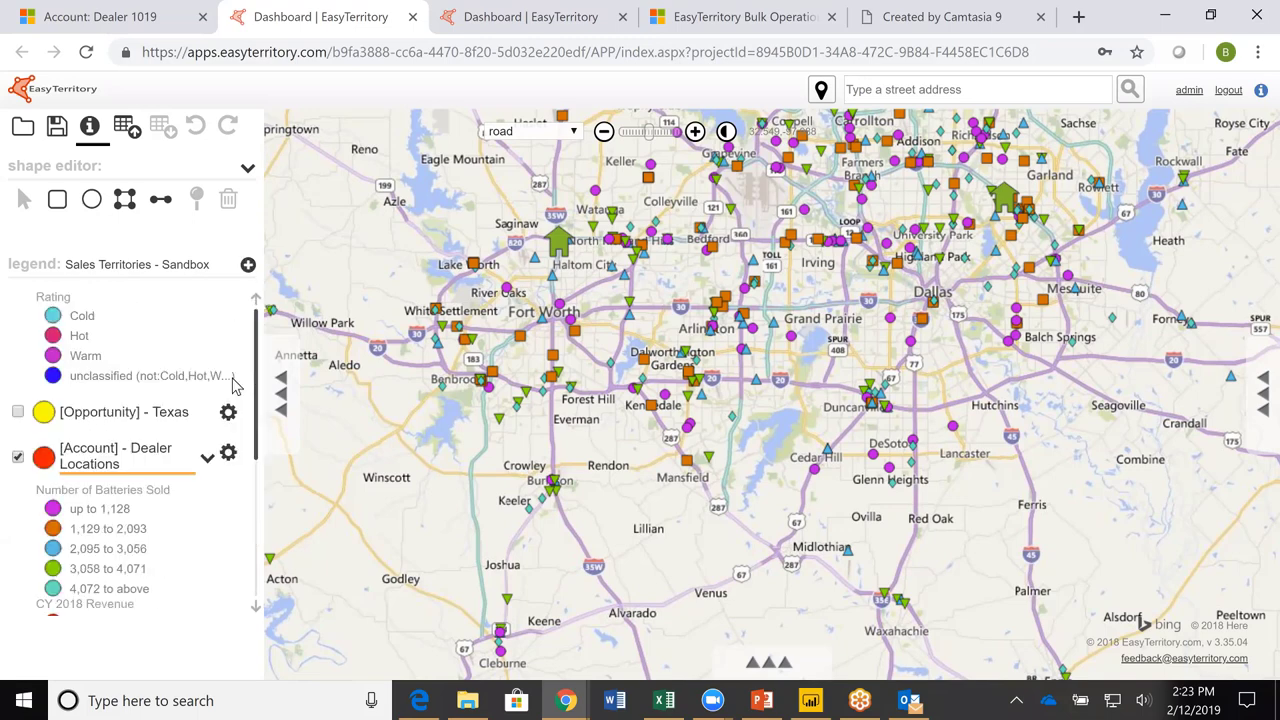
Collapse the Dealer Locations legend and show the US ZIP Codes, Opportunity - Texas and Lead - Texas layers on the map.
click(207, 537)
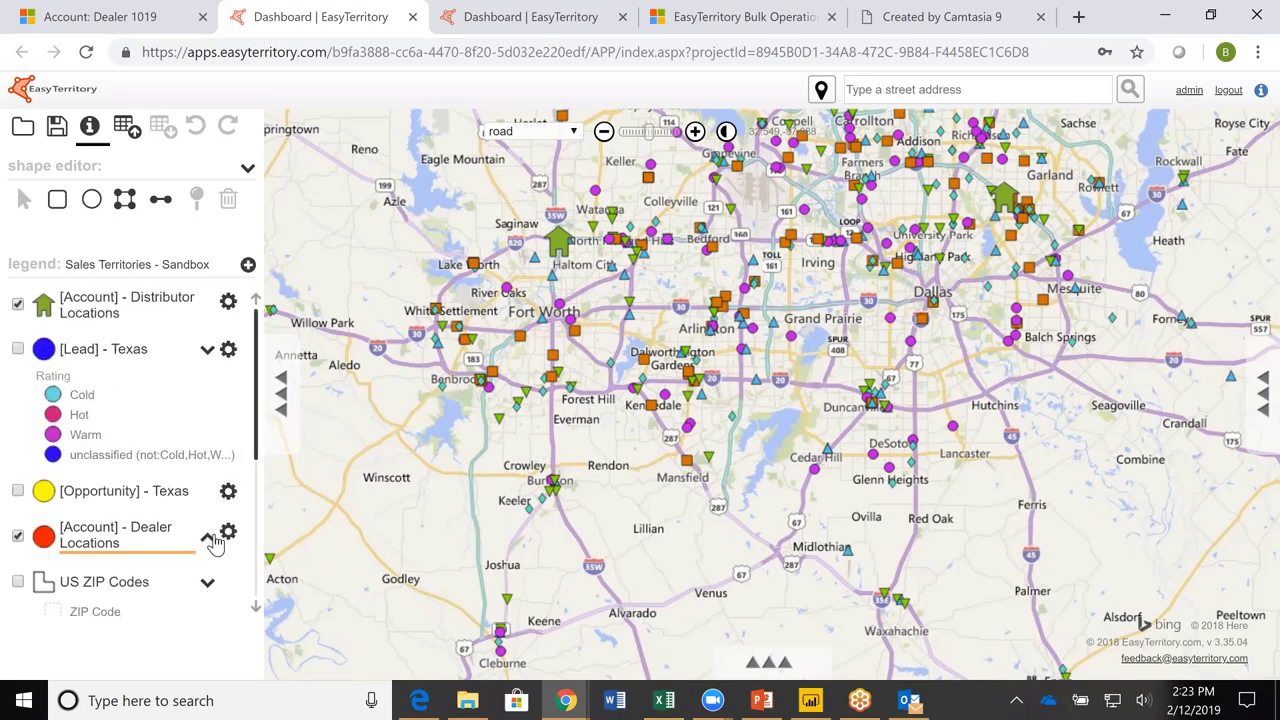
click(18, 582)
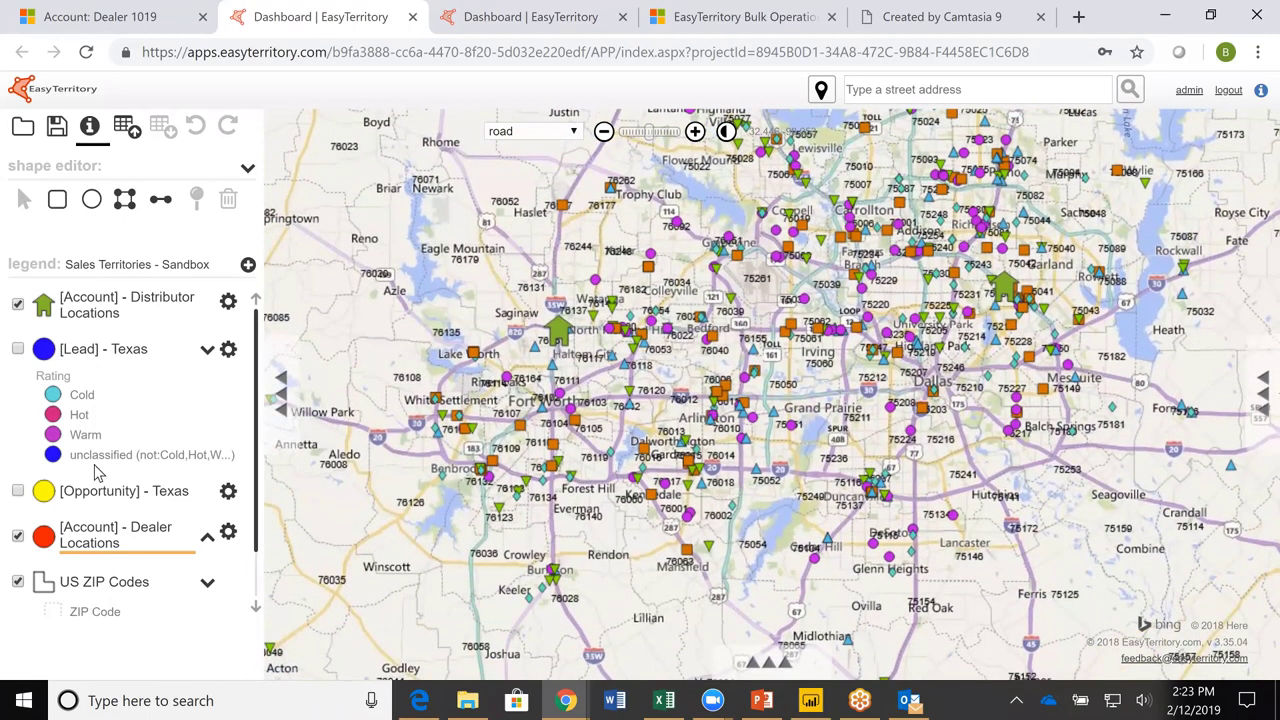
click(18, 491)
click(19, 350)
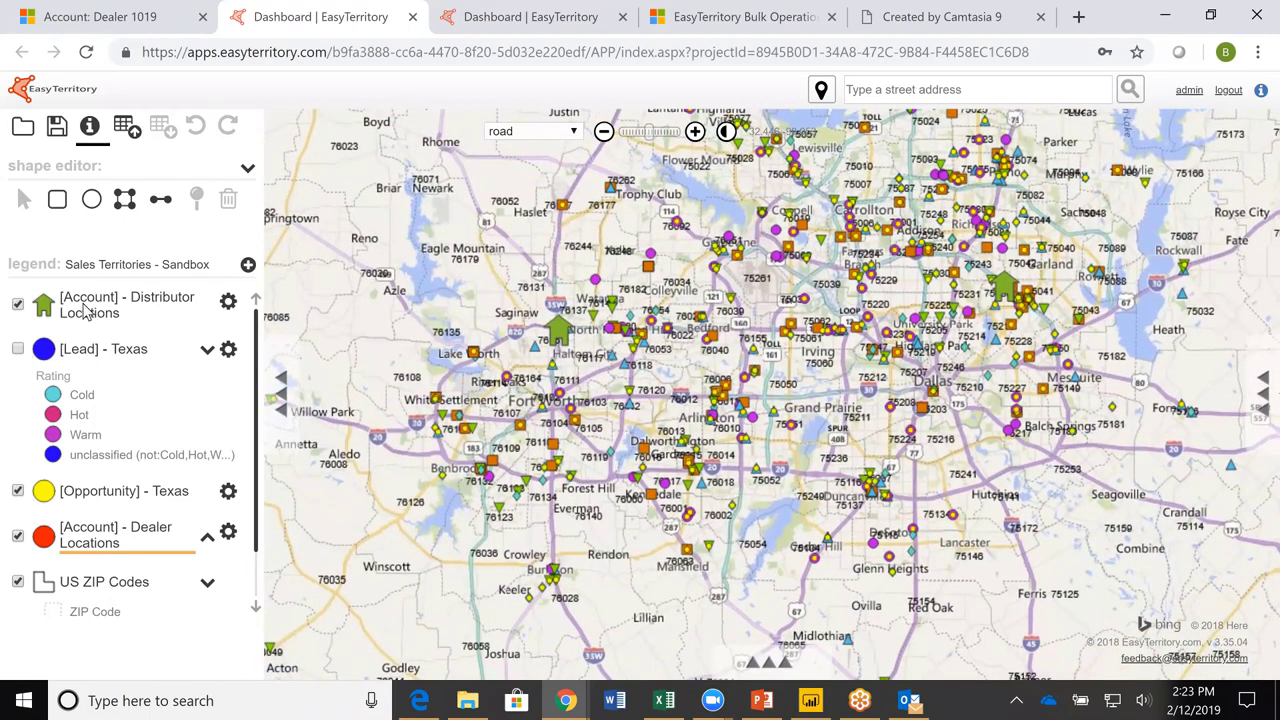
Draw a closed freehand polygon of about 479 sq-miles around the Fort Worth area and finish the shape.
click(126, 205)
mouse_move(660, 375)
mouse_down()
mouse_move(607, 530)
mouse_move(520, 545)
mouse_up()
mouse_move(387, 464)
mouse_down()
mouse_move(483, 247)
mouse_move(680, 313)
mouse_move(672, 380)
mouse_up()
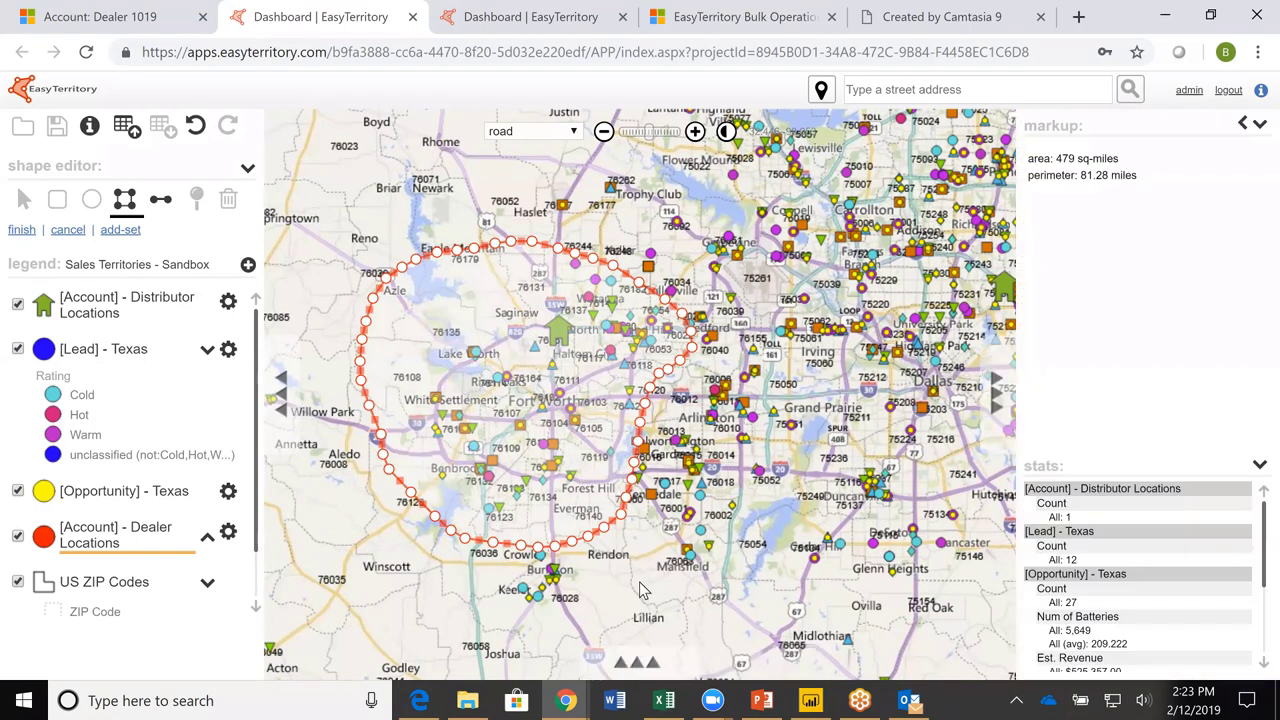
click(20, 230)
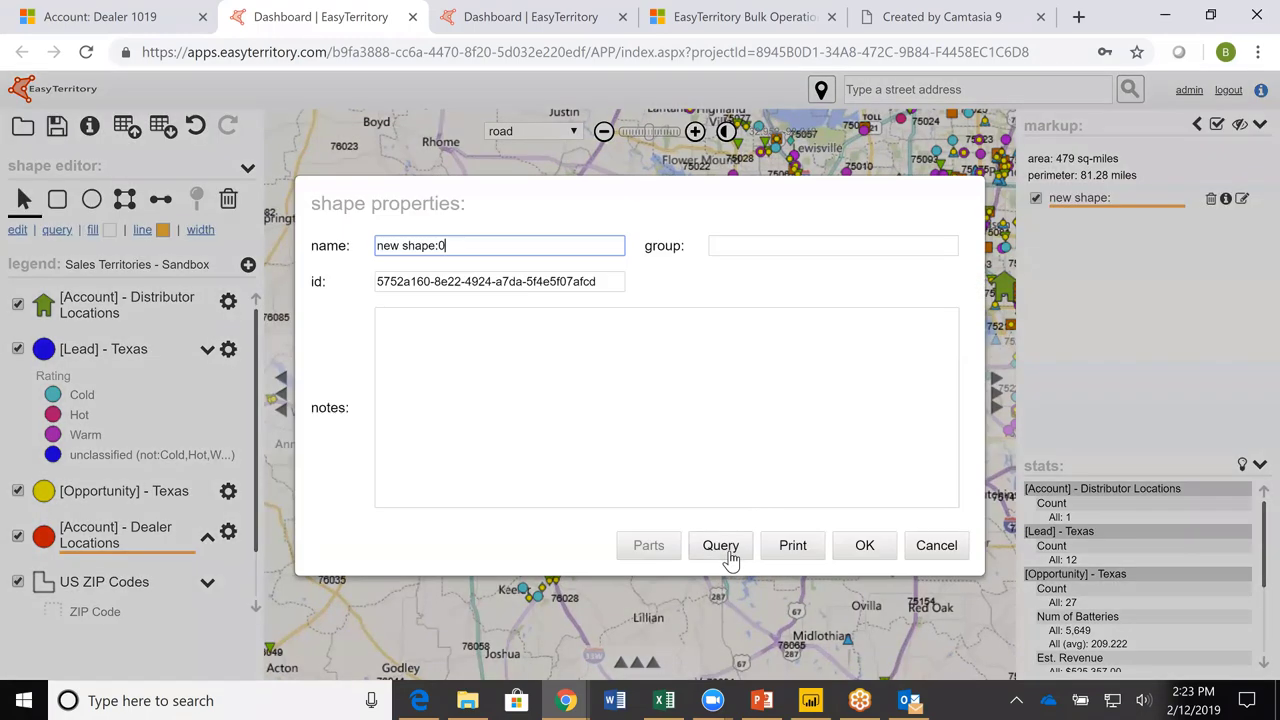
Query the [Account] - Dealer Locations layer within the new shape, keeping the markup and creating no partition.
click(723, 551)
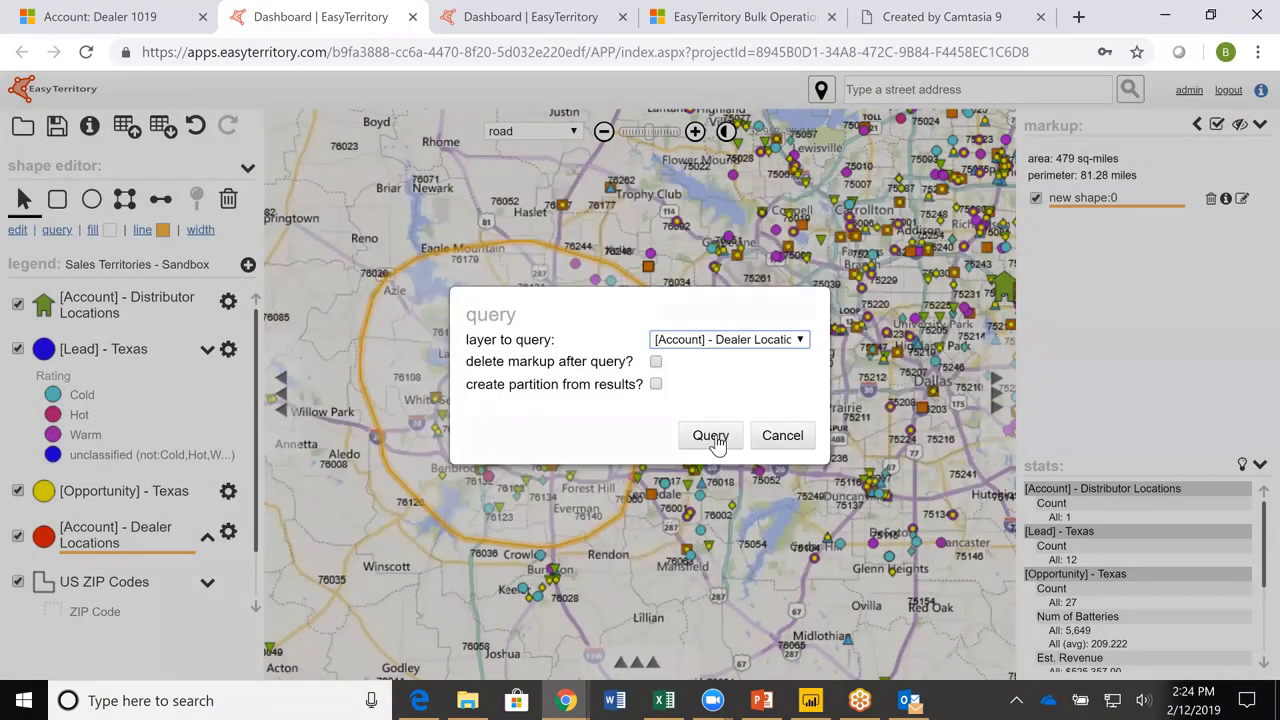
click(714, 437)
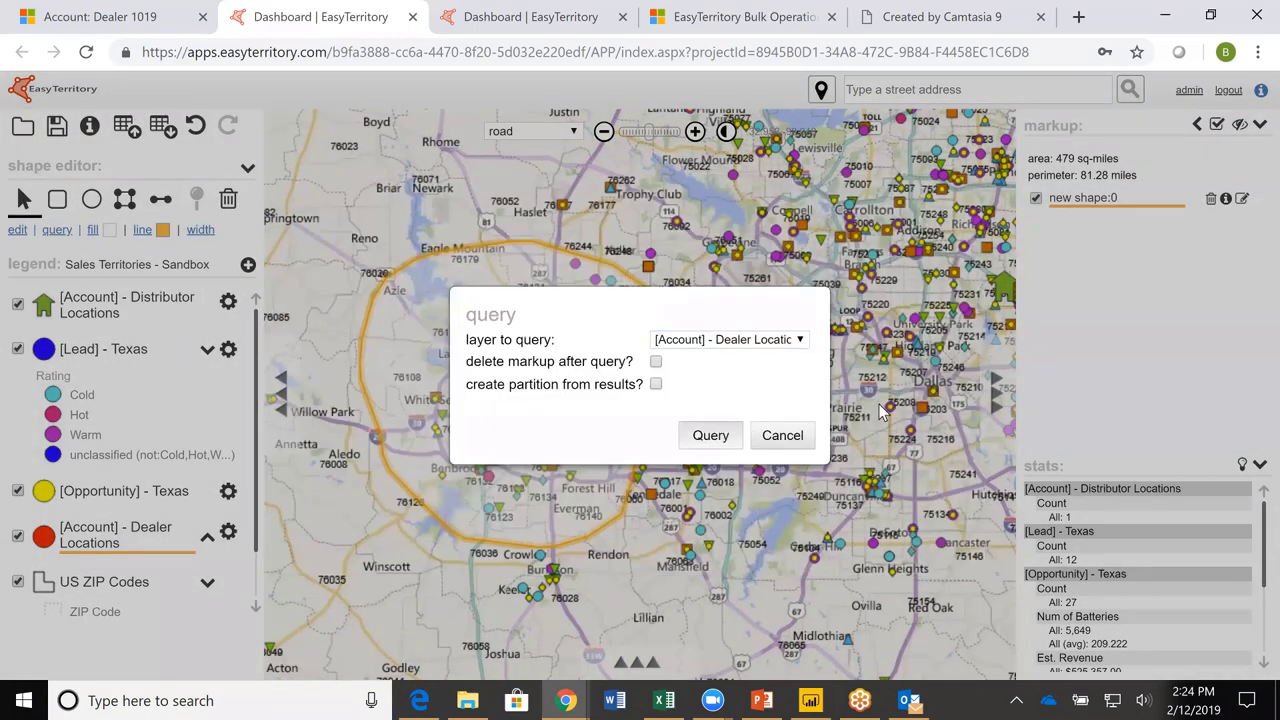
scroll(843, 345, down, 1)
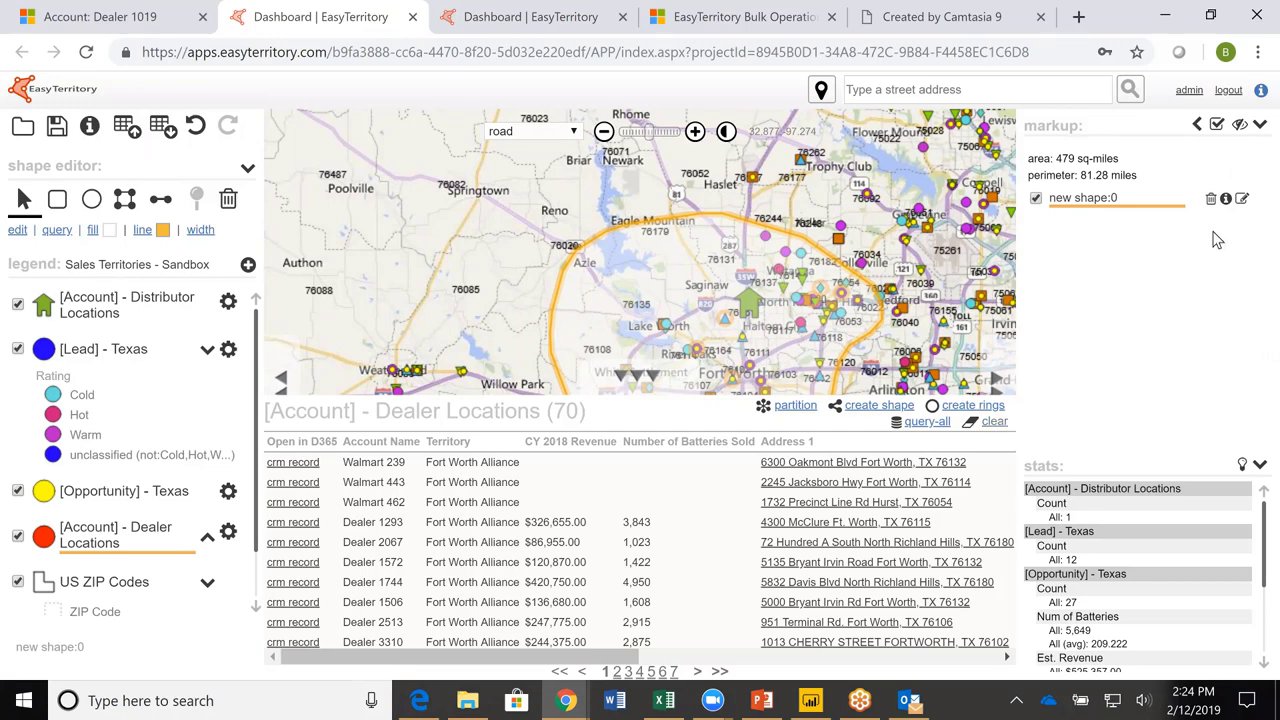
Delete the drawn shape around Fort Worth from the markup.
click(1210, 199)
scroll(858, 265, down, 1)
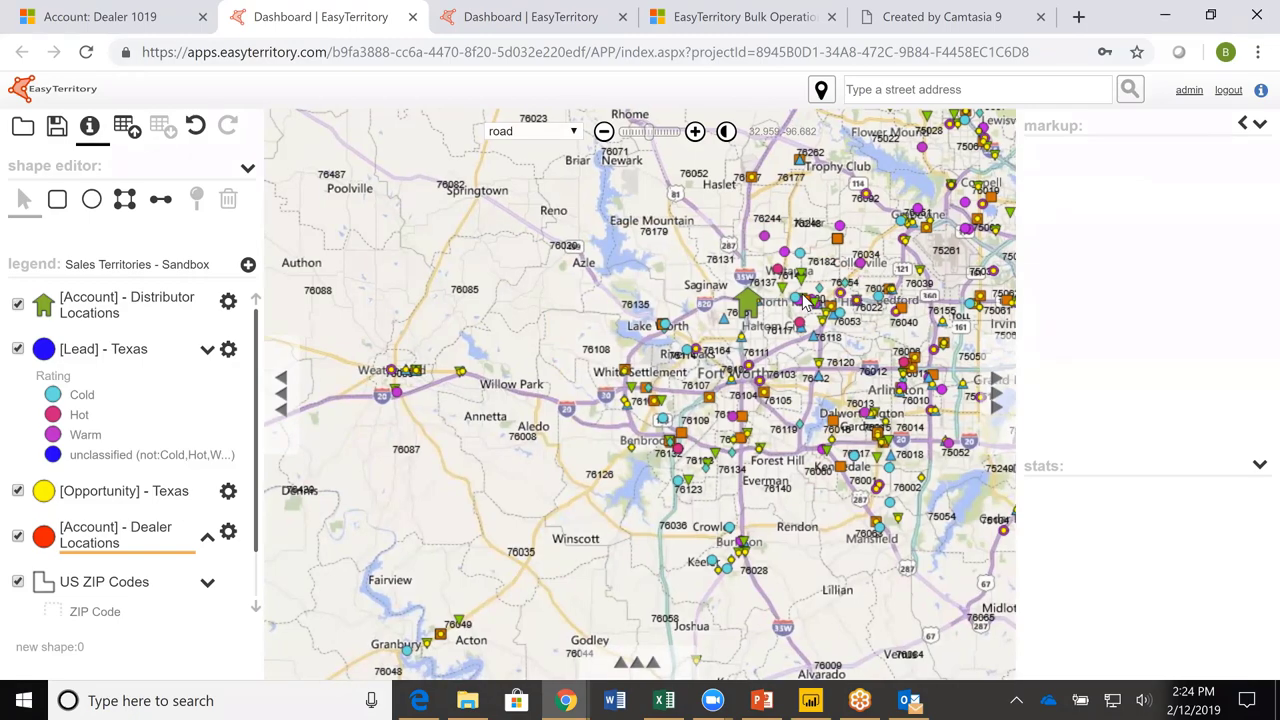
scroll(858, 265, down, 1)
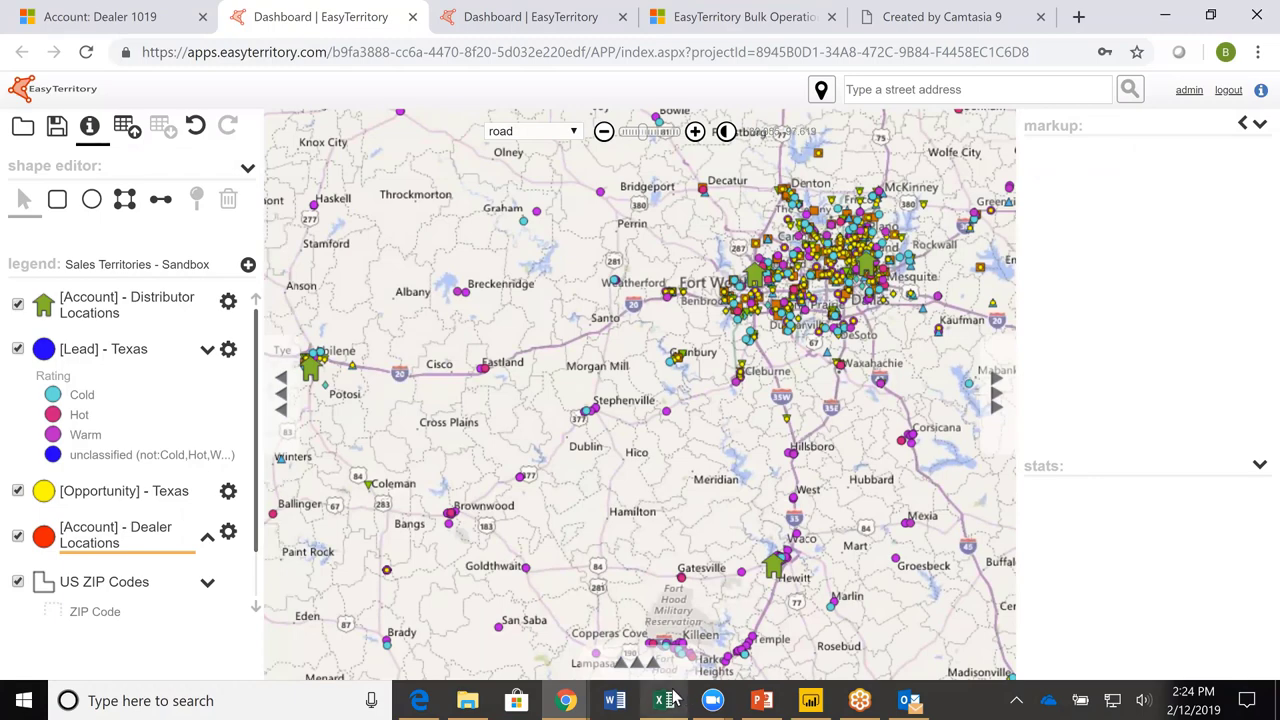
Switch to the RevAutoTexasTerritories workbook in Excel and select columns A to C with the ZIP codes, territory and group.
mouse_move(675, 698)
click(670, 645)
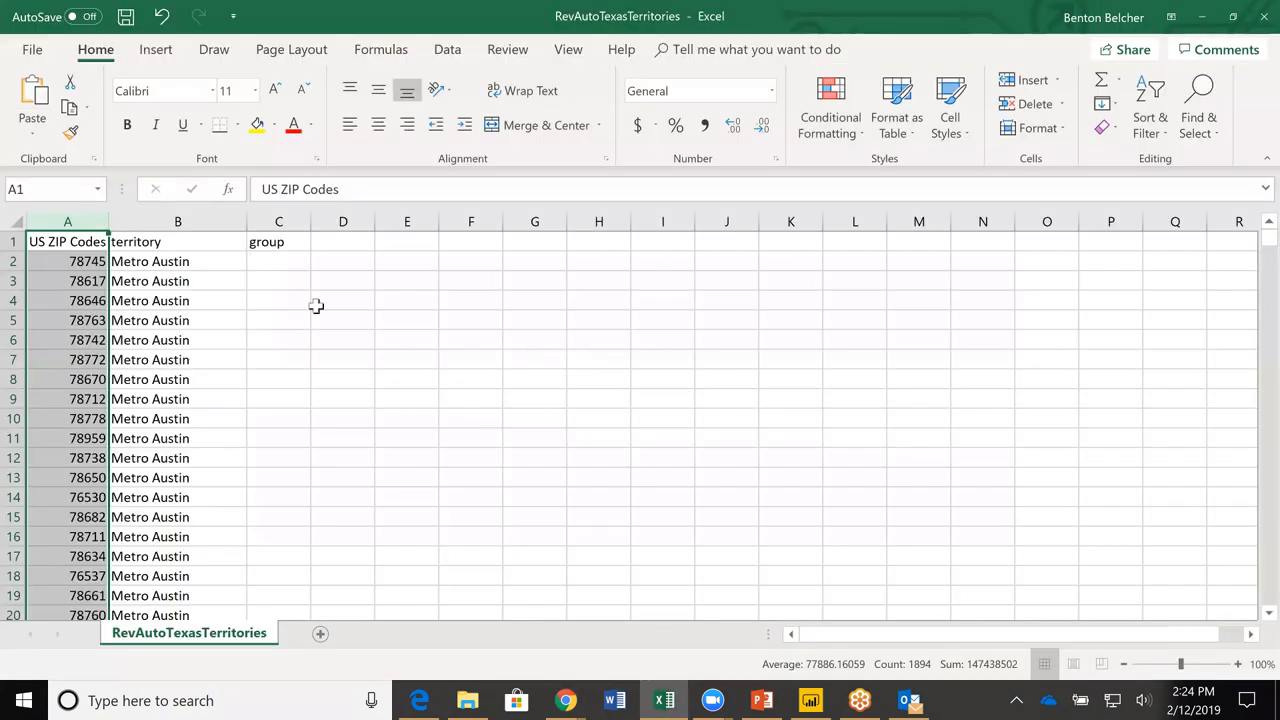
drag(84, 224, 283, 220)
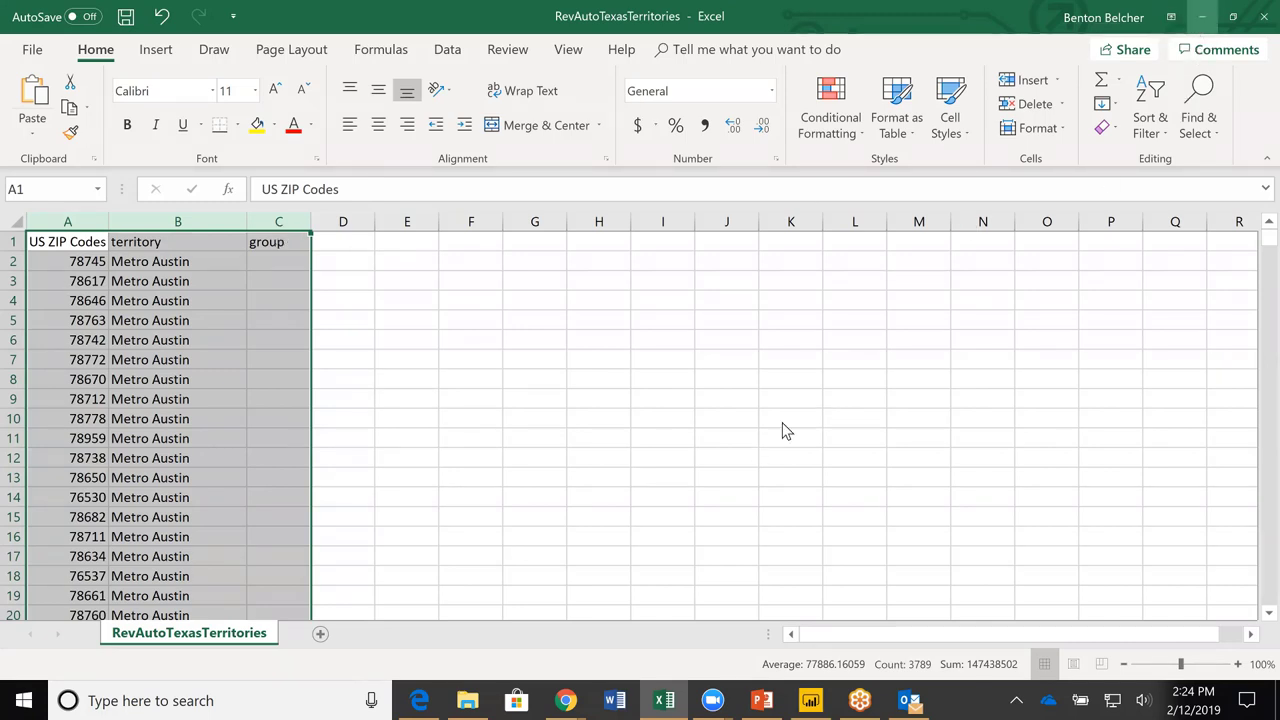
Switch back to EasyTerritory, open the territory builder for US ZIP Codes and paste the clipboard content into its data box.
key(alt+Tab)
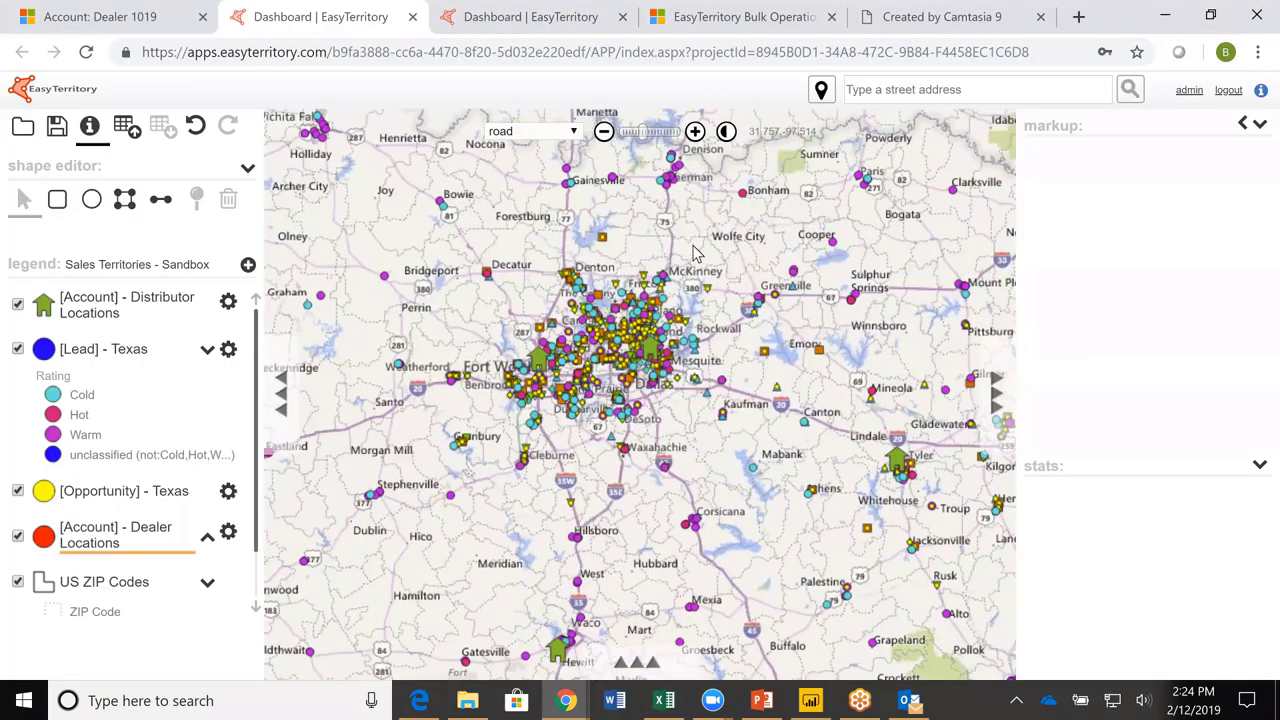
click(125, 133)
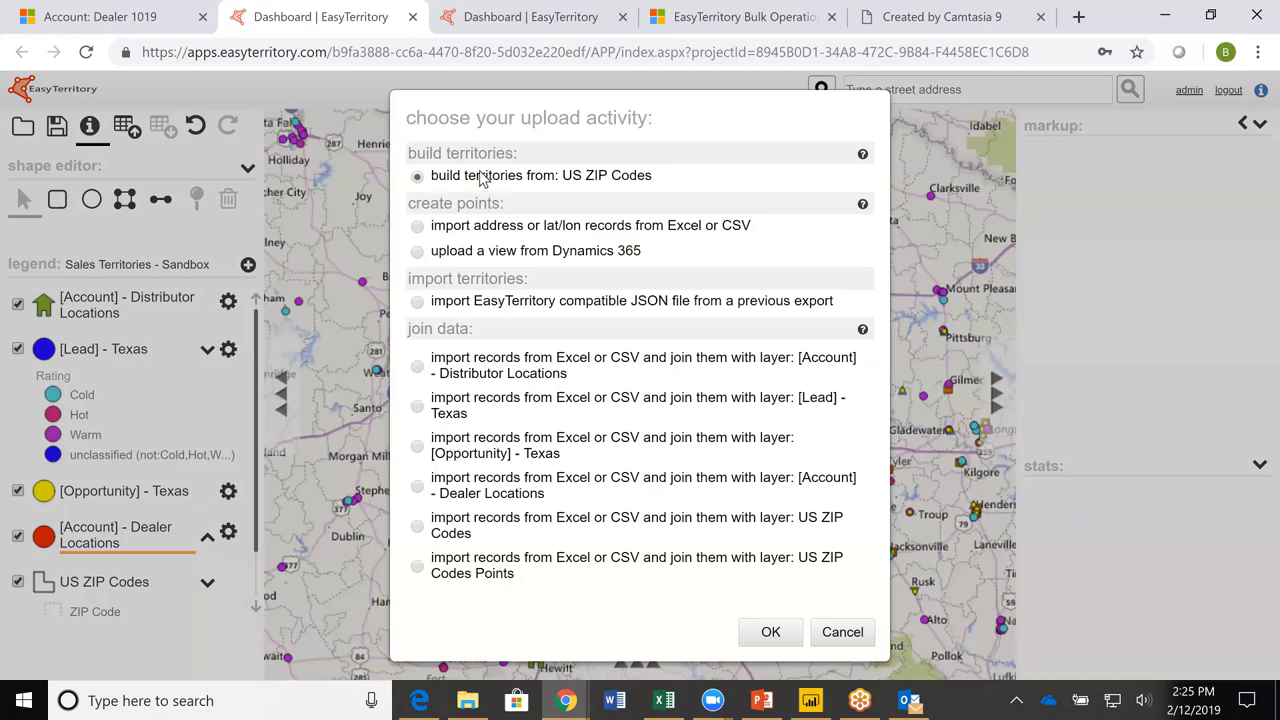
click(771, 633)
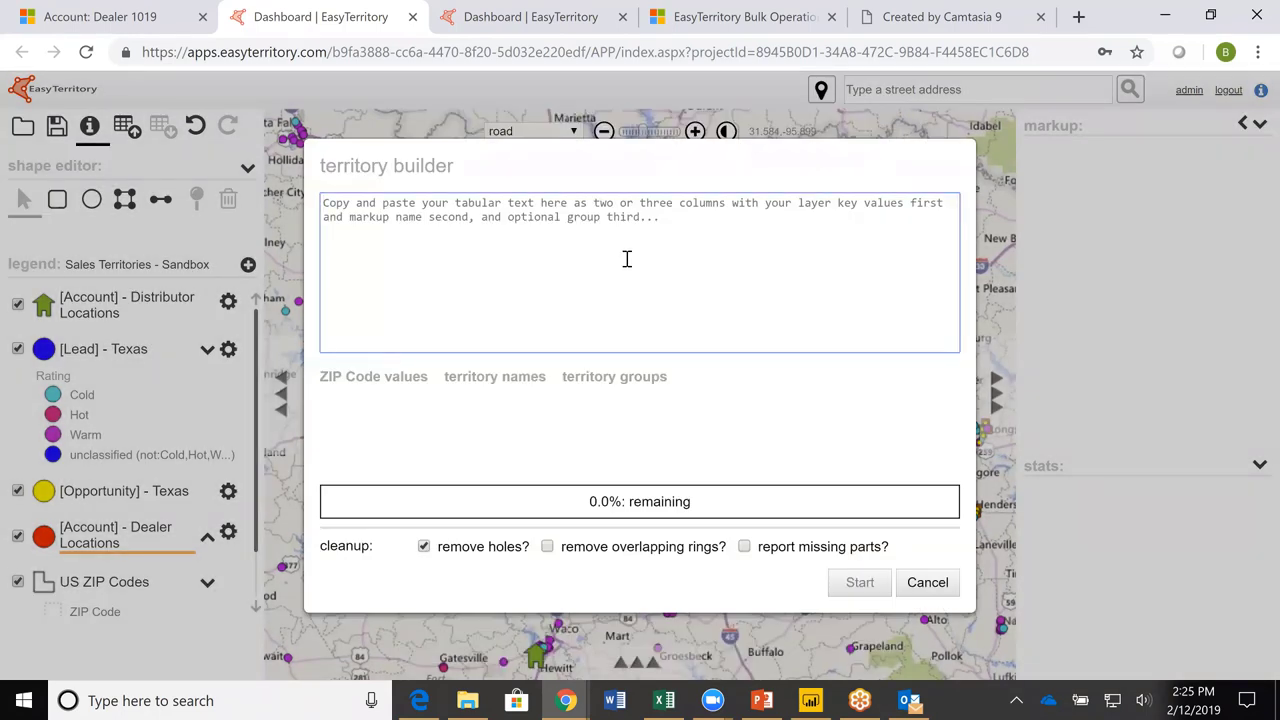
text(https://zoom.us/webinar/register/d59cd8aded83334edc2040ba88984b7b)
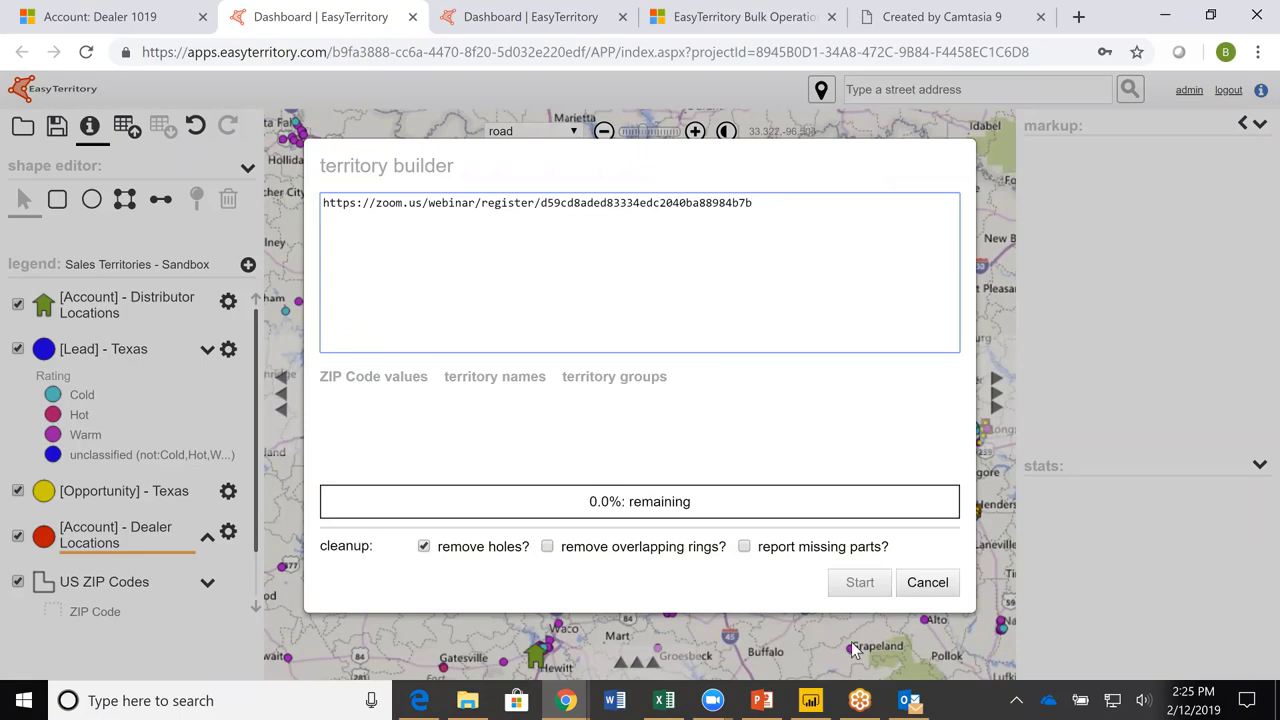
Switch to Excel and copy the selected columns A to C of the RevAutoTexasTerritories sheet.
click(664, 700)
click(664, 700)
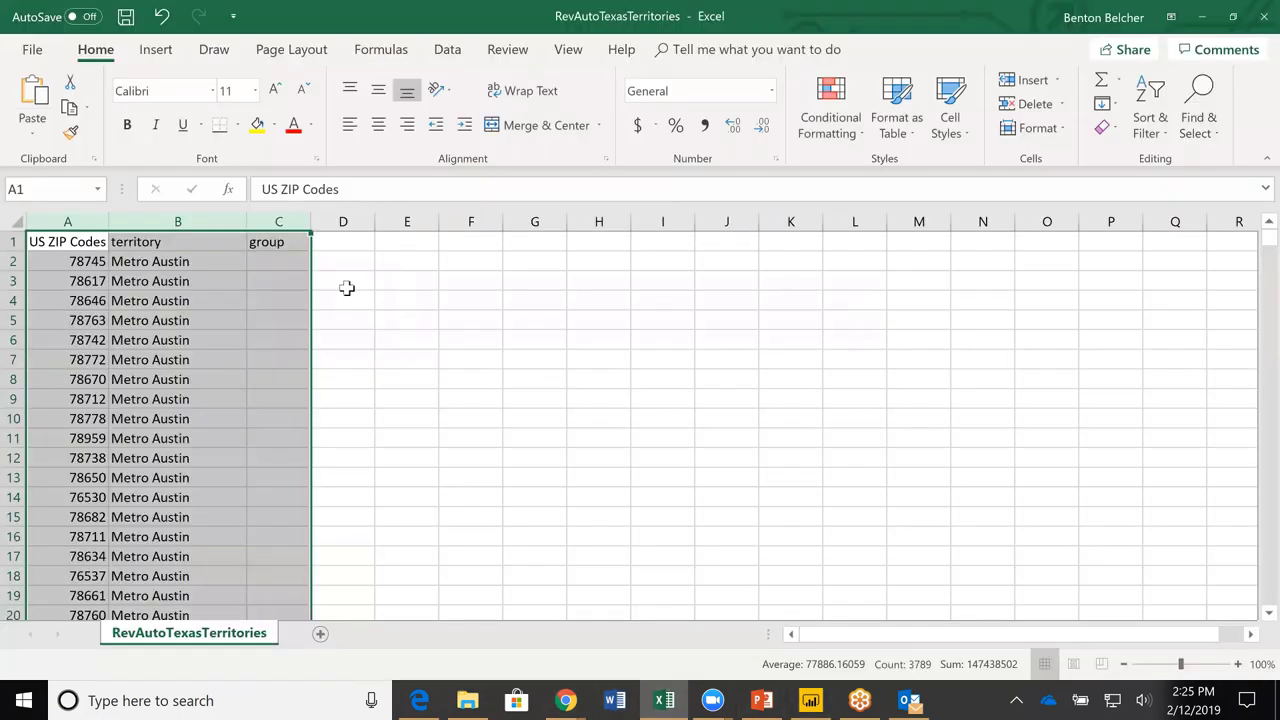
key(ctrl+c)
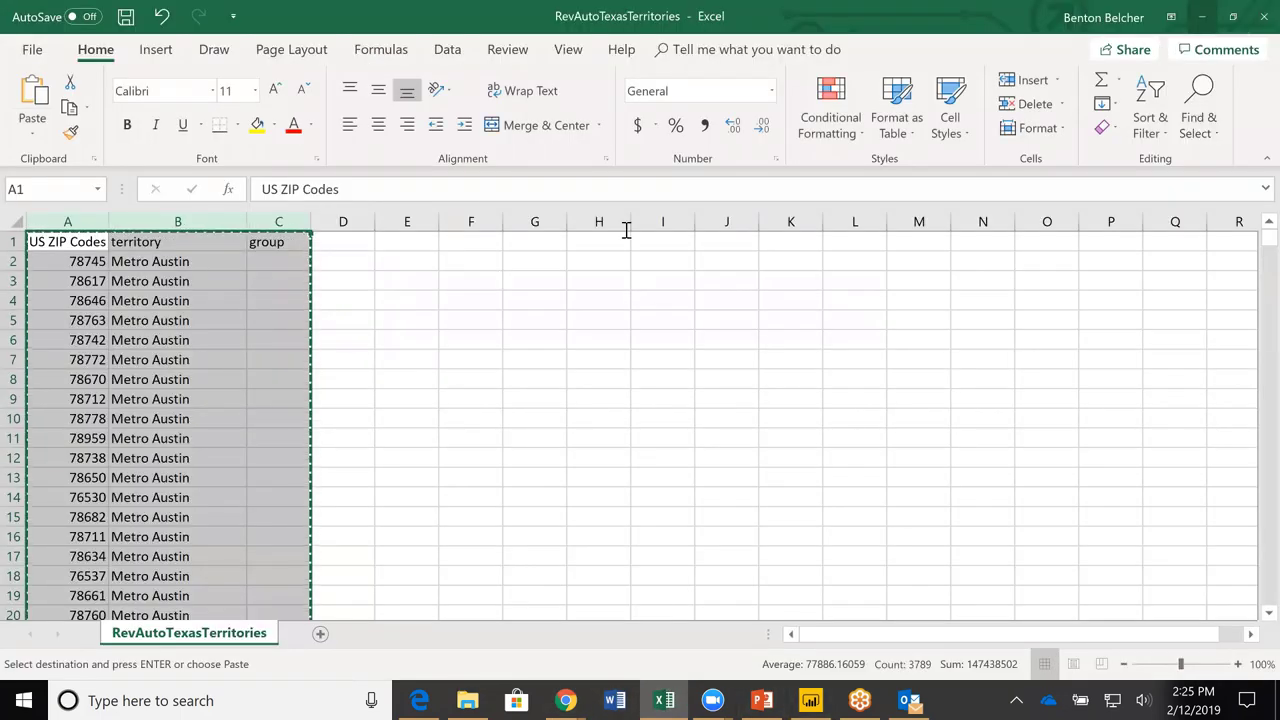
Return to EasyTerritory, replace the territory builder text with the copied ZIP code table and build the territories with holes removed.
key(alt+Tab)
key(ctrl+a)
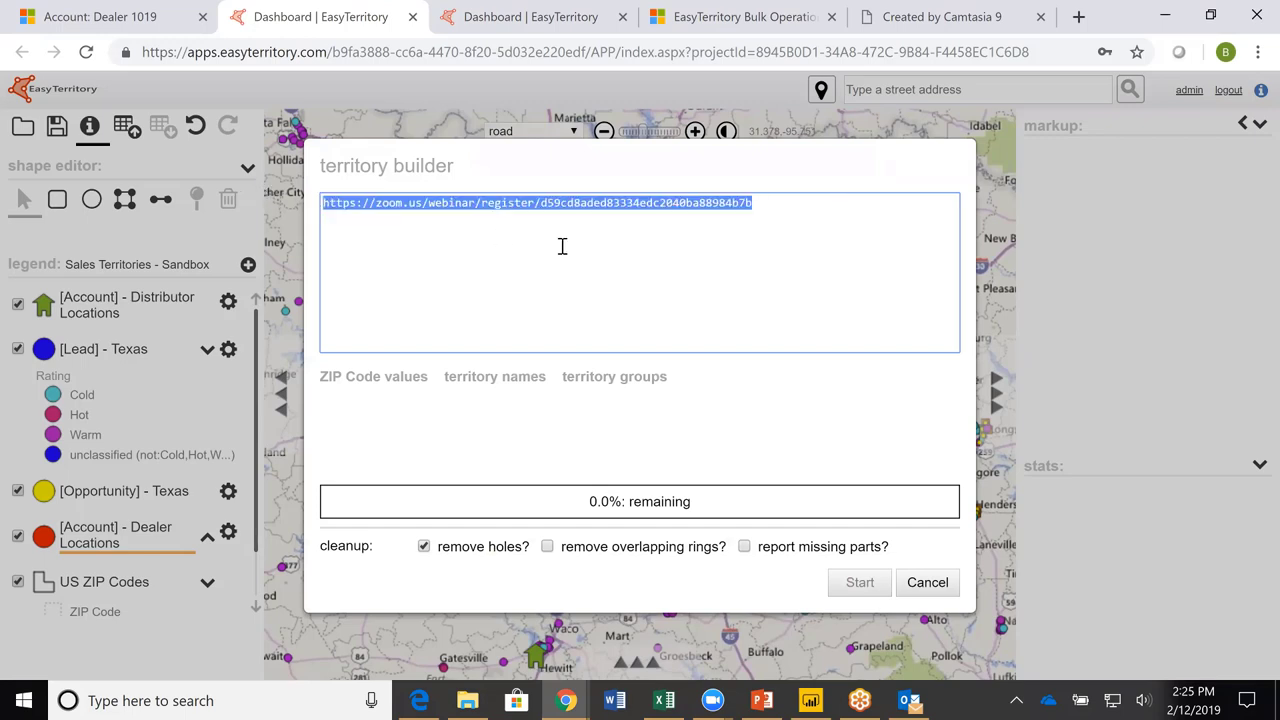
key(ctrl+v)
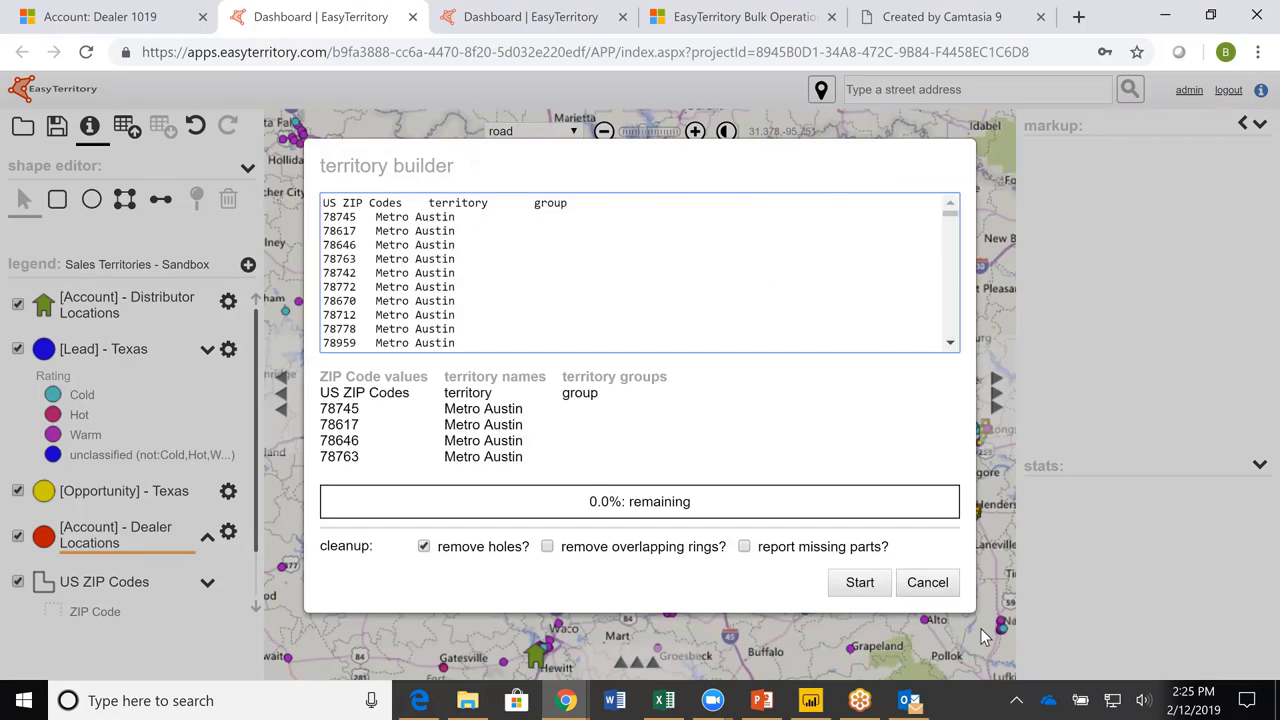
click(862, 596)
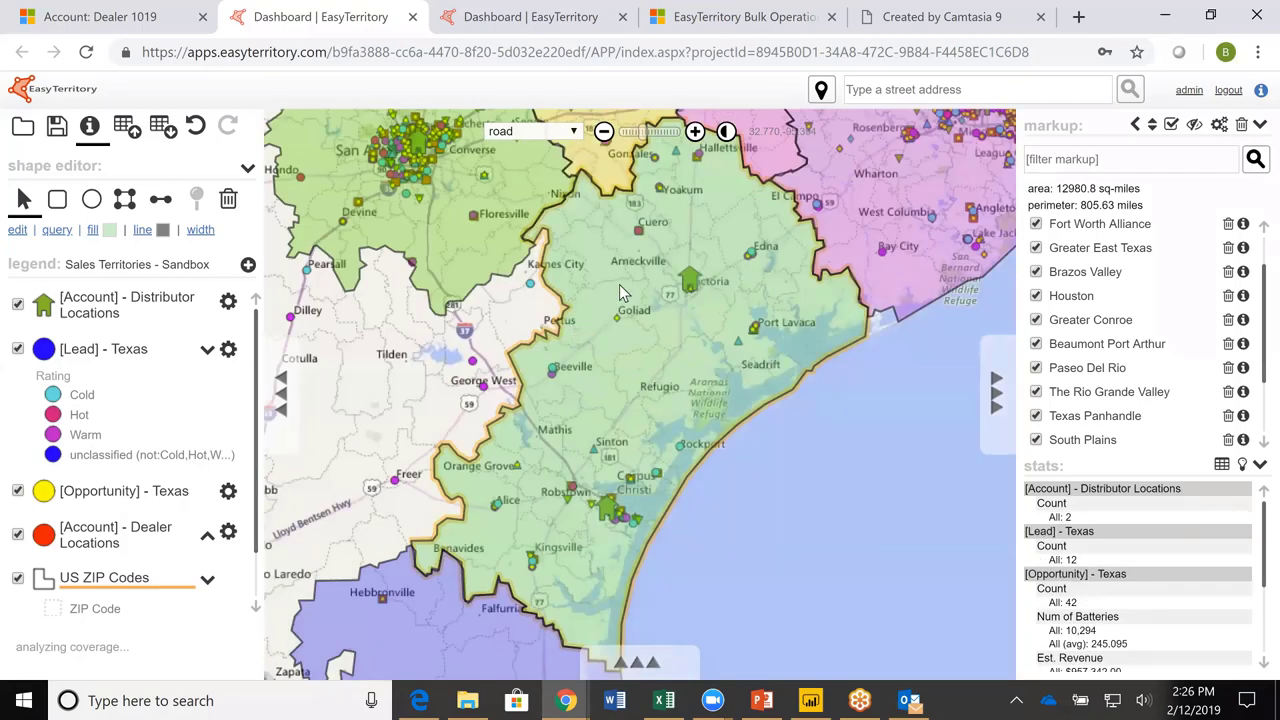
Examine the built territories across Texas and review the markup statistics table comparing all of them.
scroll(619, 284, down, 1)
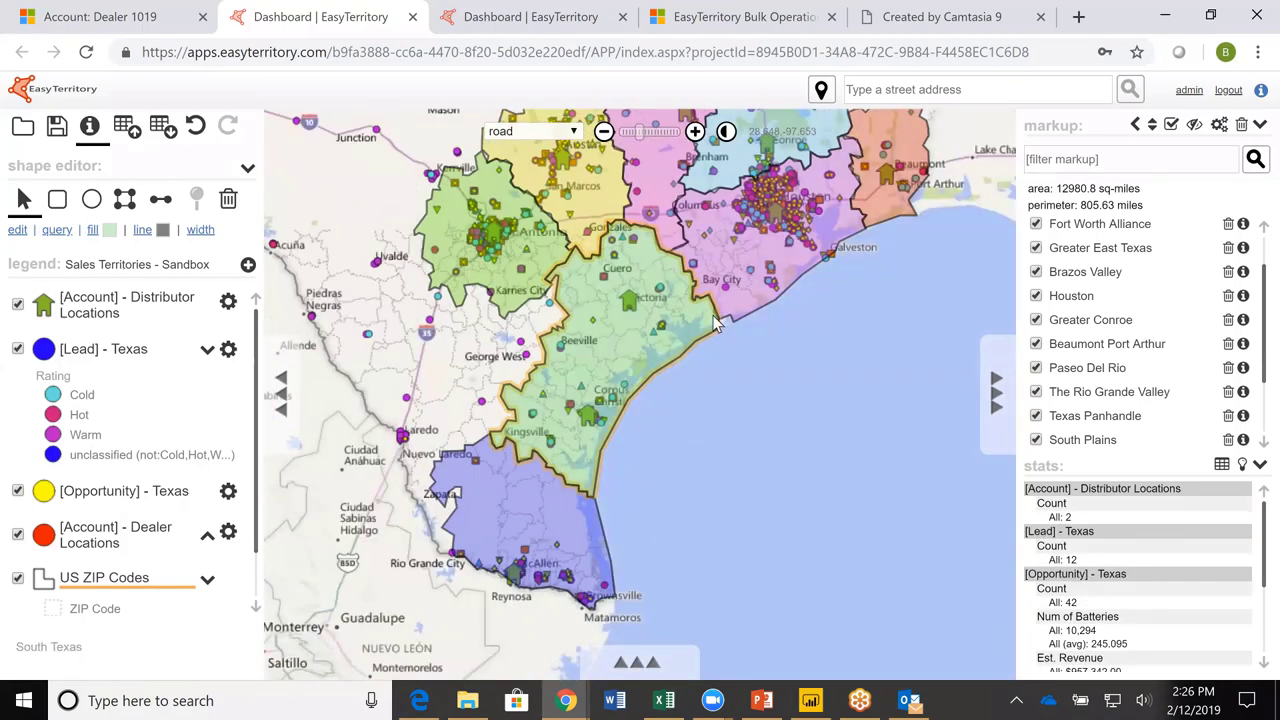
scroll(719, 245, down, 1)
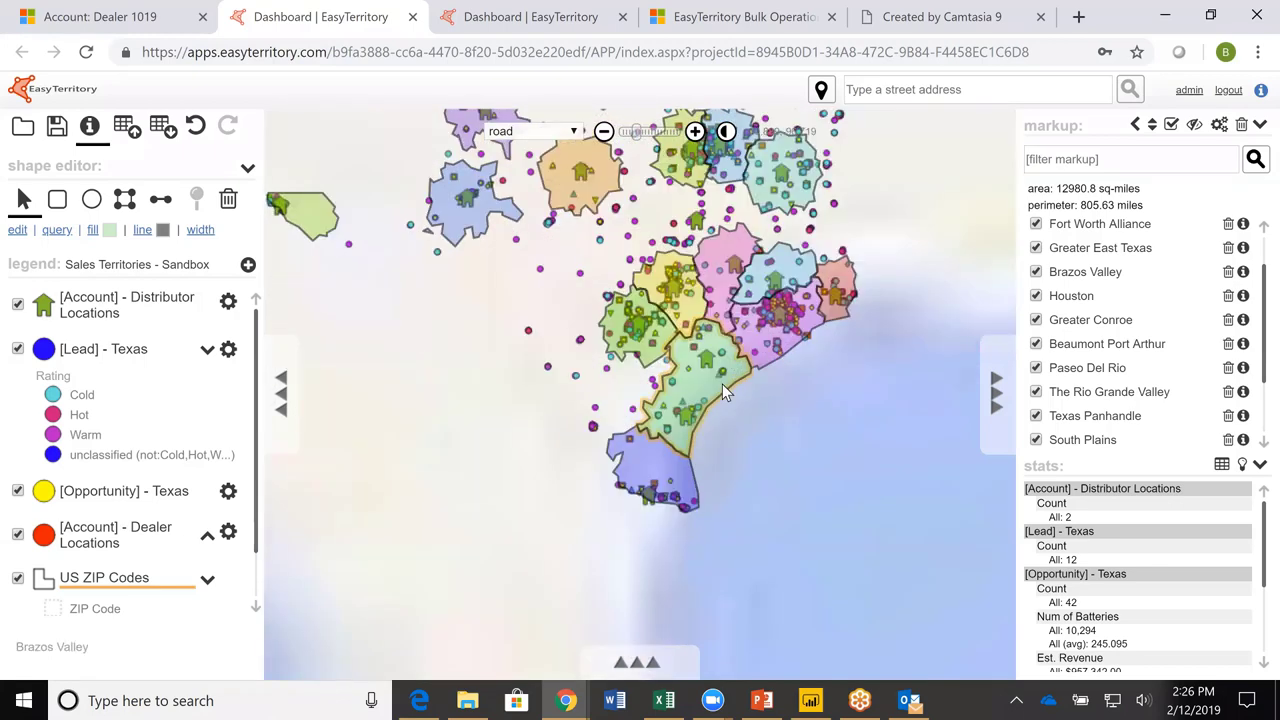
scroll(722, 386, down, 1)
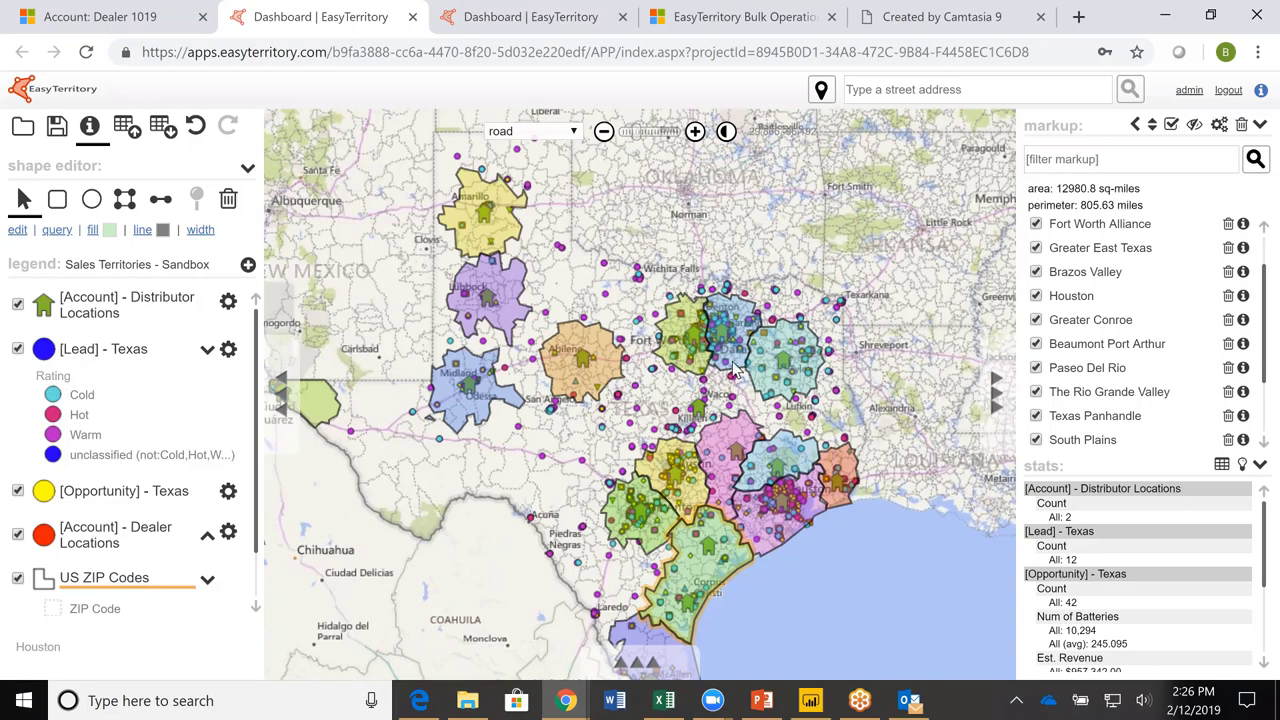
scroll(740, 398, up, 2)
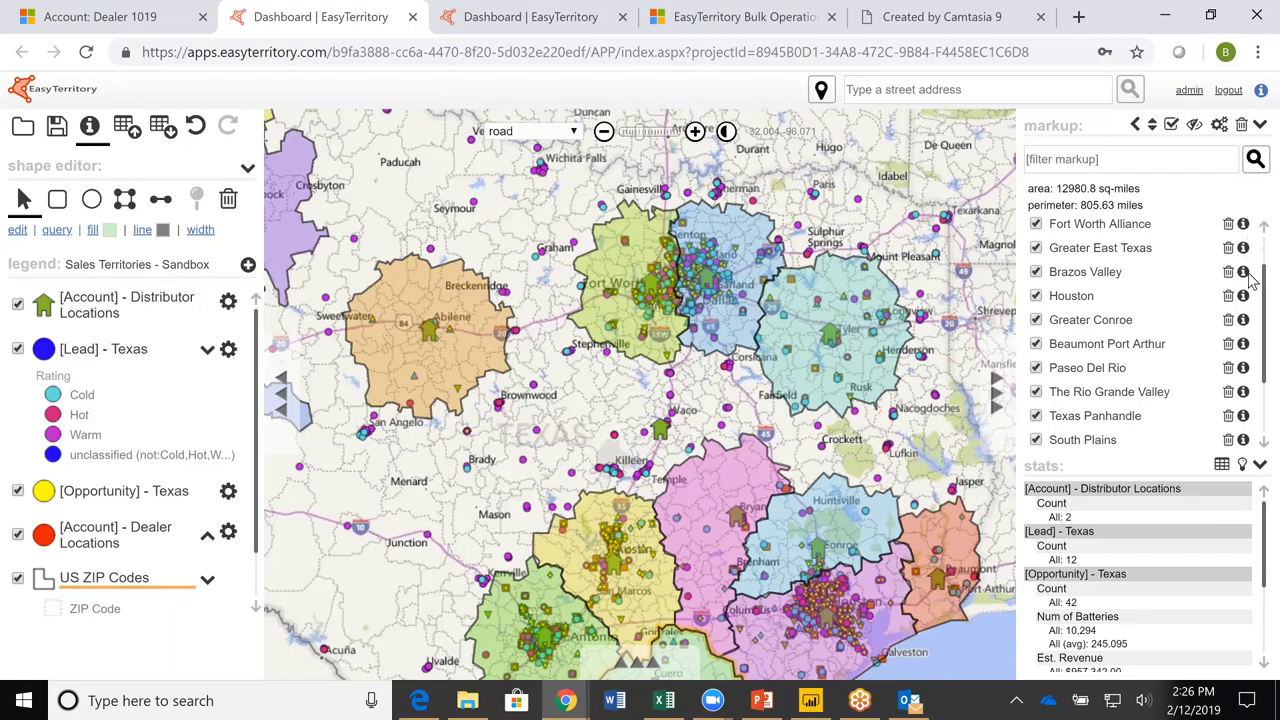
scroll(1250, 290, down, 3)
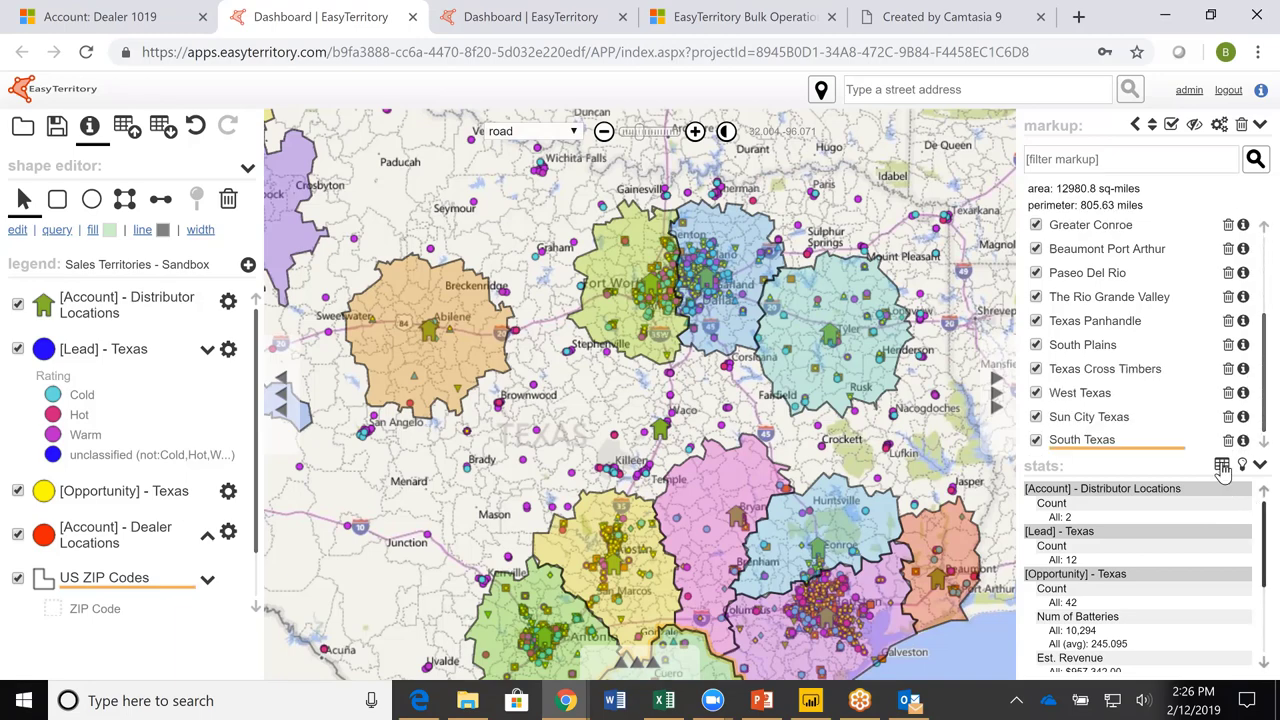
click(1222, 466)
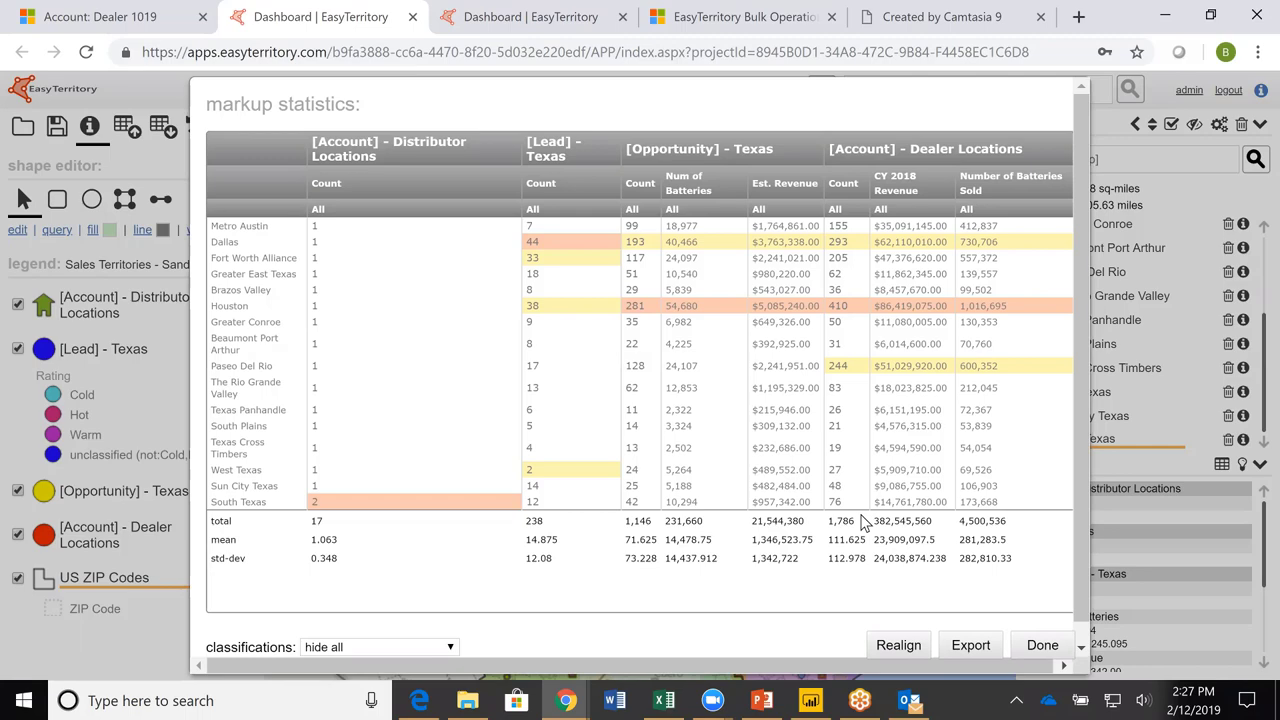
click(1043, 647)
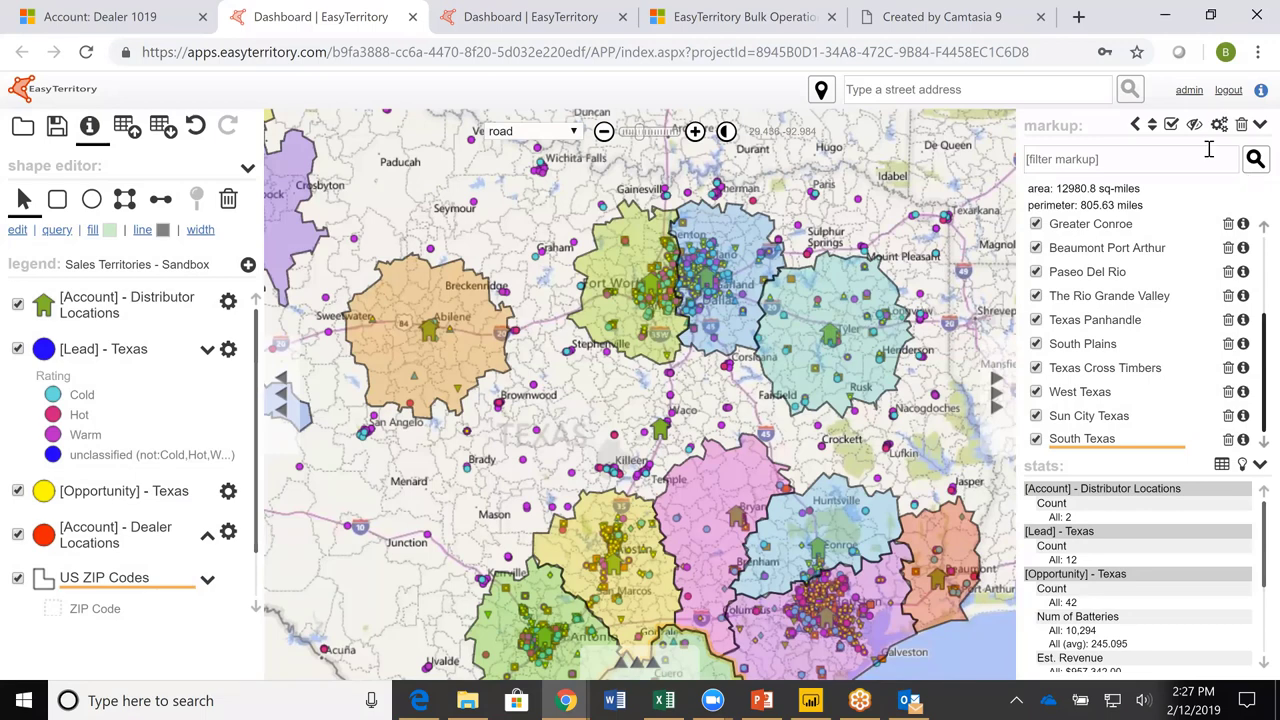
Turn on the territory name labels and show only the Dallas and Fort Worth Alliance territories.
click(1194, 125)
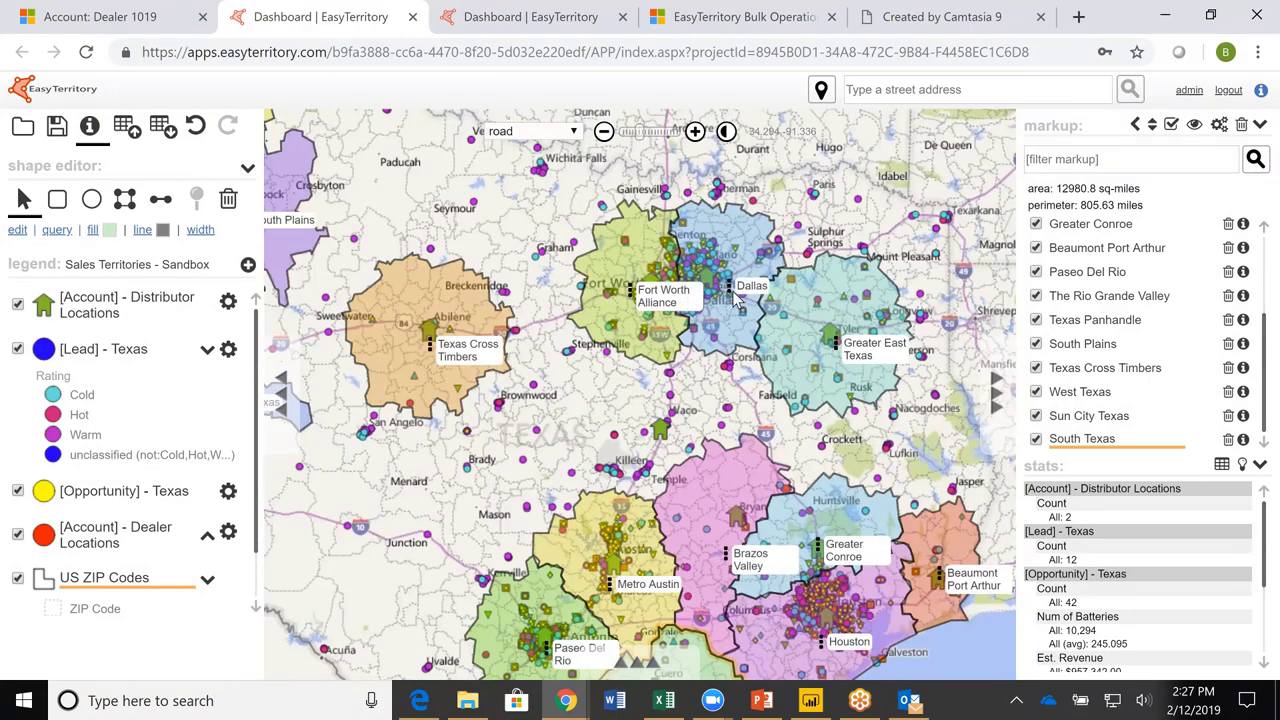
click(1173, 127)
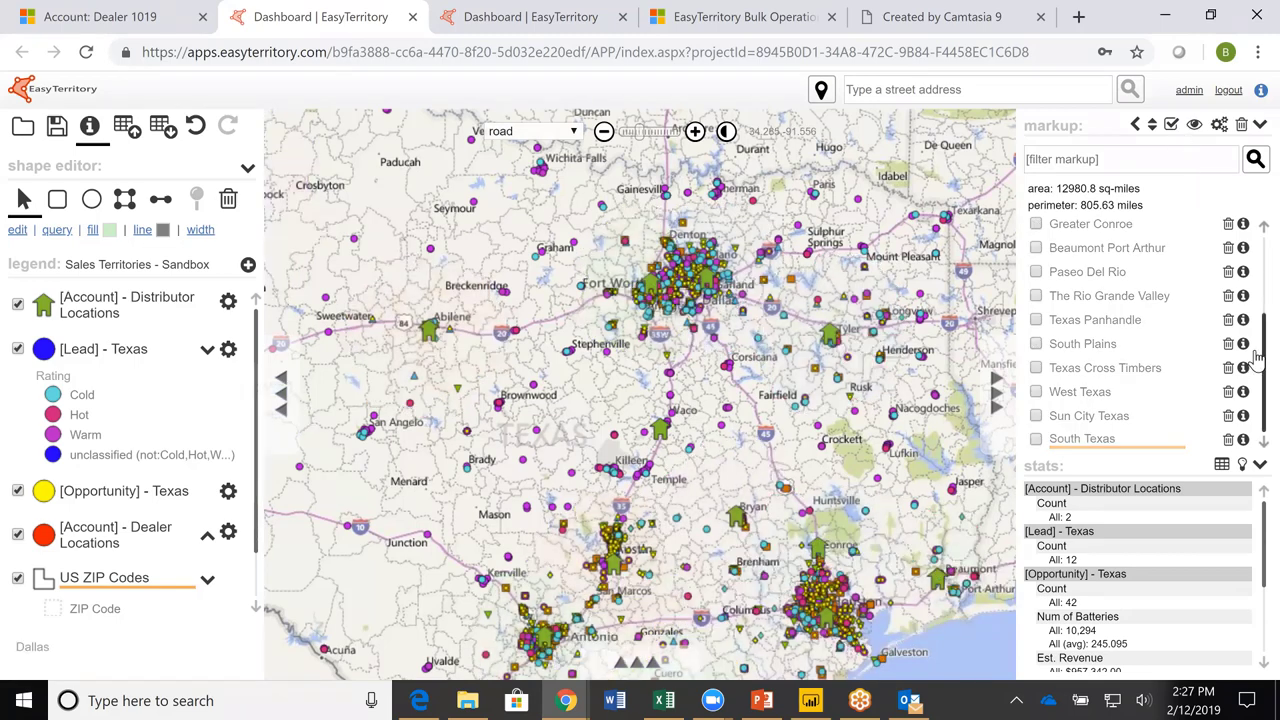
scroll(1248, 230, up, 2)
scroll(1248, 212, up, 2)
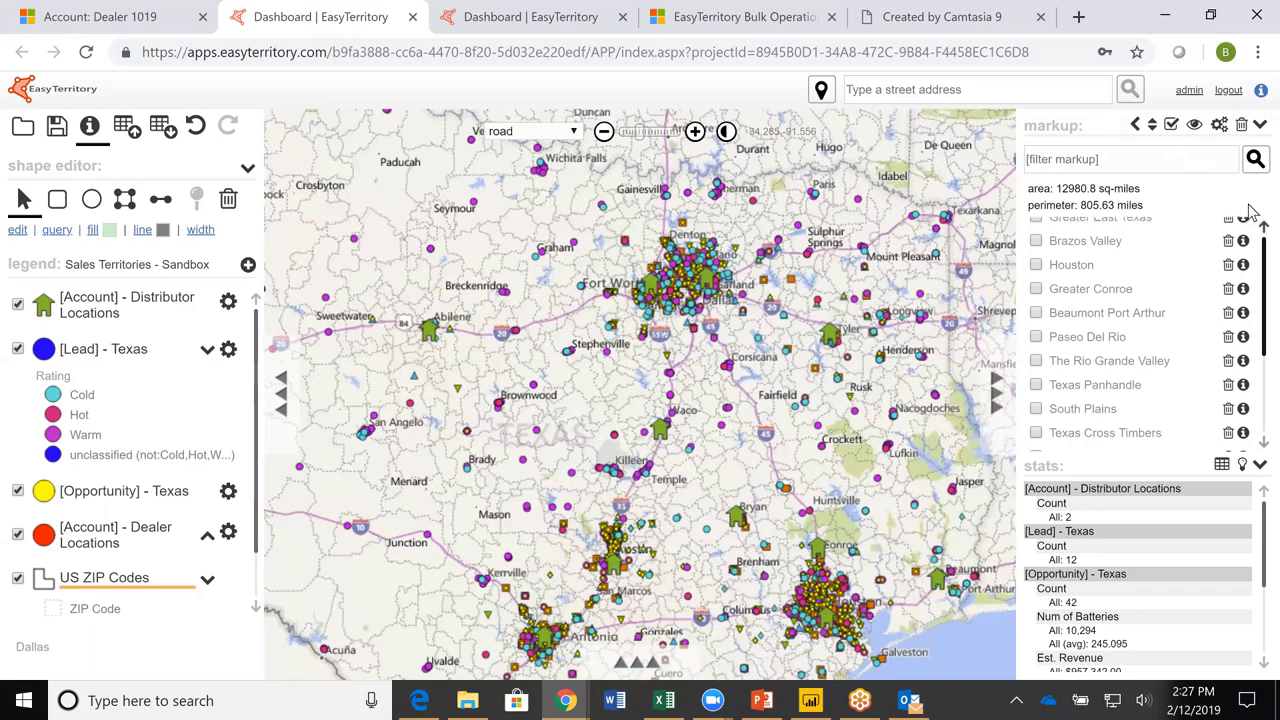
click(1036, 253)
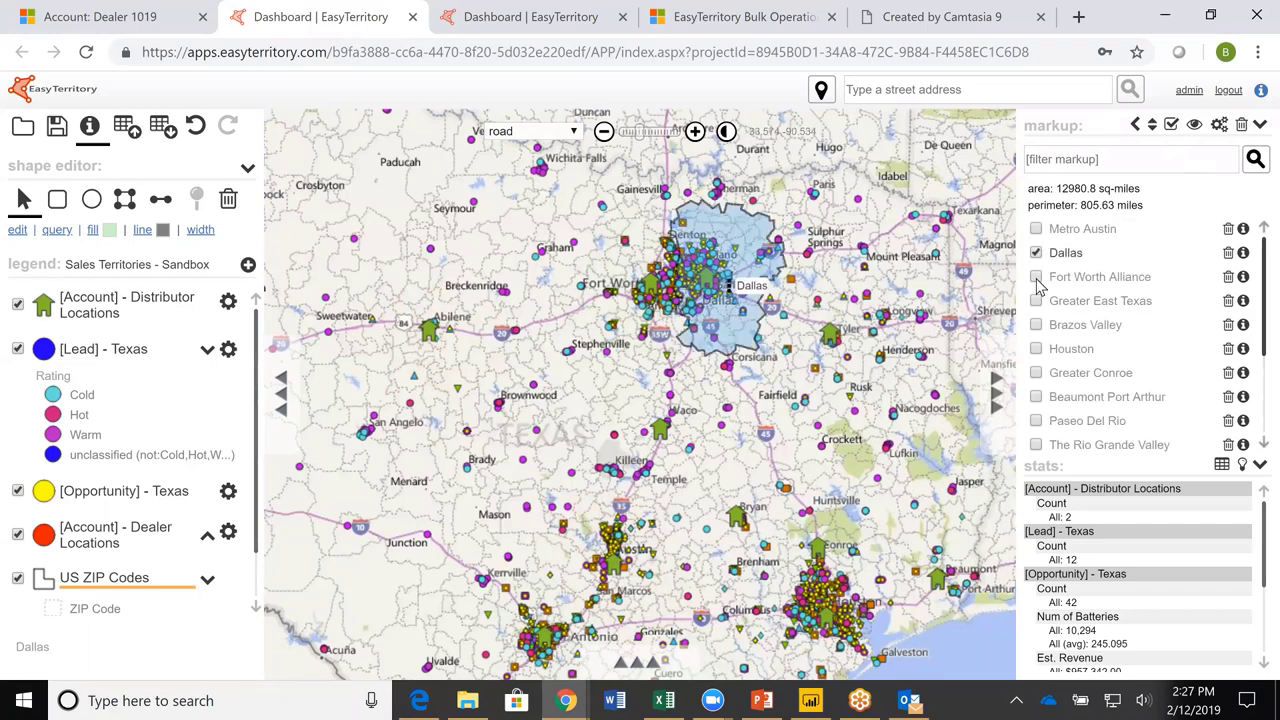
click(1036, 277)
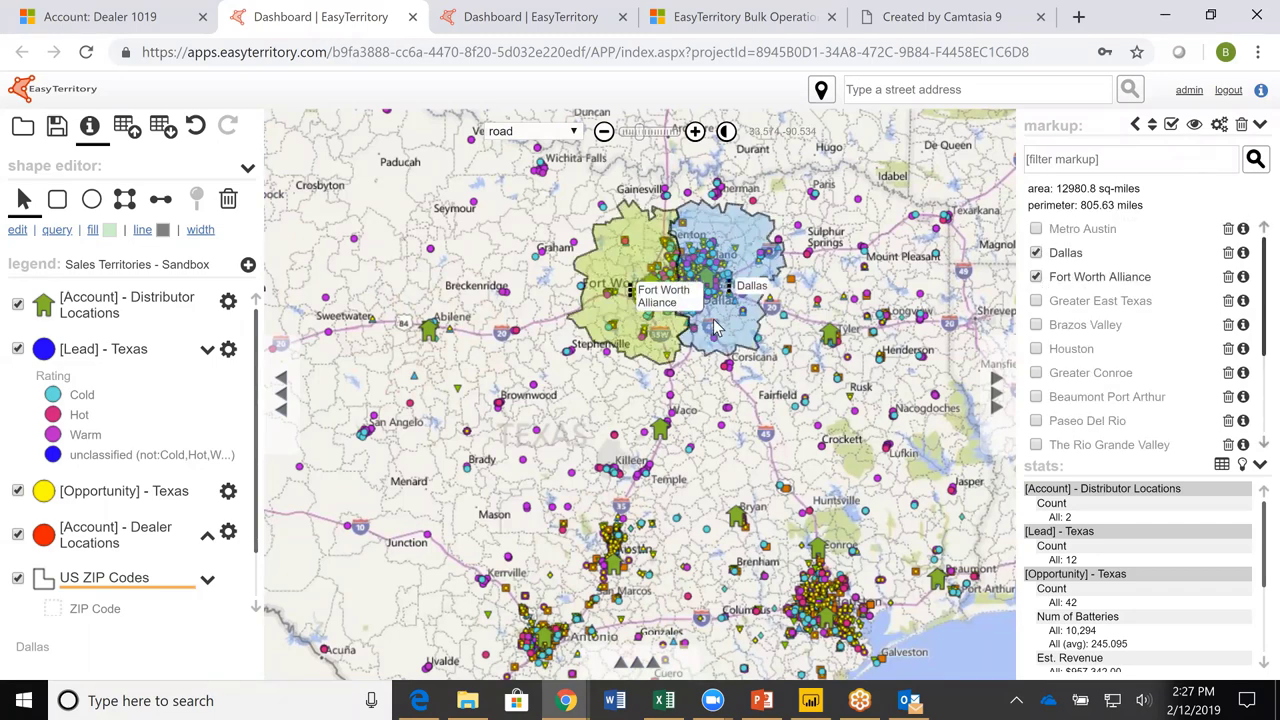
Realign Dallas and Fort Worth Alliance by rebuilding them as 3 territories balanced on the dealer locations count, ignoring driving and on-site times.
click(1221, 466)
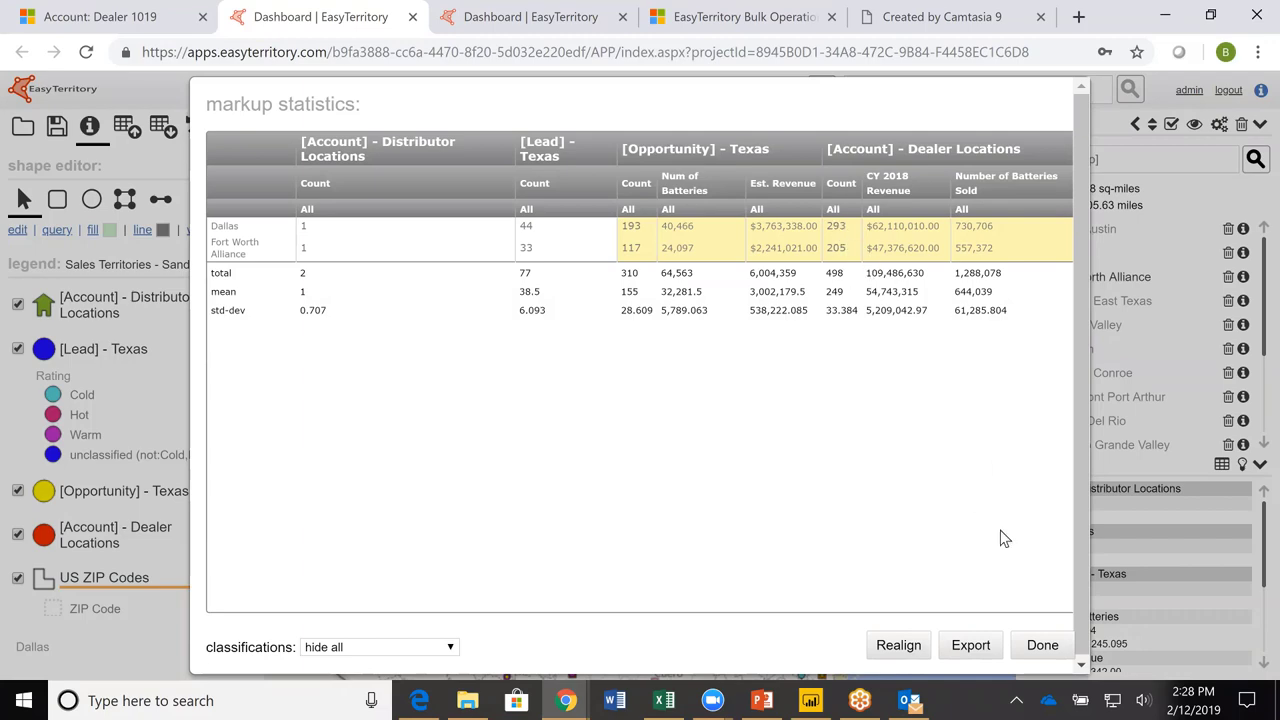
click(898, 645)
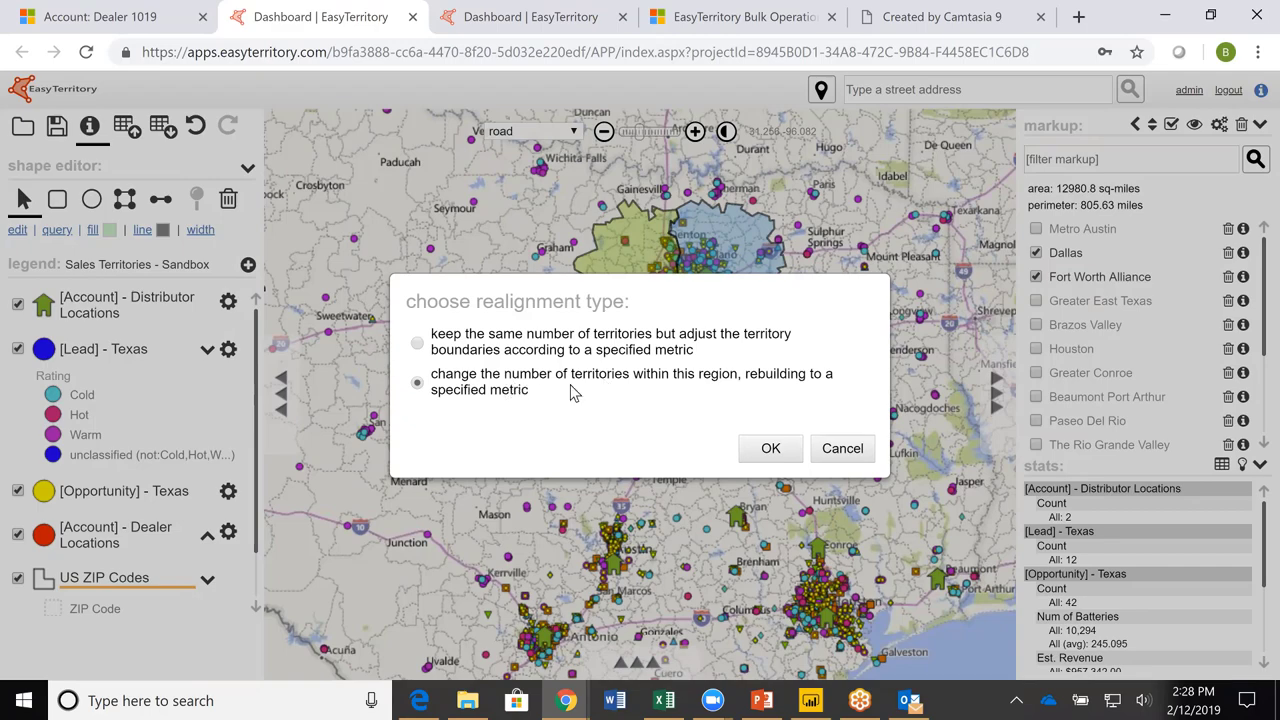
click(767, 455)
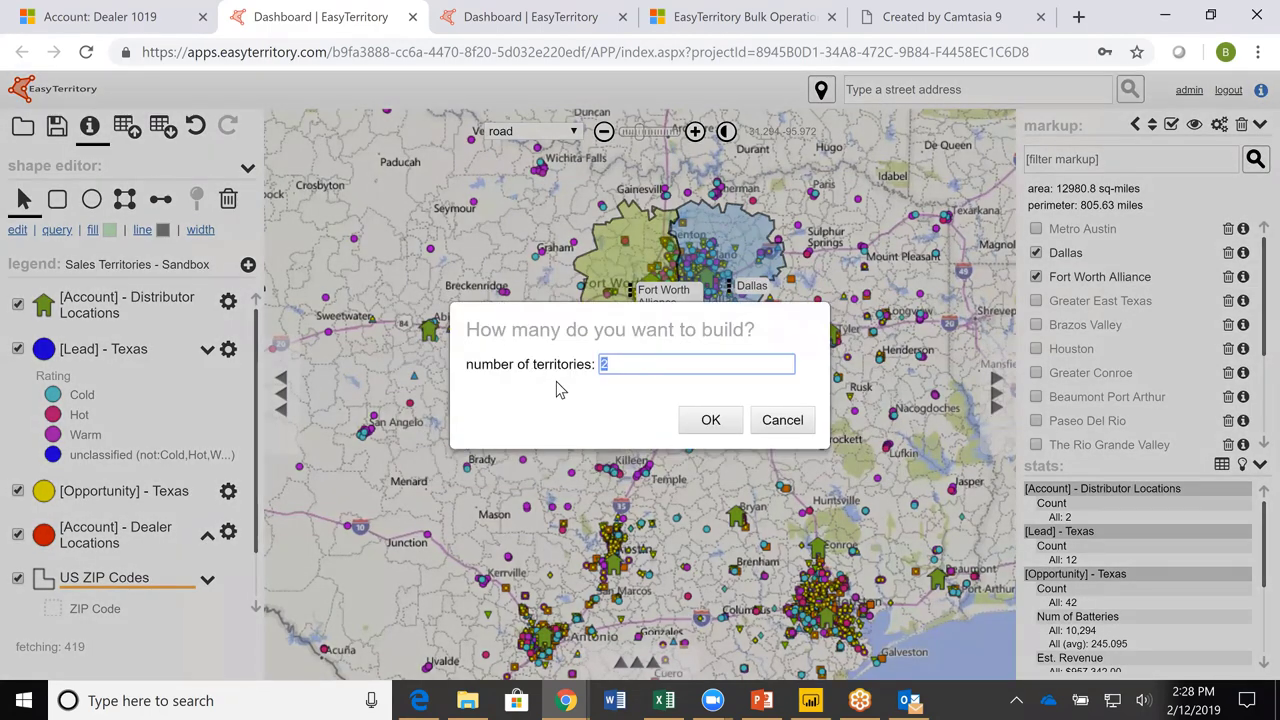
text(3)
click(712, 422)
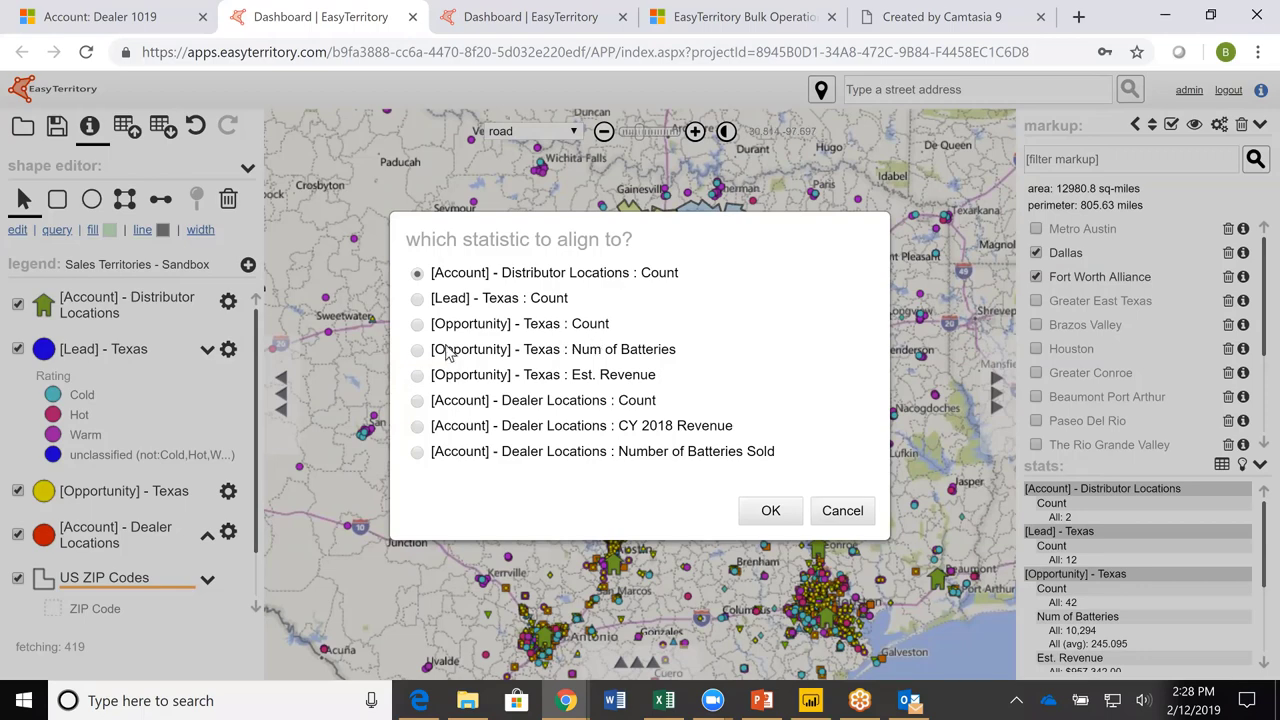
click(418, 403)
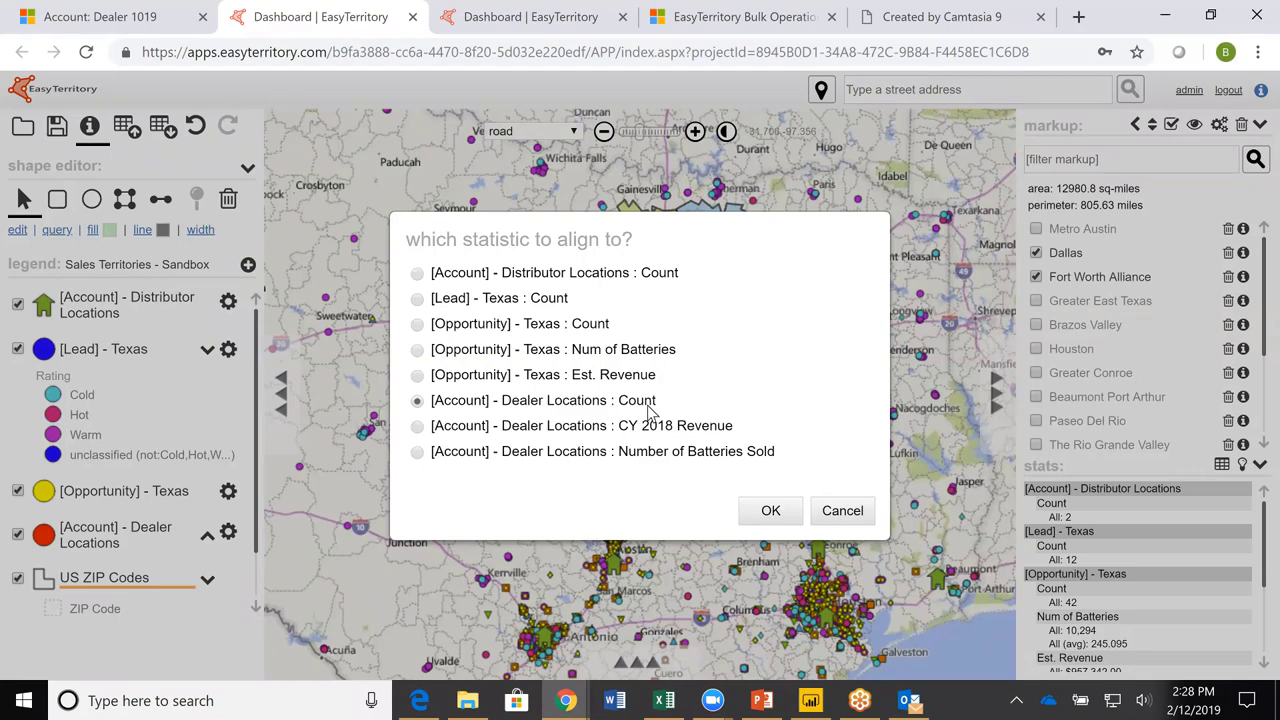
click(770, 513)
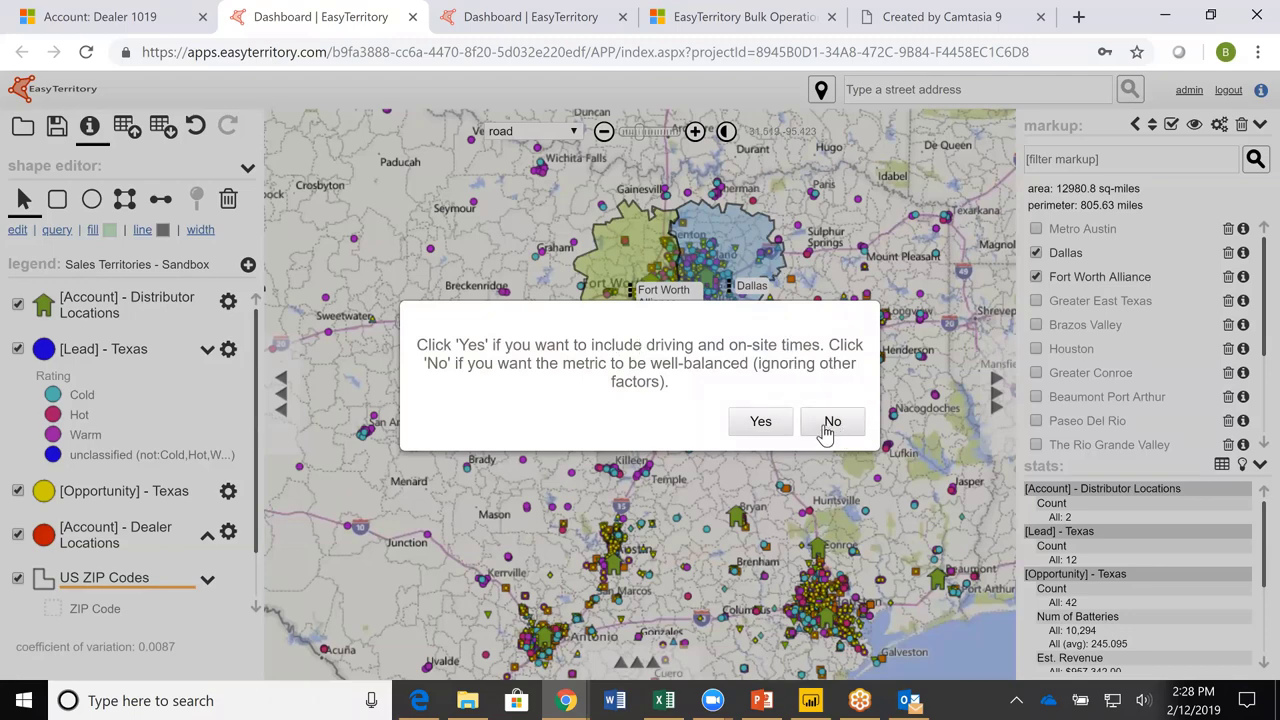
click(830, 427)
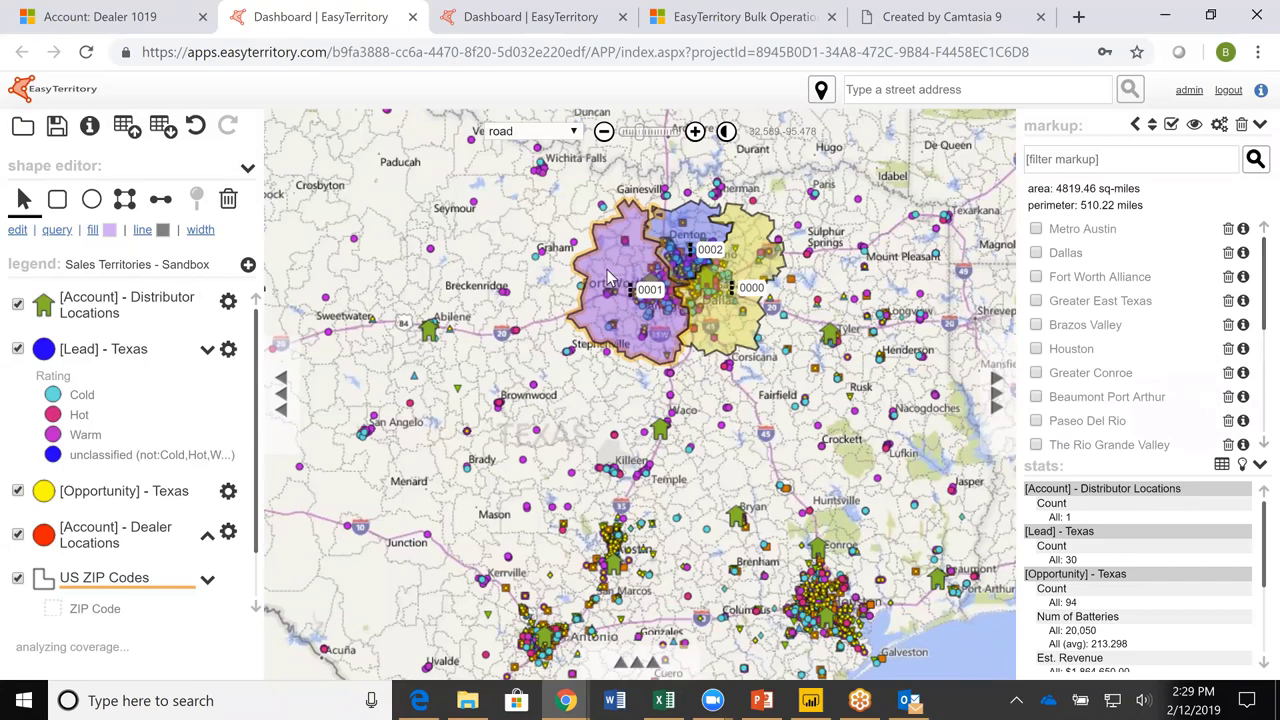
Review the three rebuilt territories and compare their figures in the realigned group's statistics table.
scroll(740, 273, up, 1)
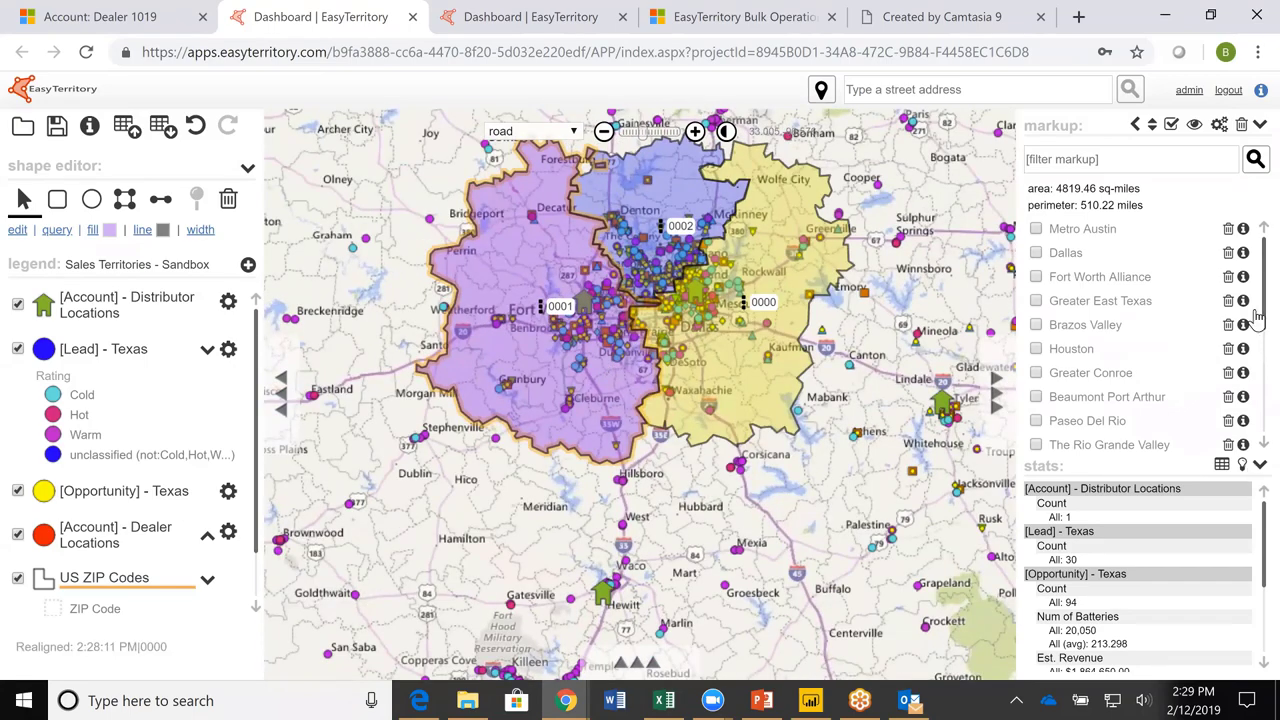
scroll(1248, 397, down, 5)
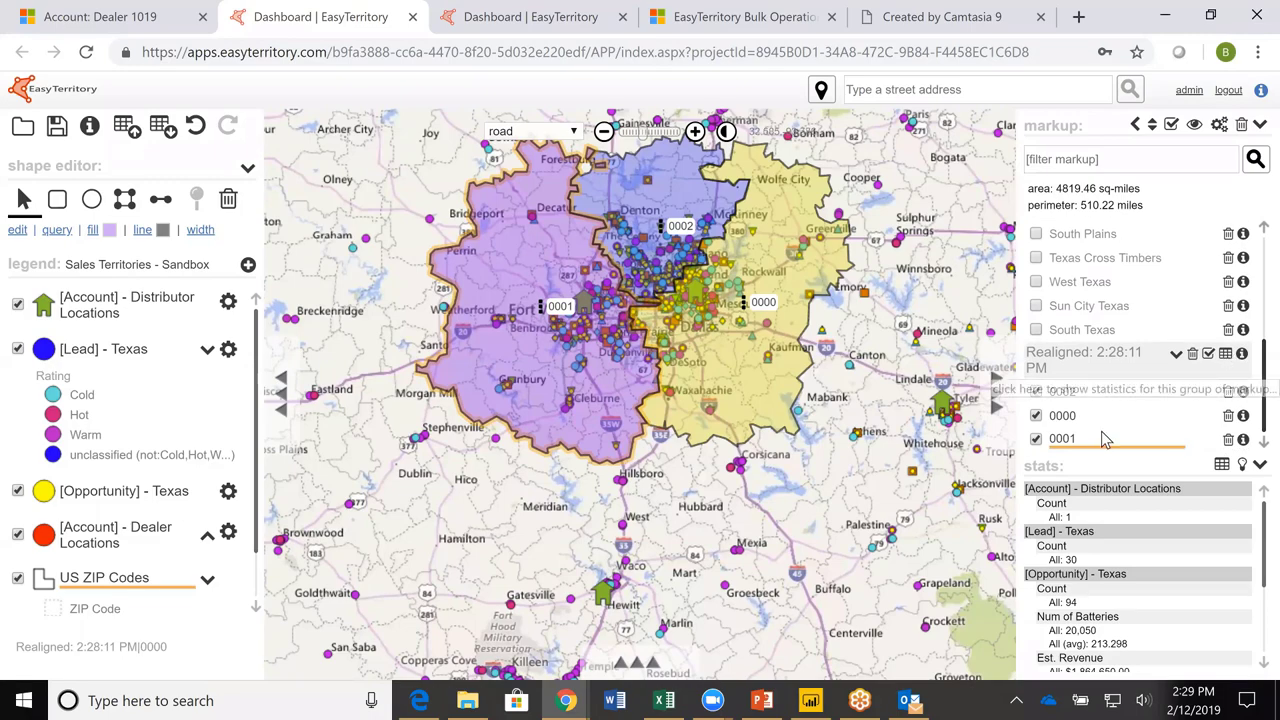
click(1225, 355)
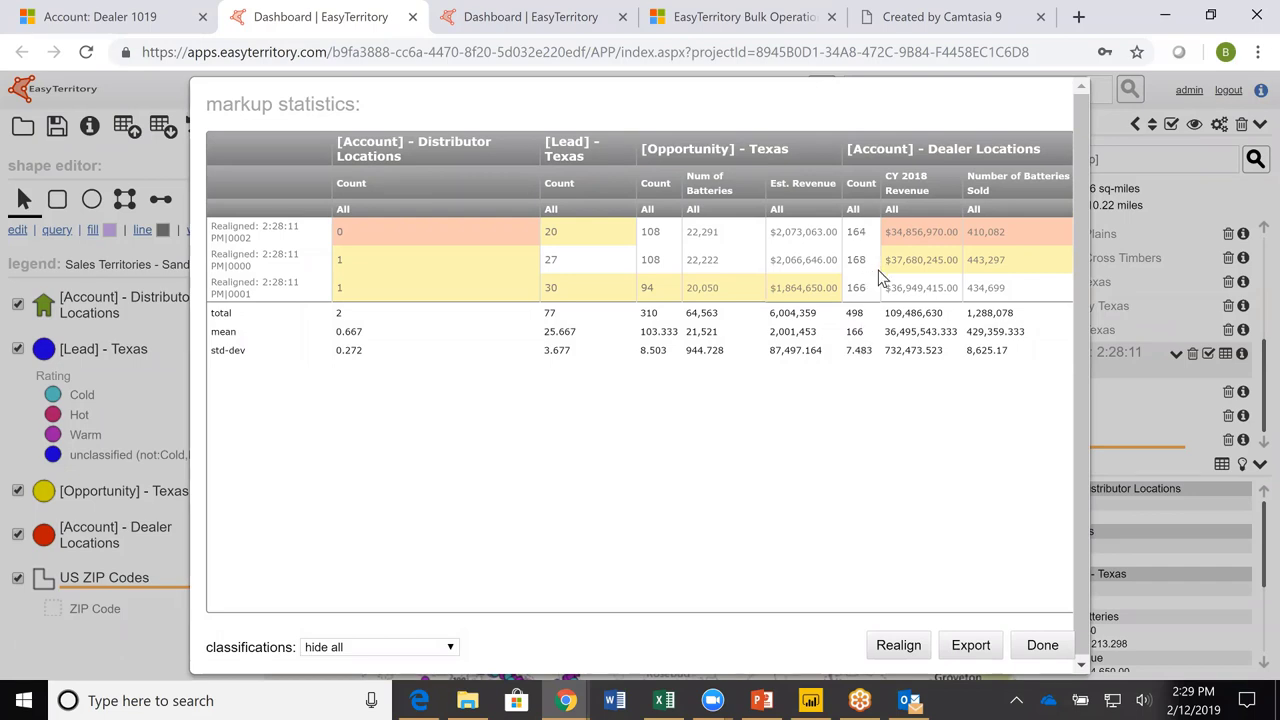
click(1043, 652)
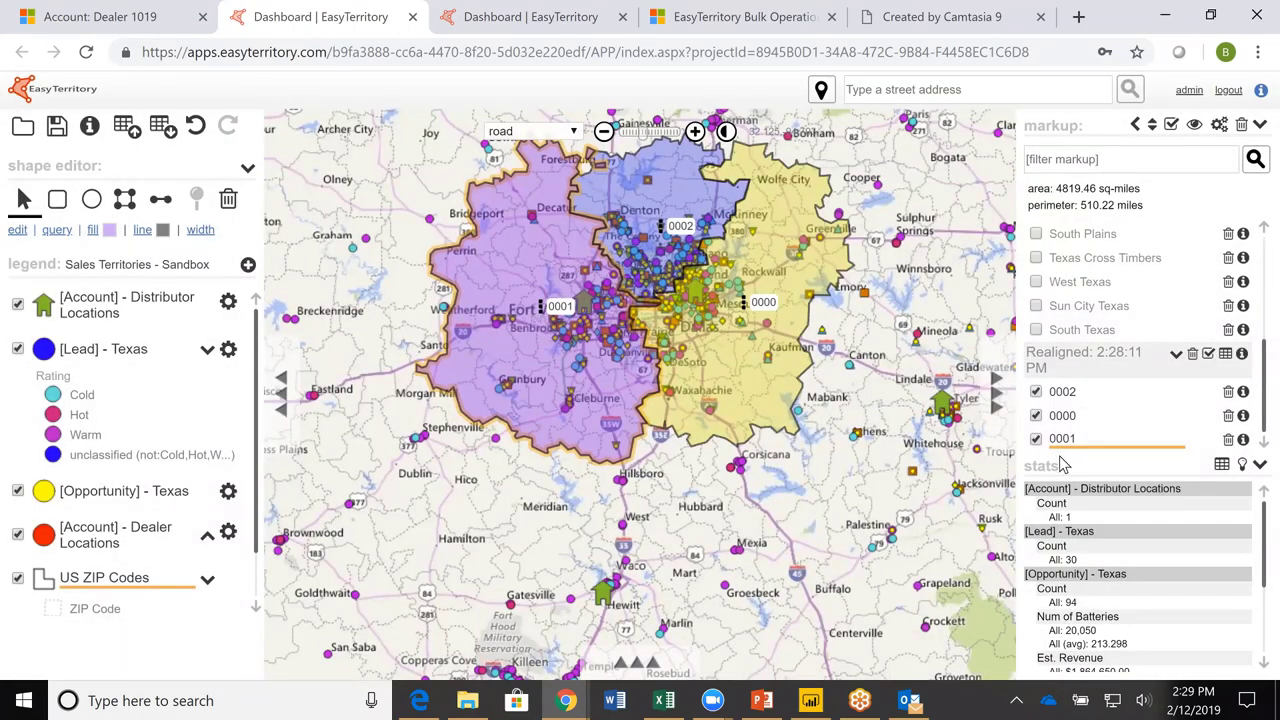
Delete the whole realigned territory group and show all the original Texas territories again.
click(1192, 353)
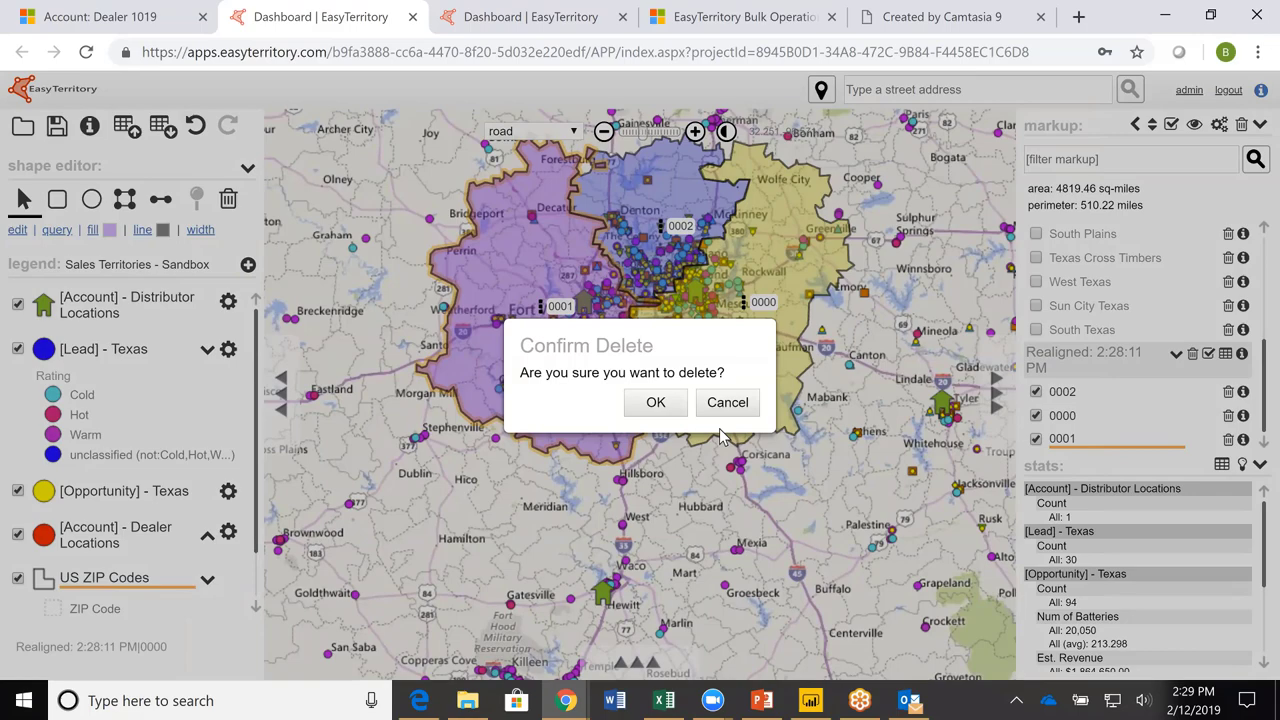
click(655, 402)
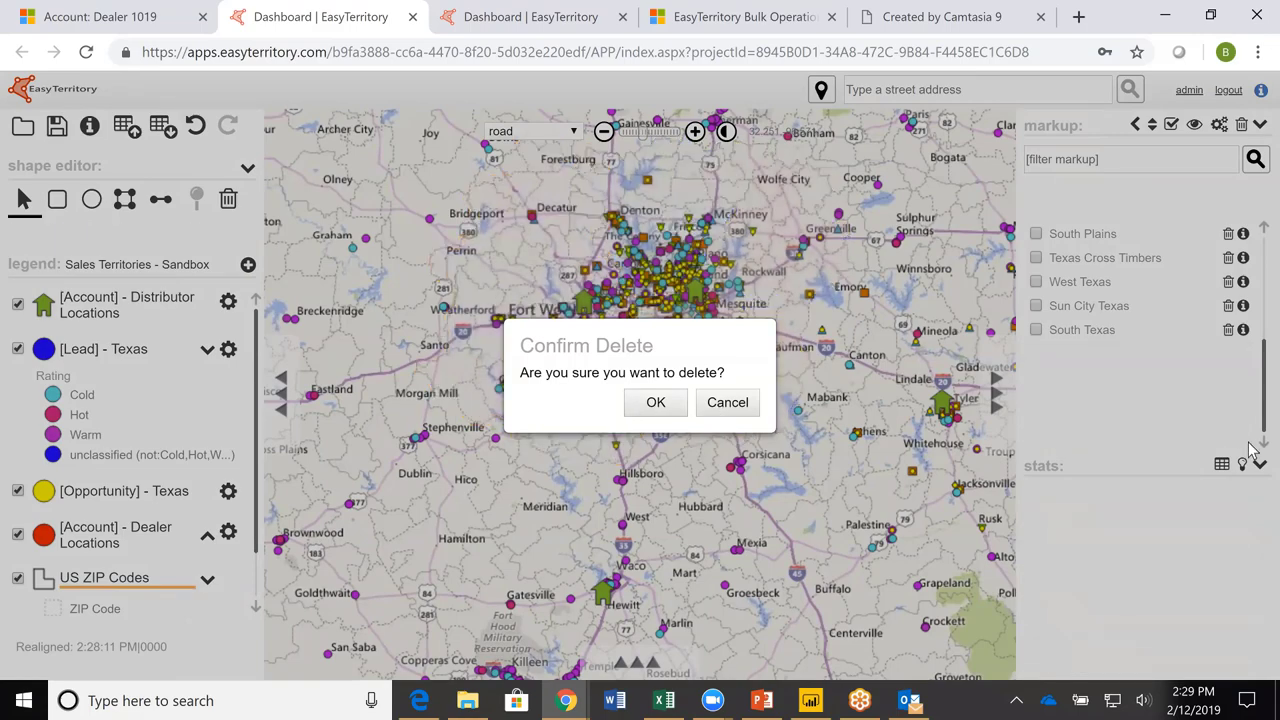
scroll(1250, 418, up, 5)
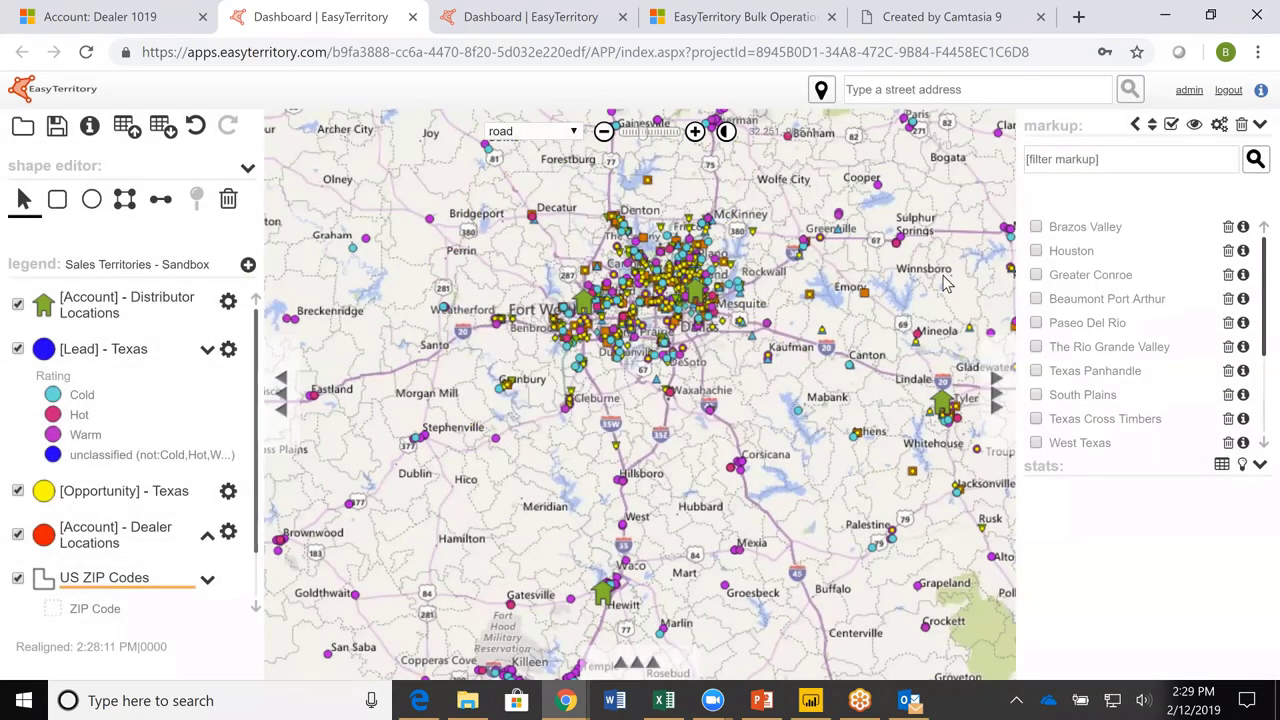
Draw a freehand polygon of about 8,879 sq-miles around the uncovered Waco area between the Fort Worth Alliance, Dallas, Brazos Valley and Metro Austin territories.
drag(795, 250, 838, 87)
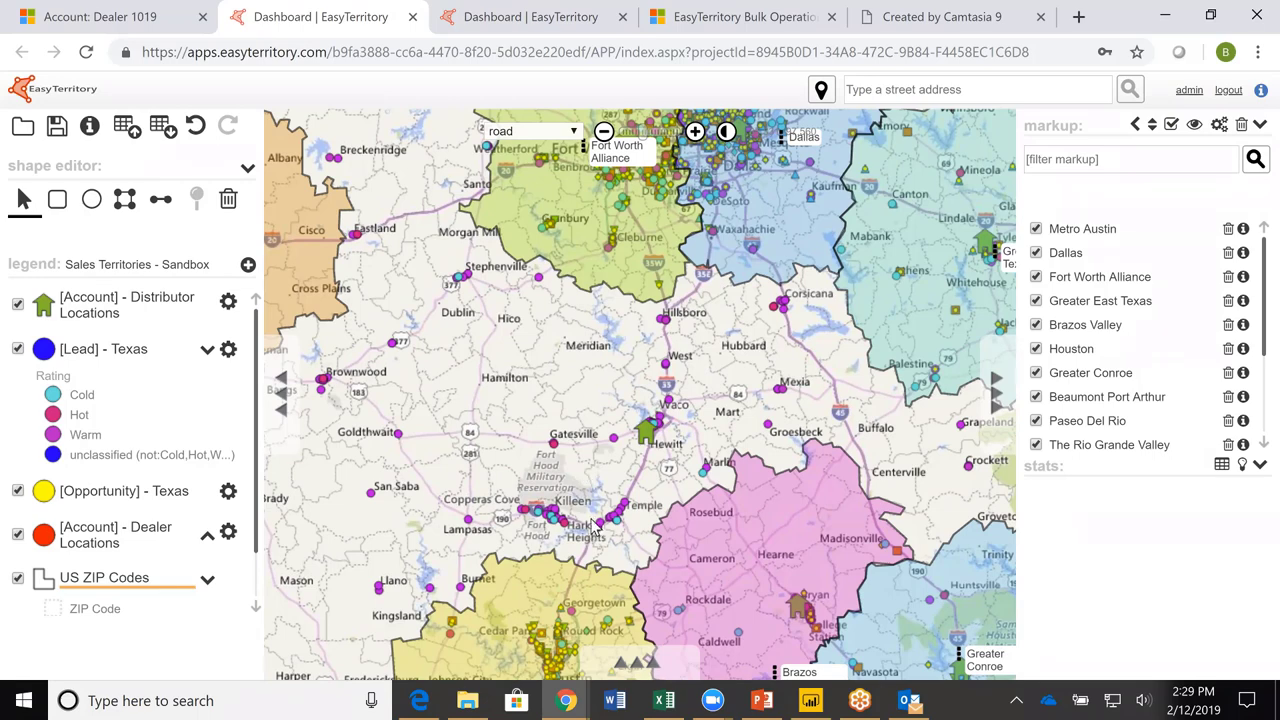
click(126, 208)
mouse_move(768, 452)
mouse_down()
mouse_move(780, 447)
mouse_move(628, 558)
mouse_move(448, 518)
mouse_move(443, 308)
mouse_move(780, 302)
mouse_move(845, 432)
mouse_move(808, 450)
mouse_up()
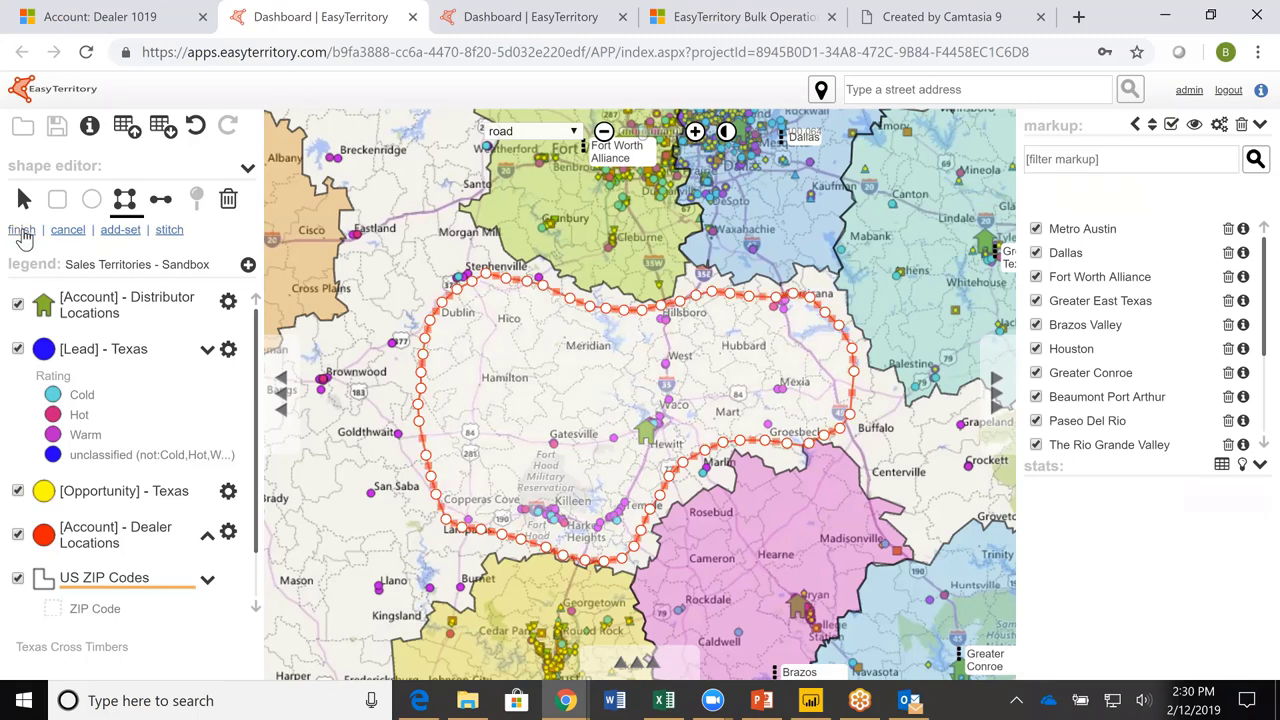
click(22, 231)
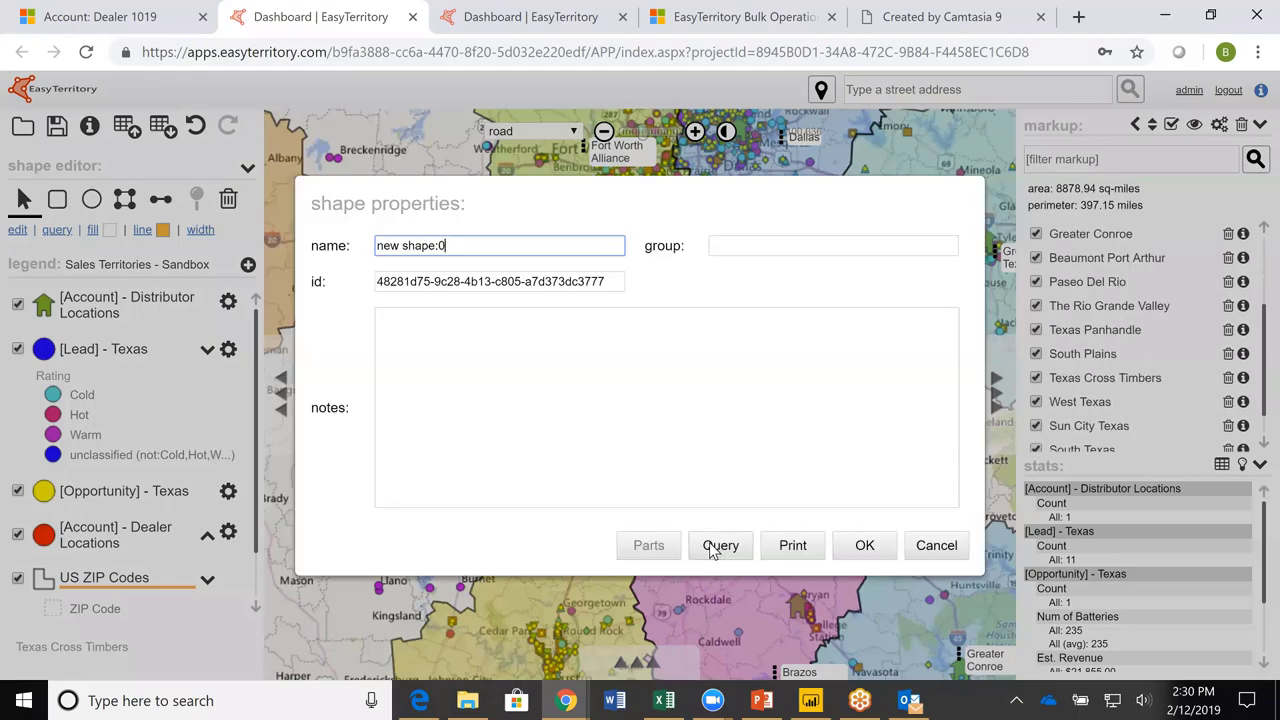
Query the US ZIP Codes layer with the drawn polygon and hide all markup on the map.
click(720, 545)
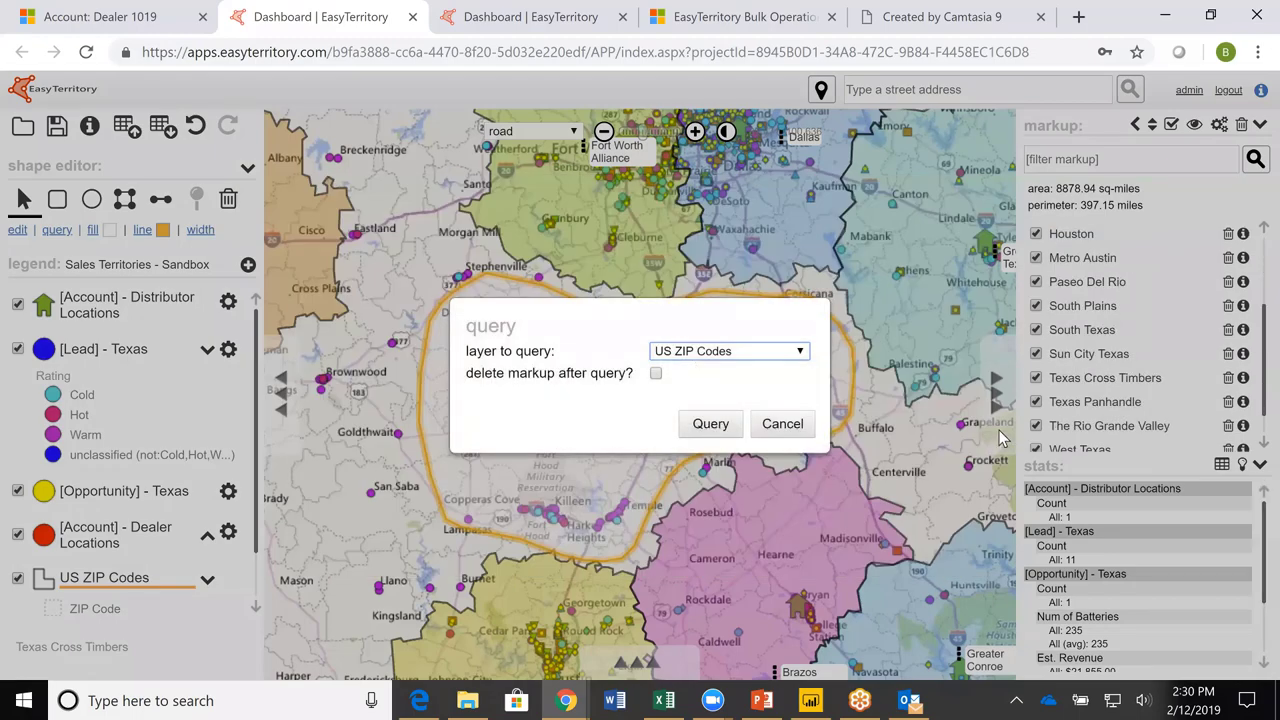
key(Return)
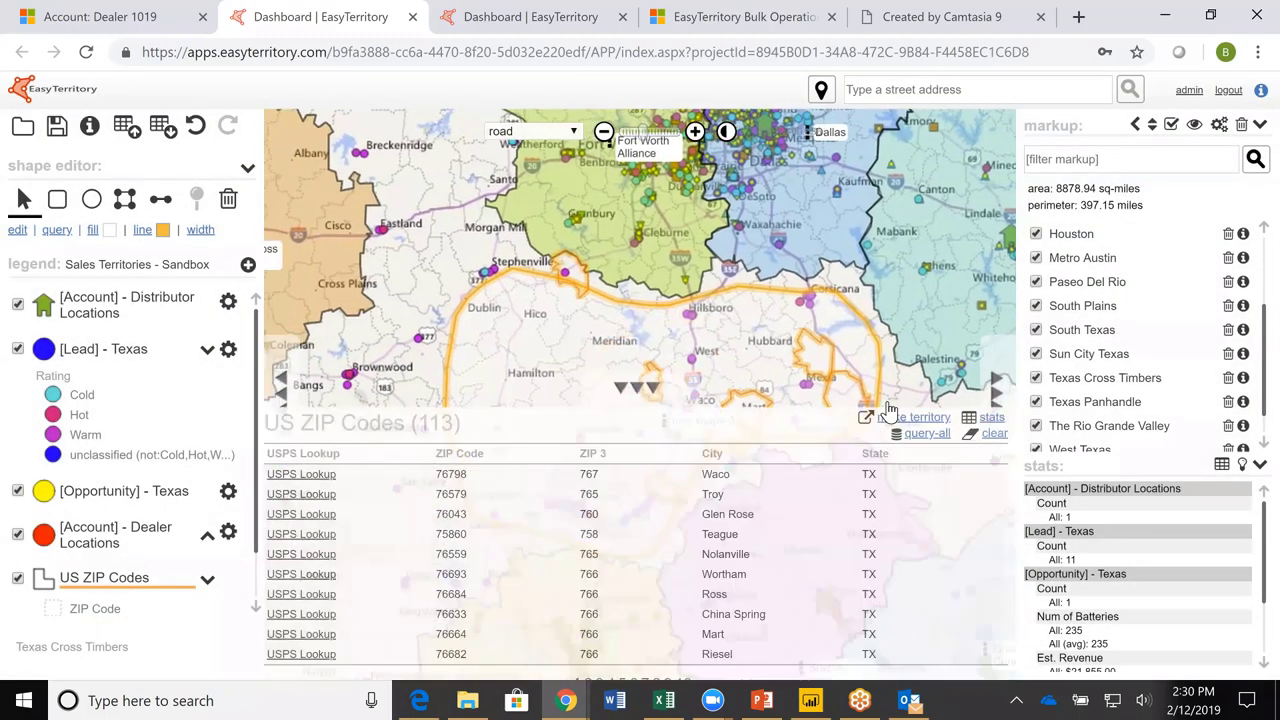
scroll(815, 318, down, 1)
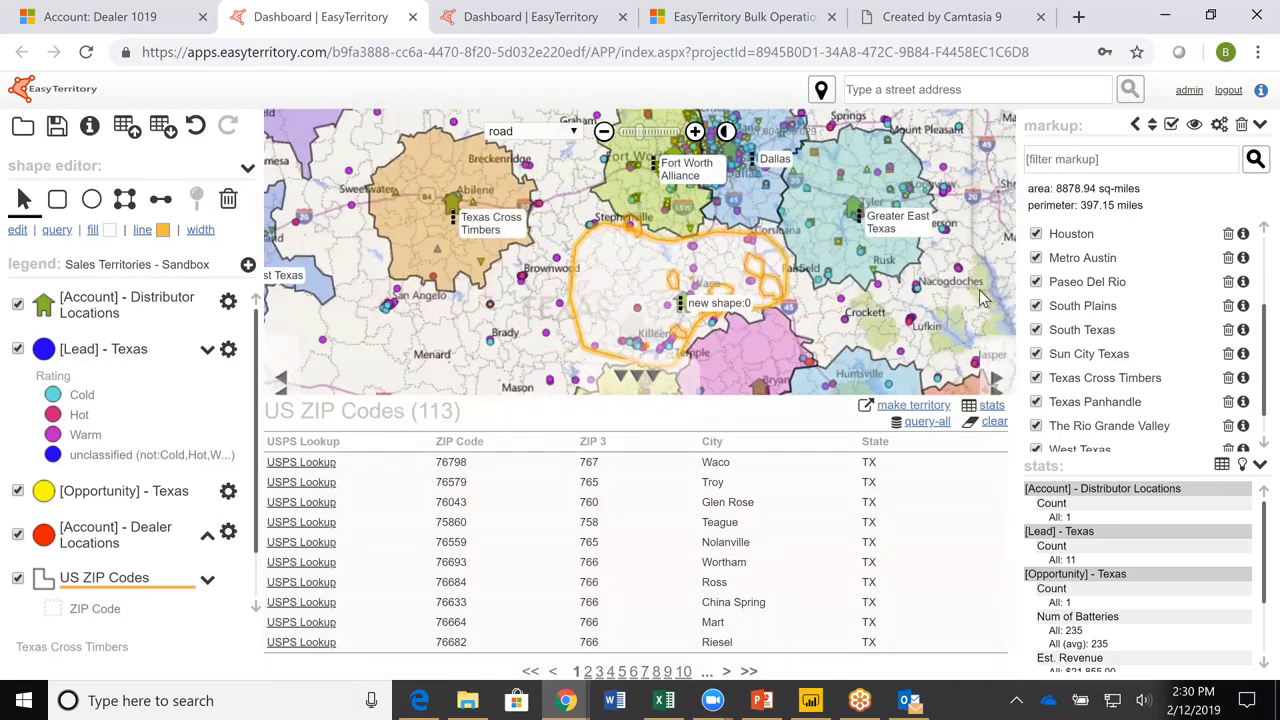
click(1171, 126)
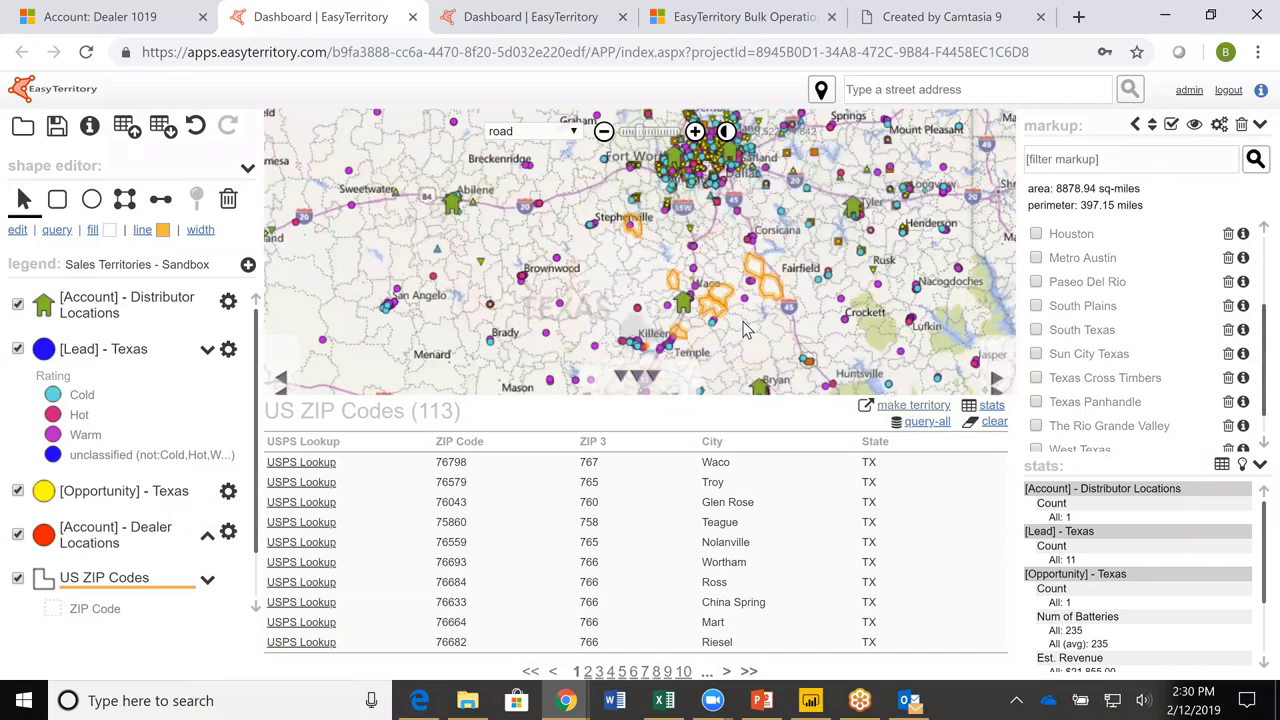
Build a new territory named Waco from the queried ZIP codes, leaving parts in hidden territories intact and removing holes.
click(905, 405)
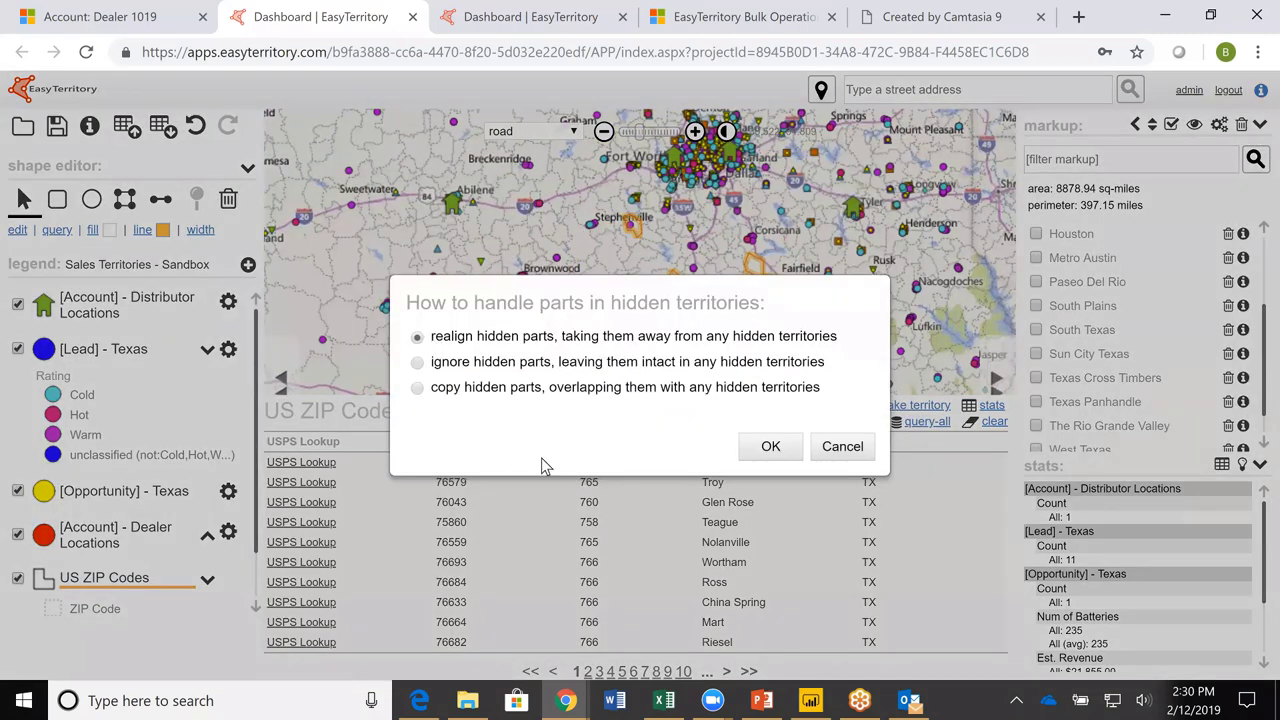
click(416, 366)
click(770, 450)
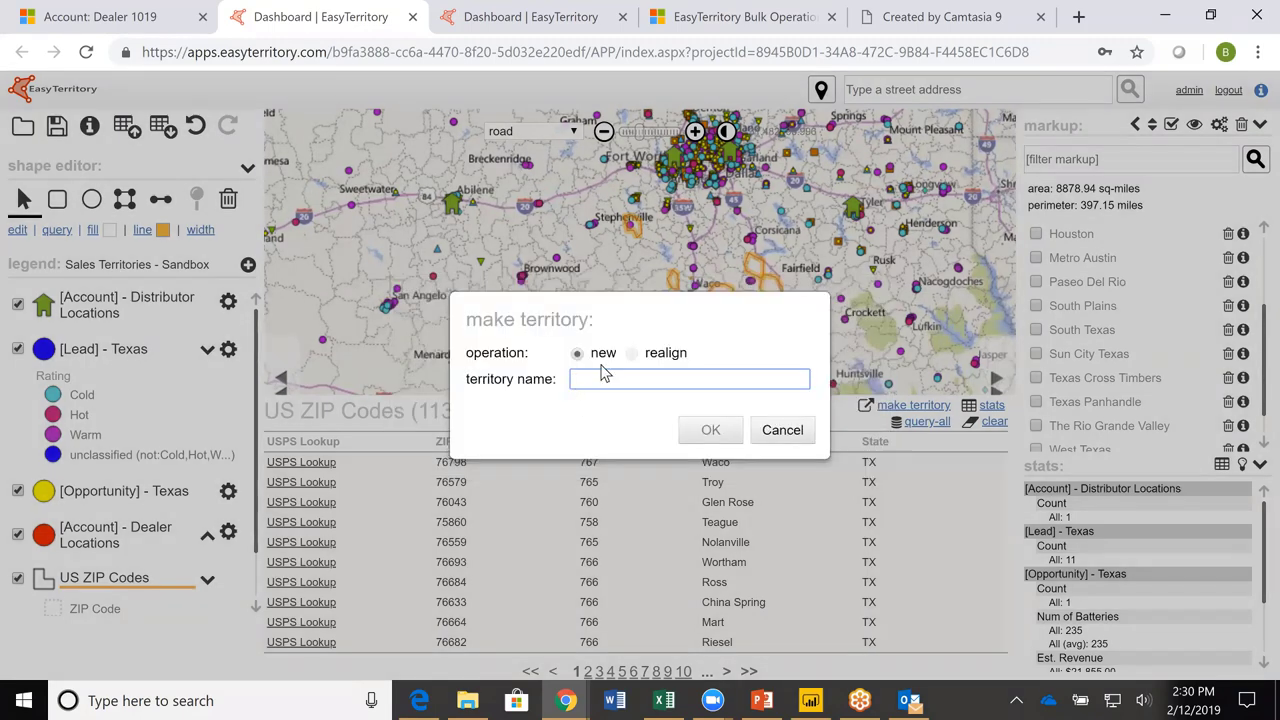
text(Waco)
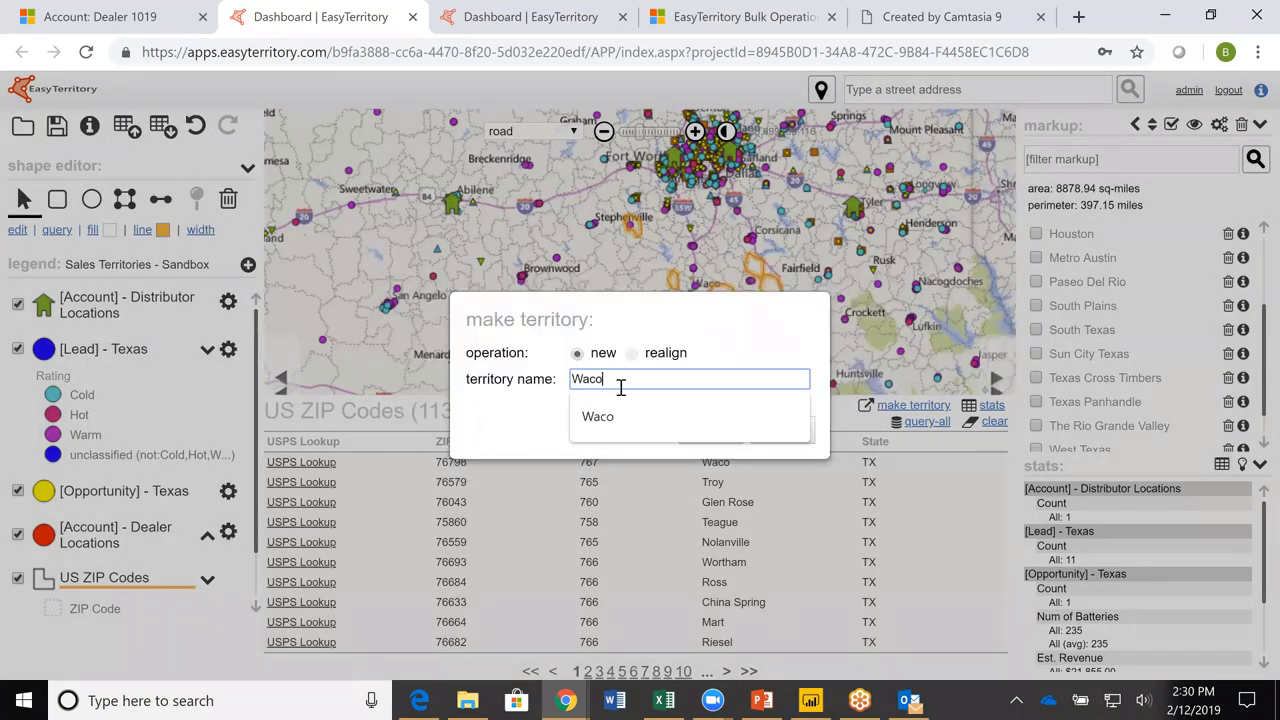
click(623, 417)
click(711, 432)
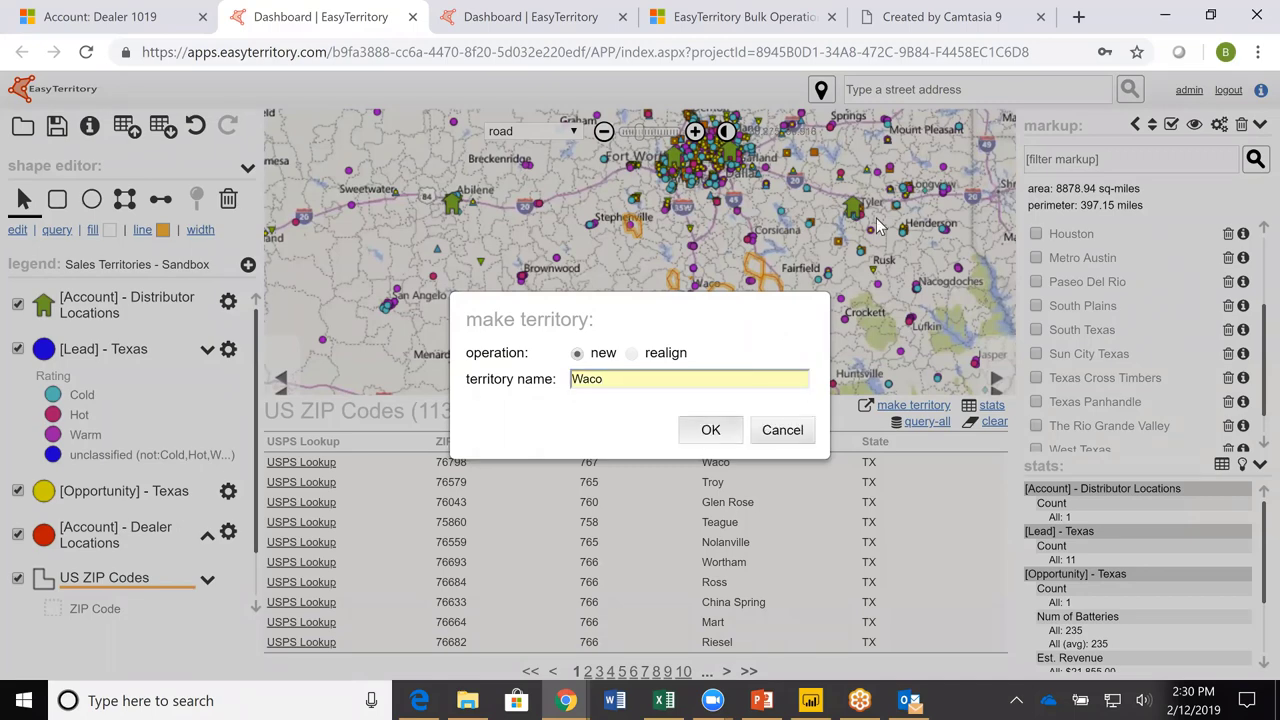
click(778, 442)
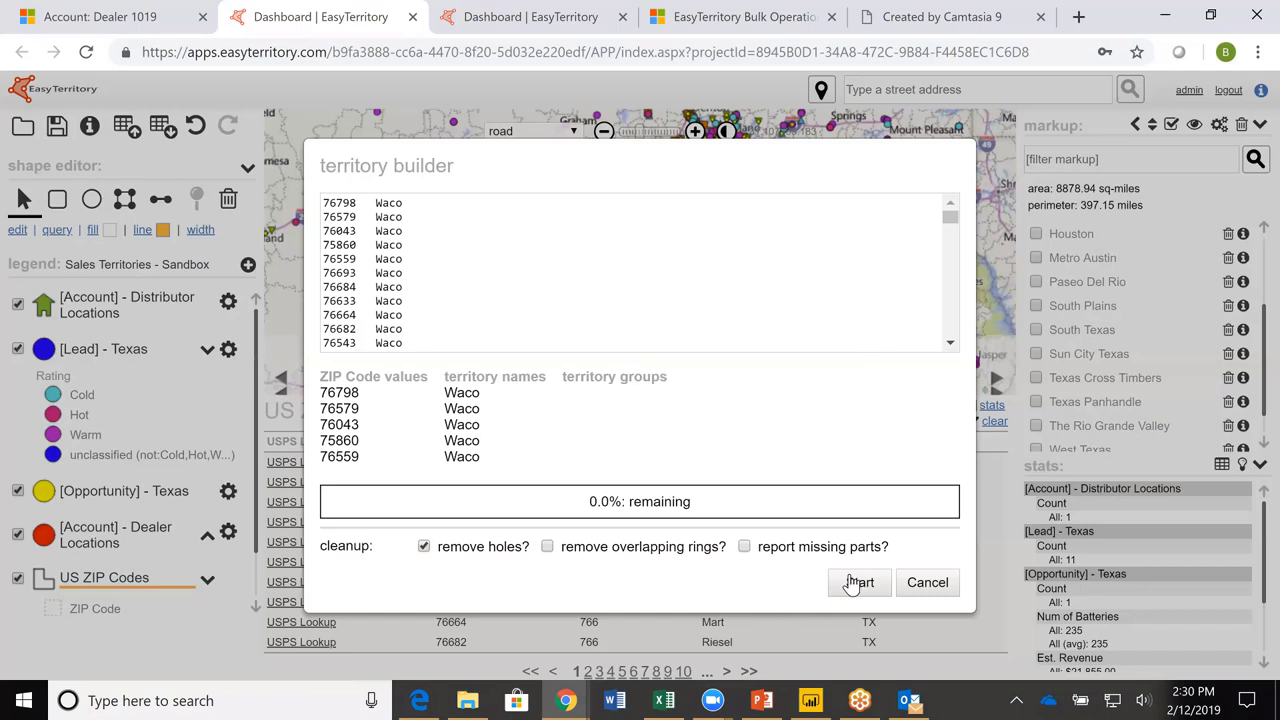
click(850, 582)
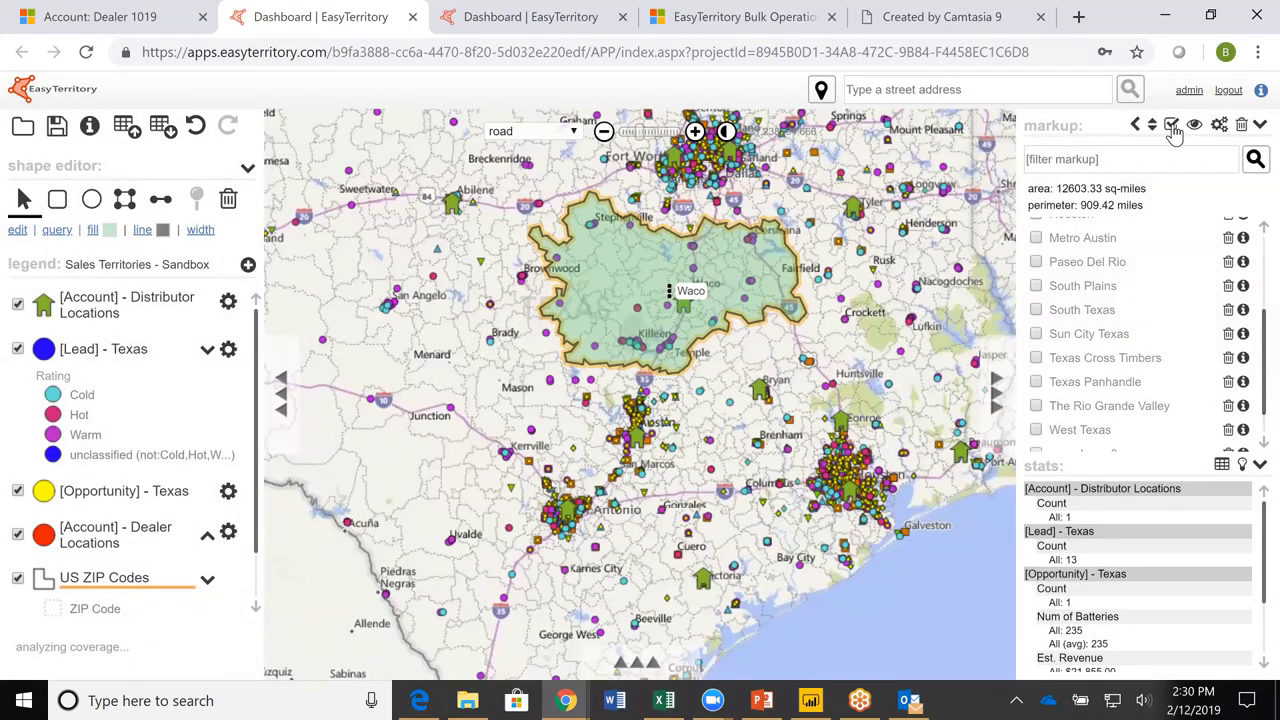
Show all markup again and delete the freehand query polygon, keeping the Waco territory.
click(1173, 127)
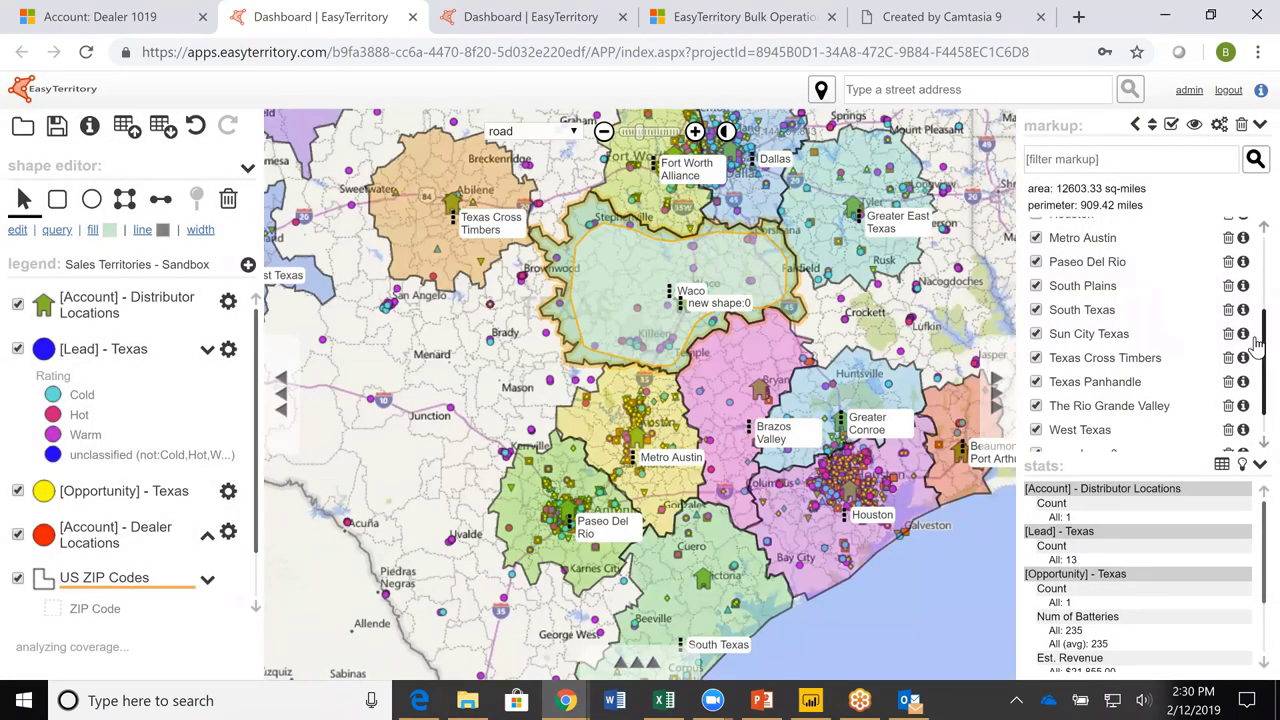
scroll(1248, 240, up, 3)
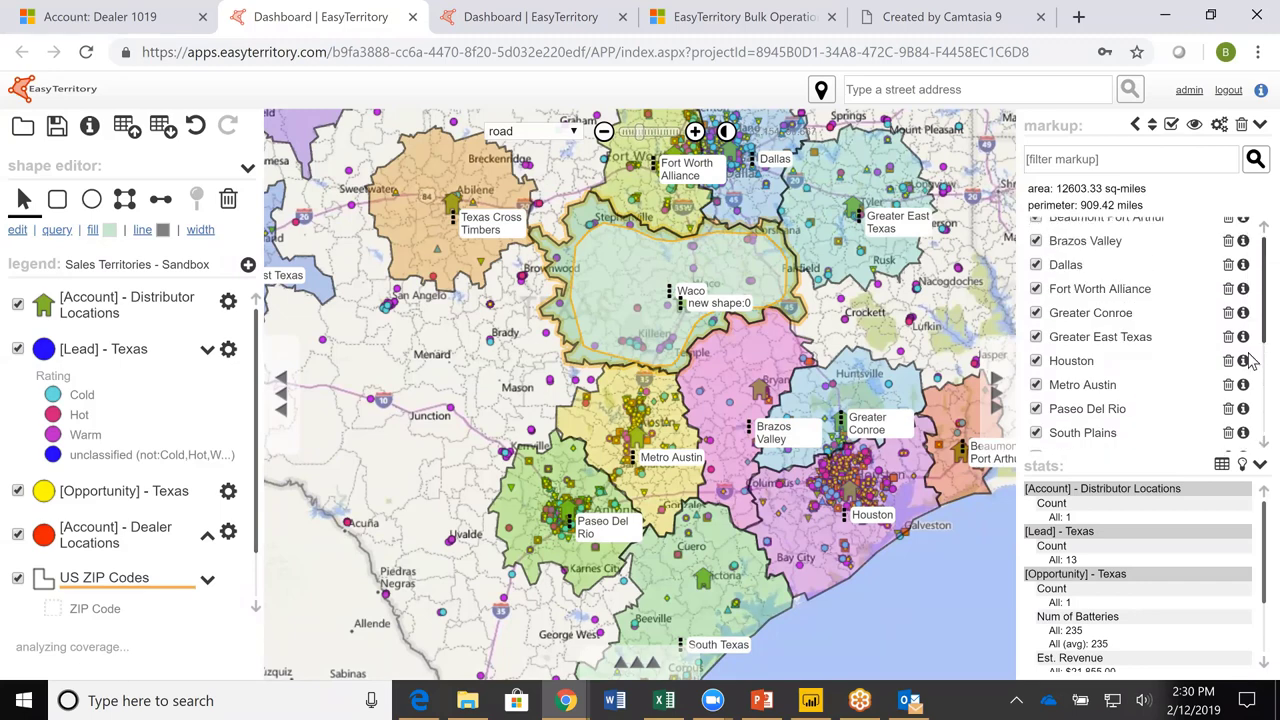
scroll(1250, 418, down, 4)
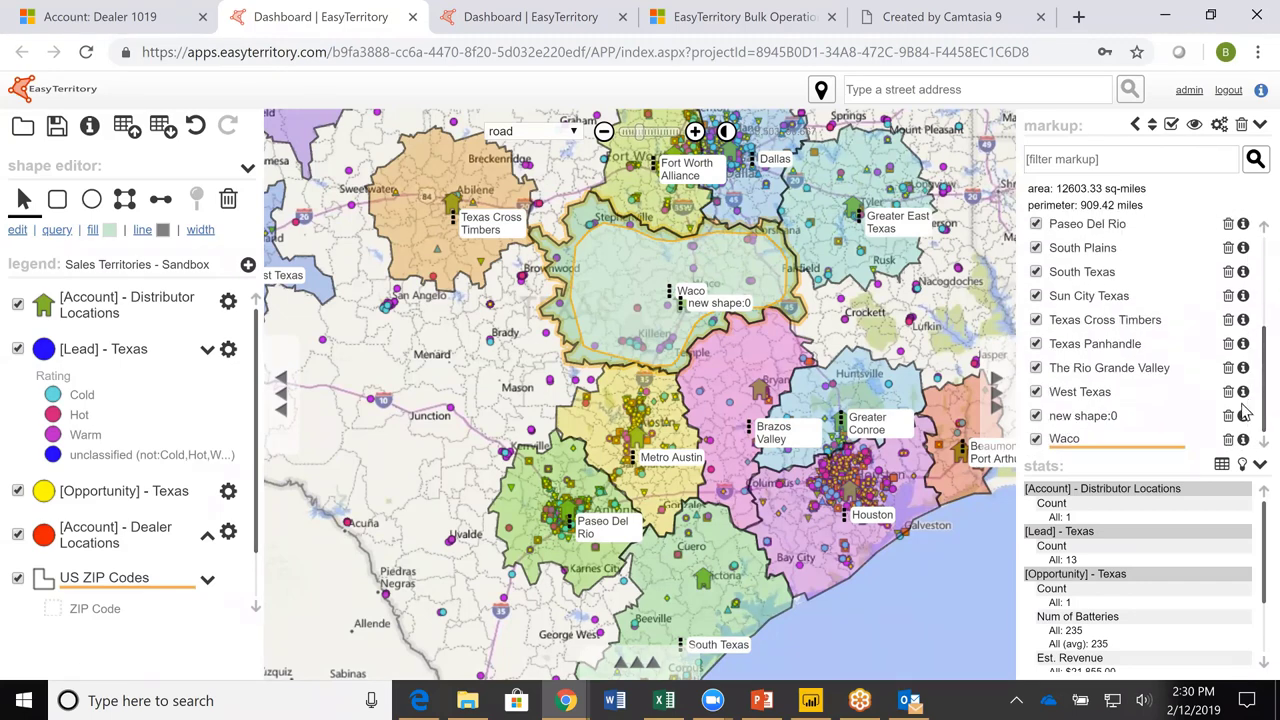
click(1228, 415)
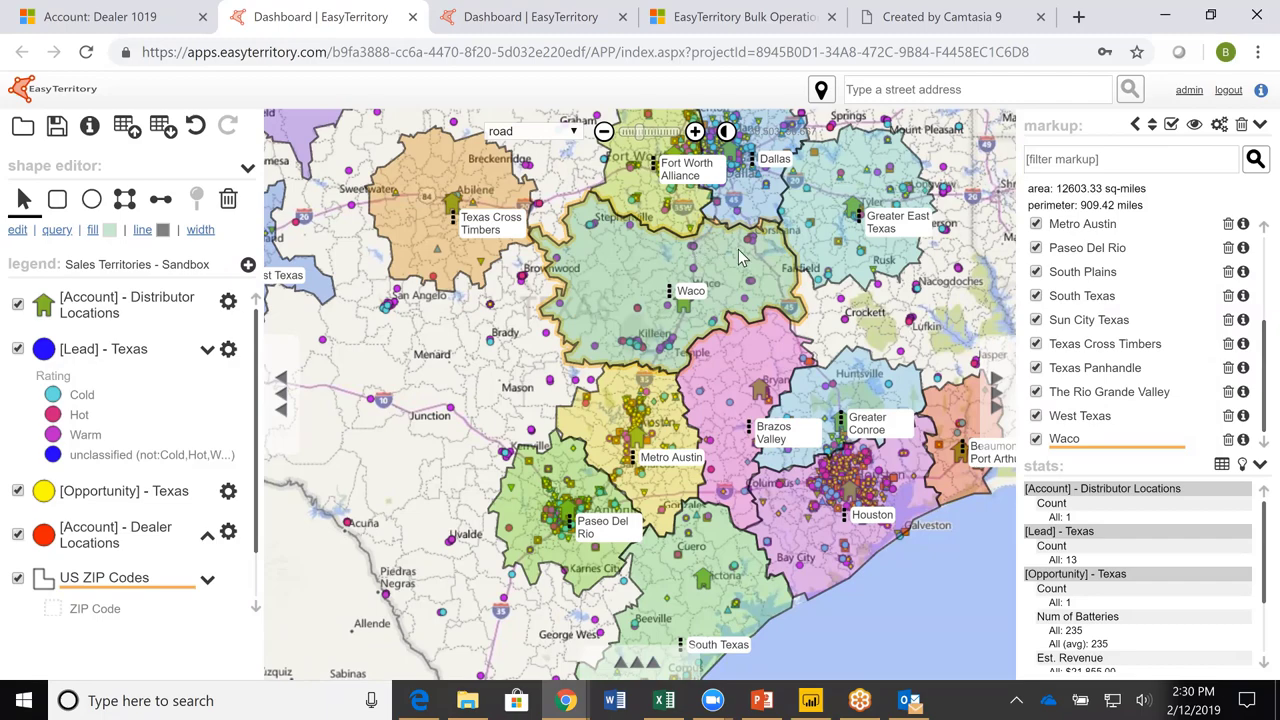
Examine the Waco territory's boundary up close and review its lead, opportunity and dealer statistics.
scroll(823, 227, up, 2)
scroll(690, 225, up, 1)
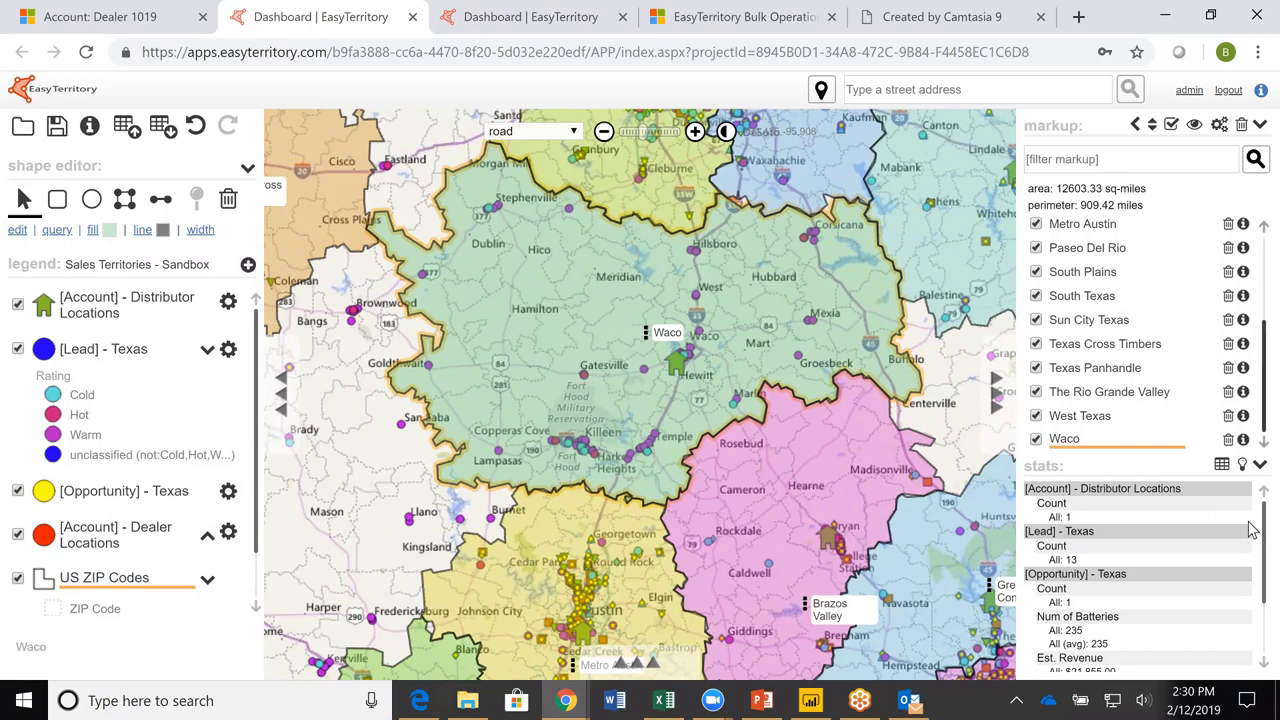
scroll(1256, 650, down, 2)
scroll(1257, 660, down, 3)
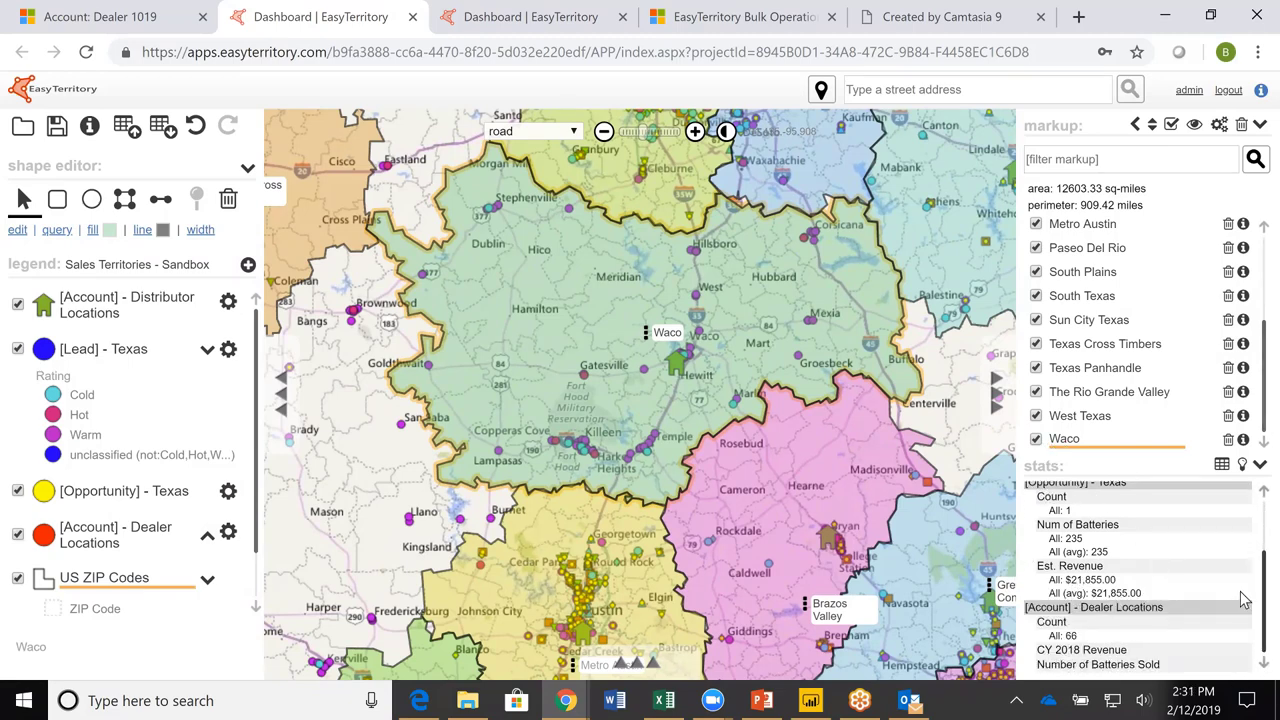
scroll(1257, 572, up, 3)
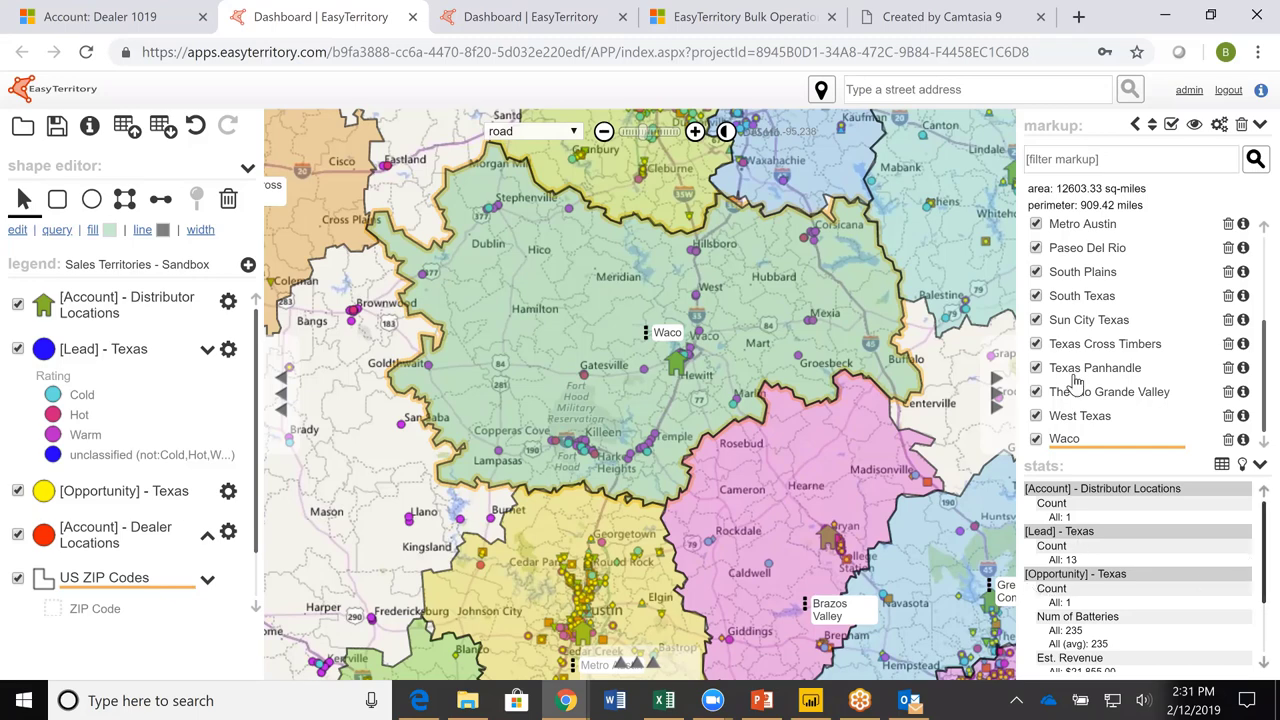
Hide all territories except Waco and list the ZIP code parts that make up its shape.
click(1172, 126)
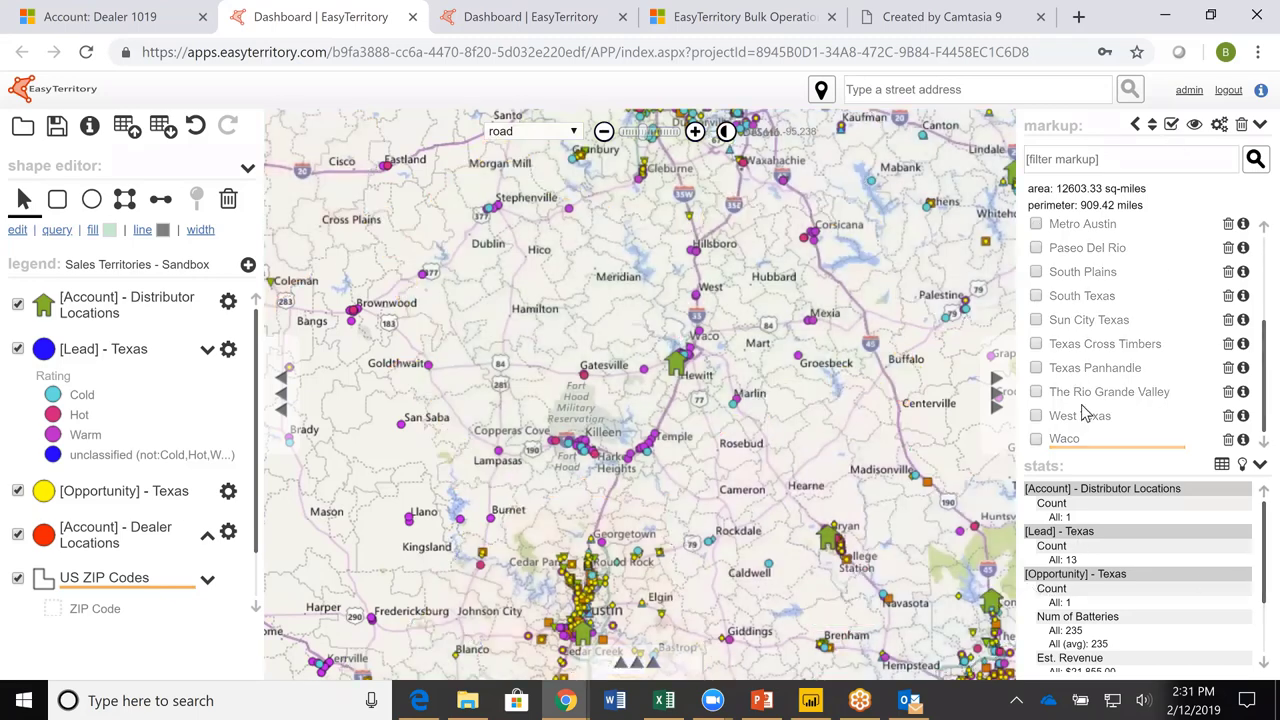
click(1035, 439)
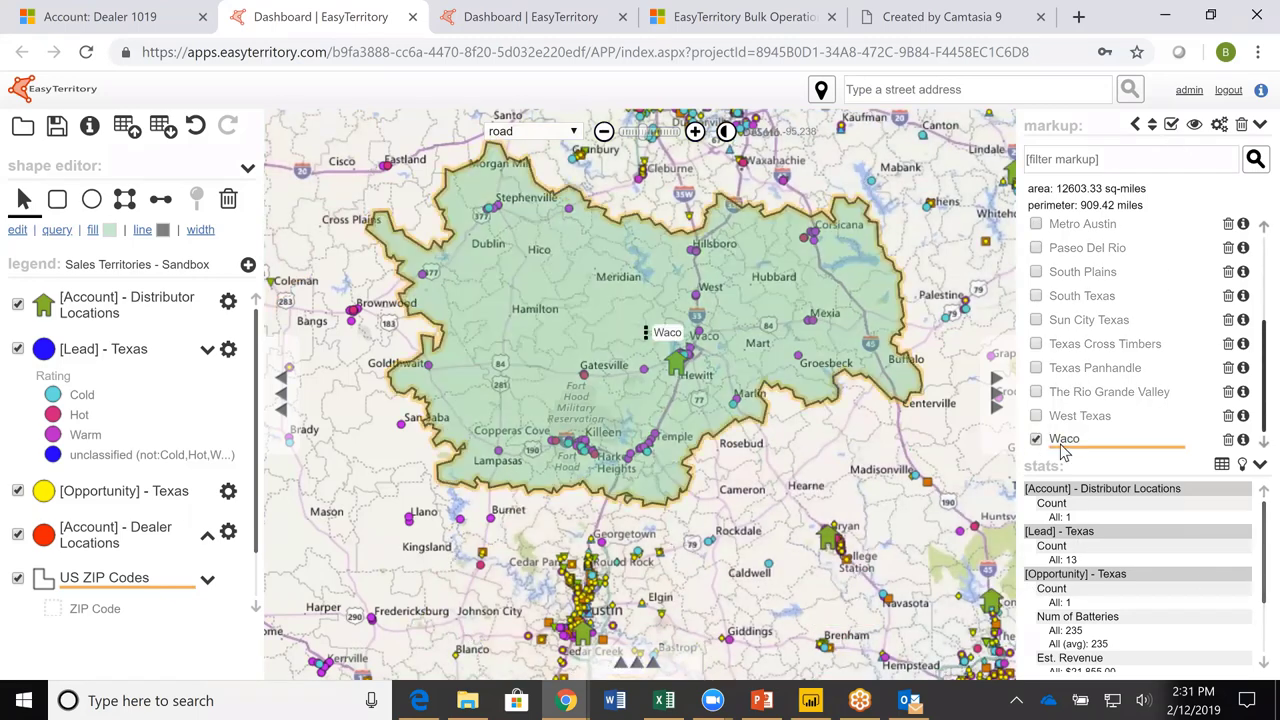
click(1244, 442)
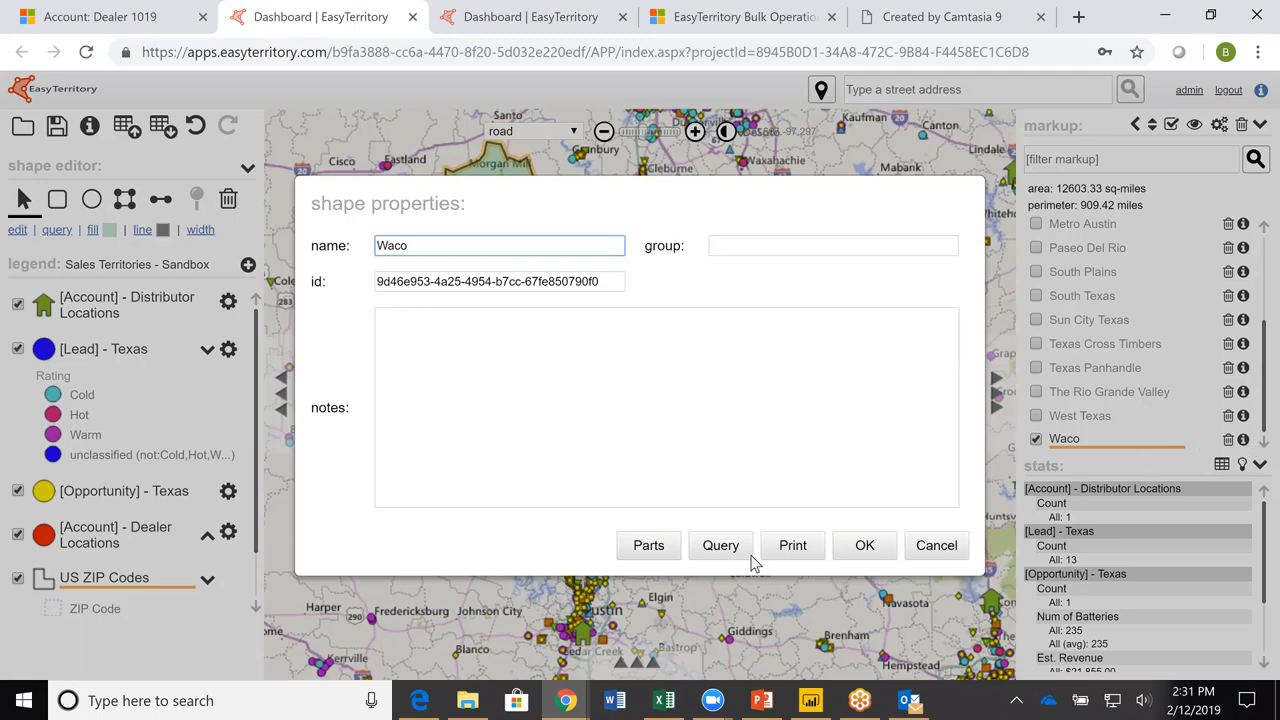
click(650, 547)
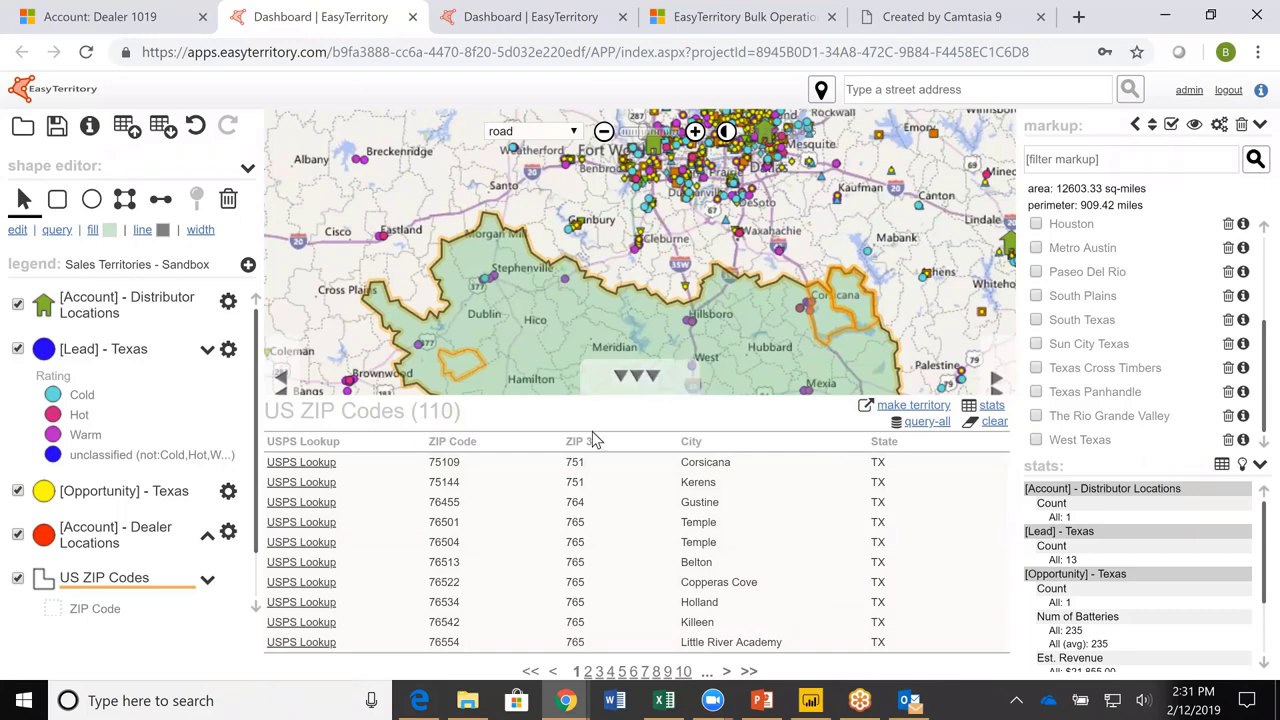
Export the visible territory definitions for US ZIP Codes to a CSV file and open it in Excel.
click(163, 128)
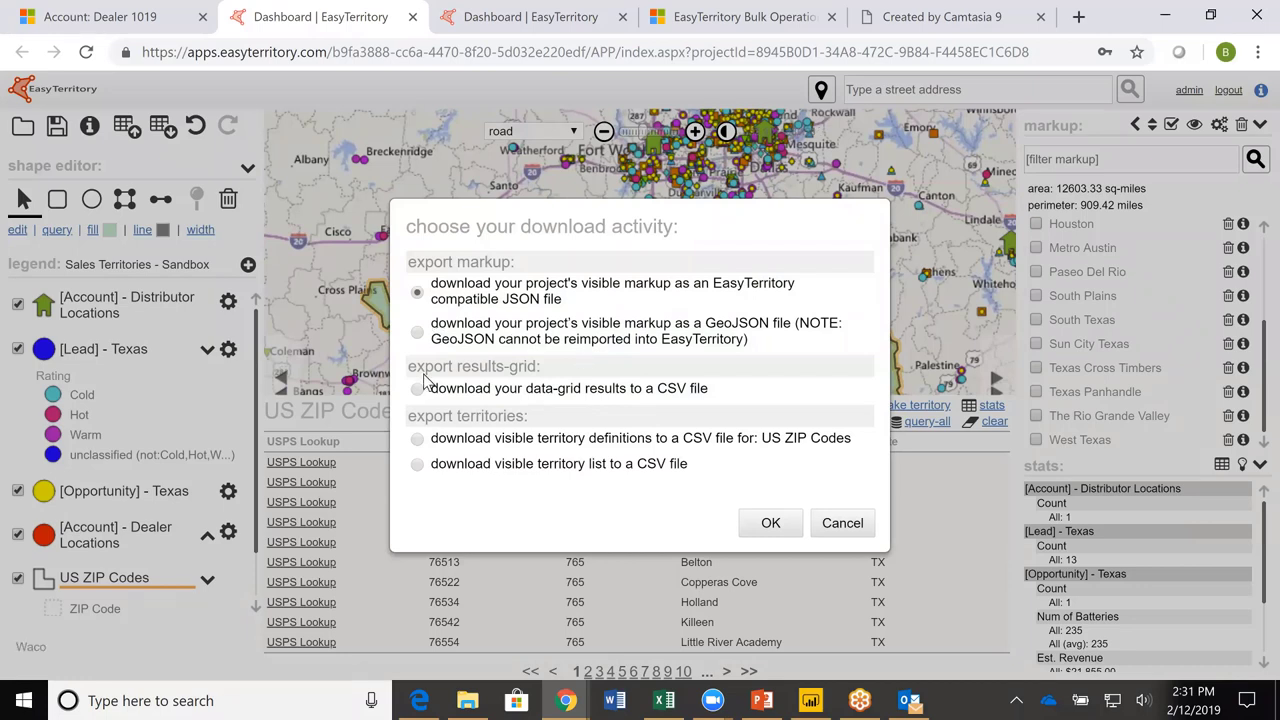
click(418, 466)
click(417, 439)
click(771, 524)
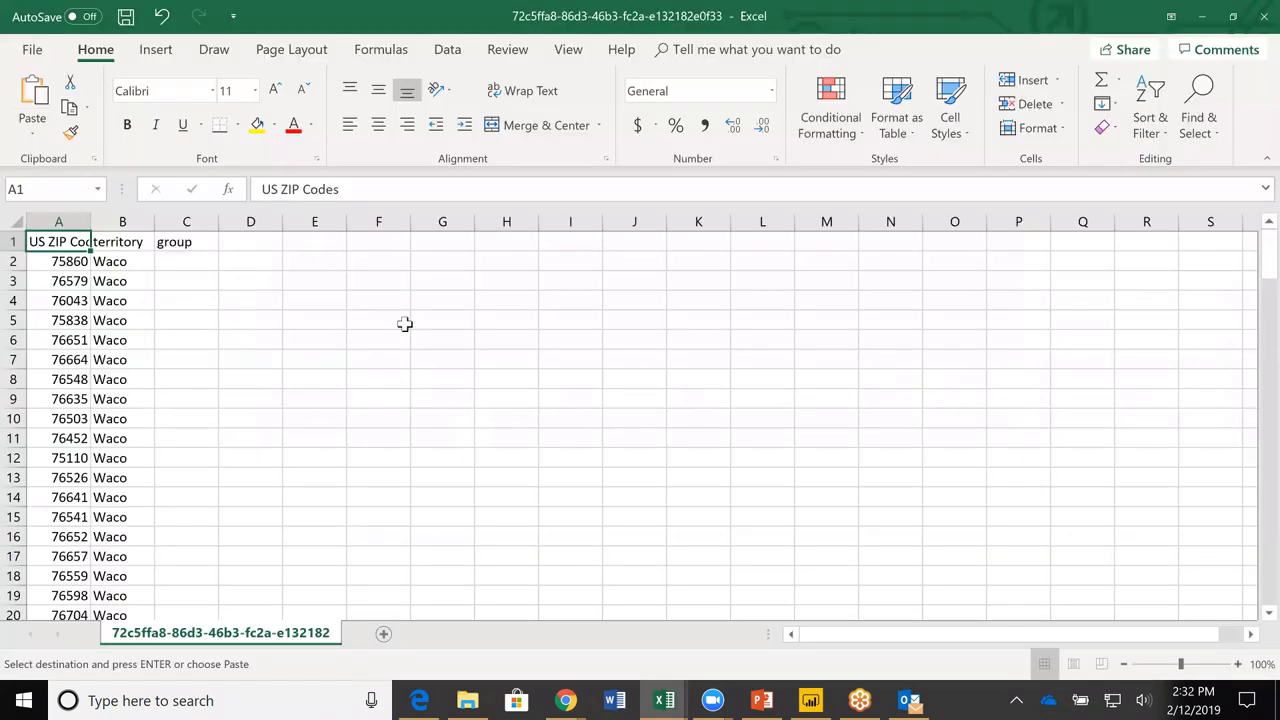
Copy the US ZIP Codes and territory columns from the exported sheet and switch back to EasyTerritory.
click(73, 245)
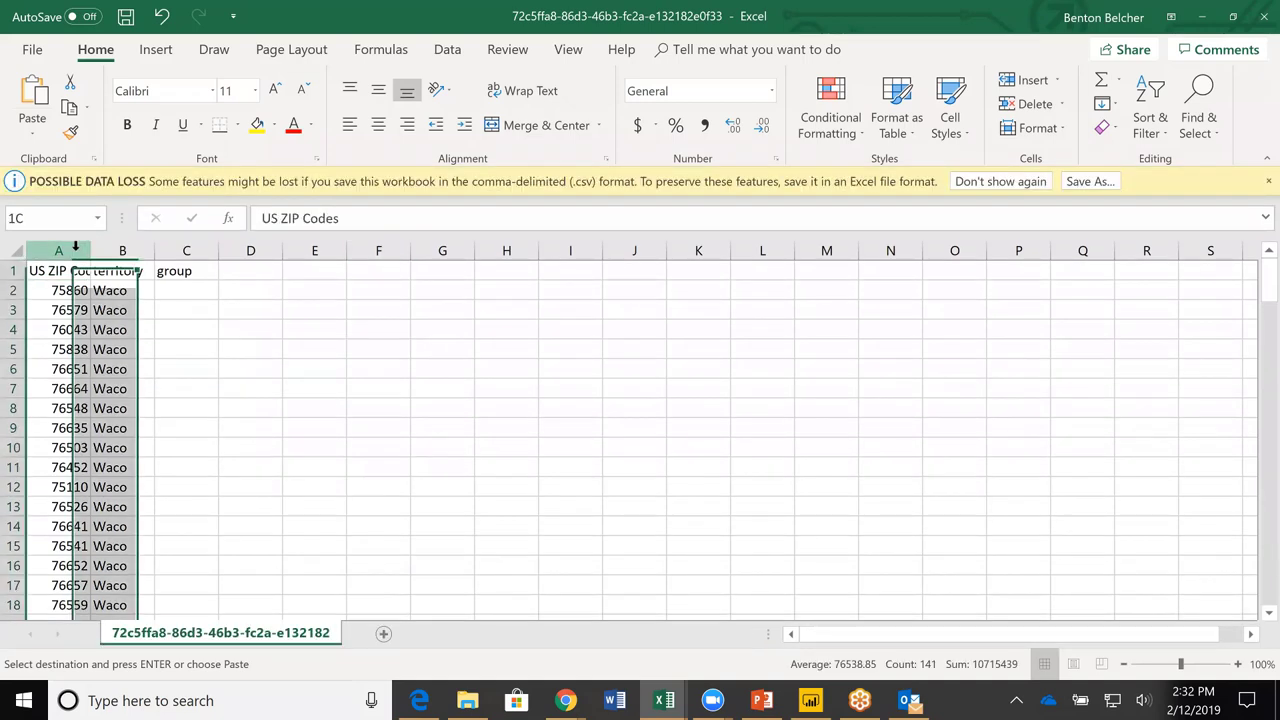
shift+click(126, 251)
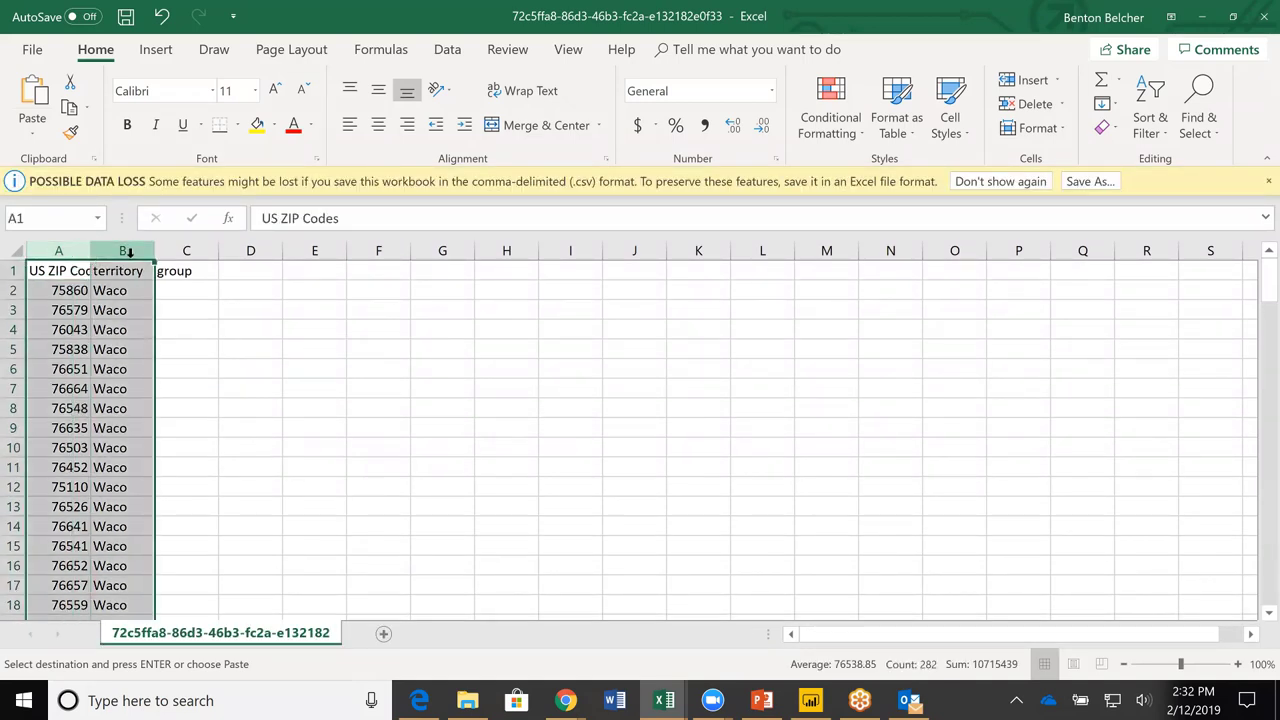
key(ctrl+c)
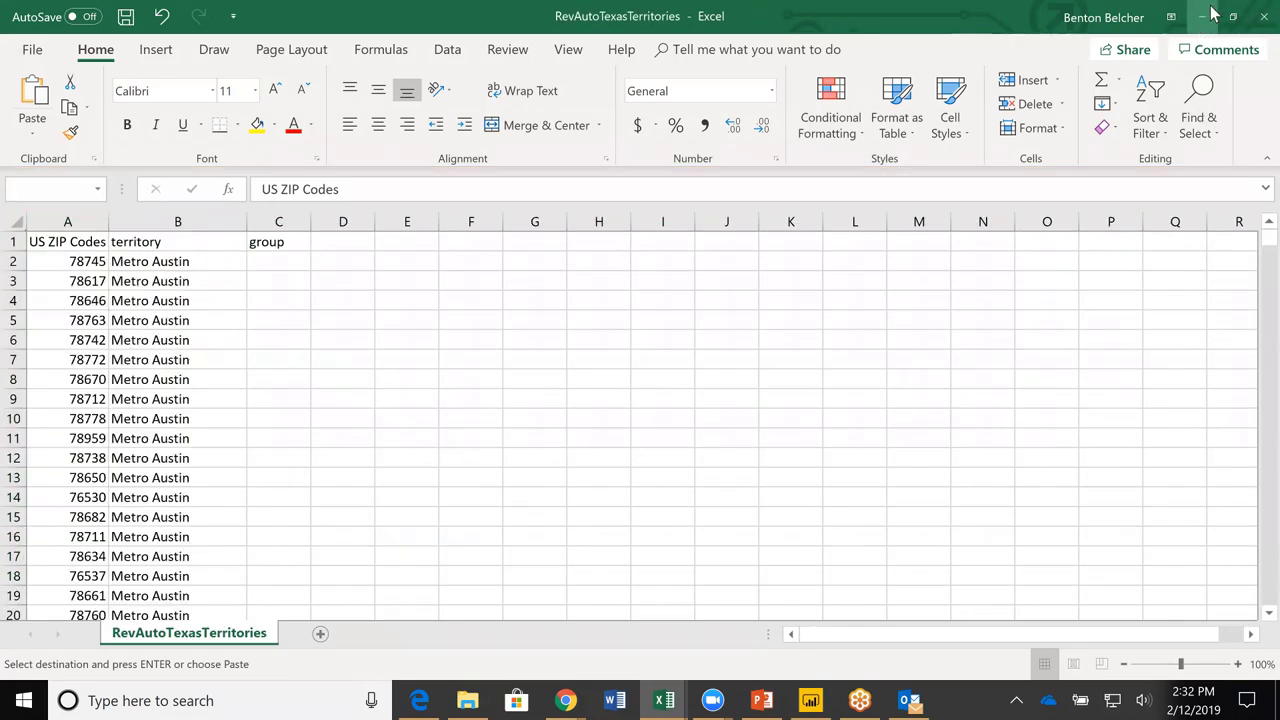
click(1203, 20)
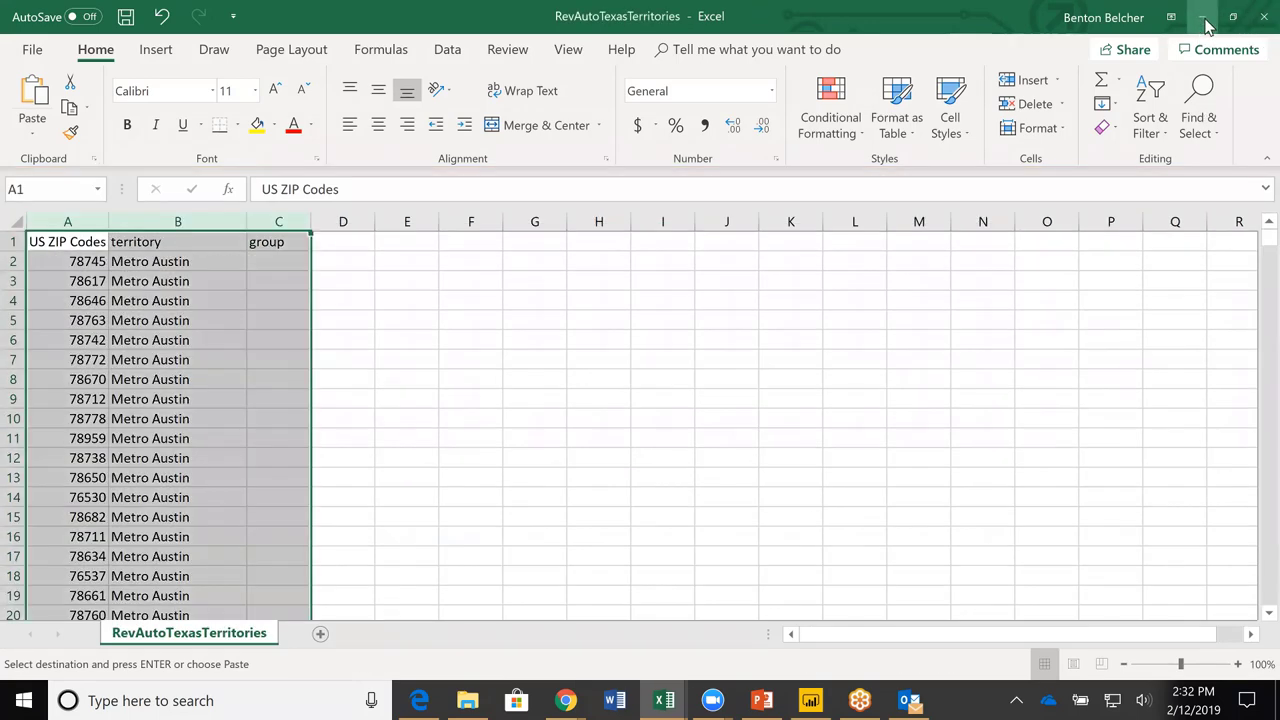
key(alt+Tab)
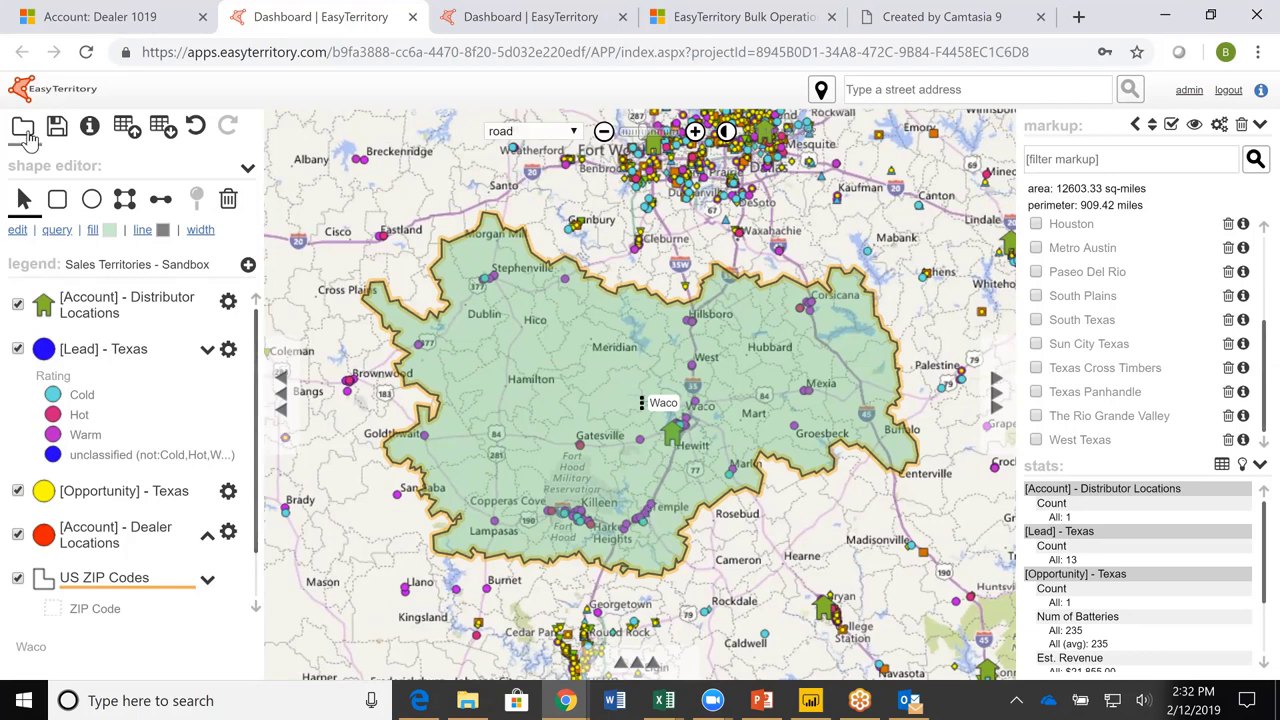
Open the Sales Territories - Master Edits project and look through its list of territories.
click(28, 135)
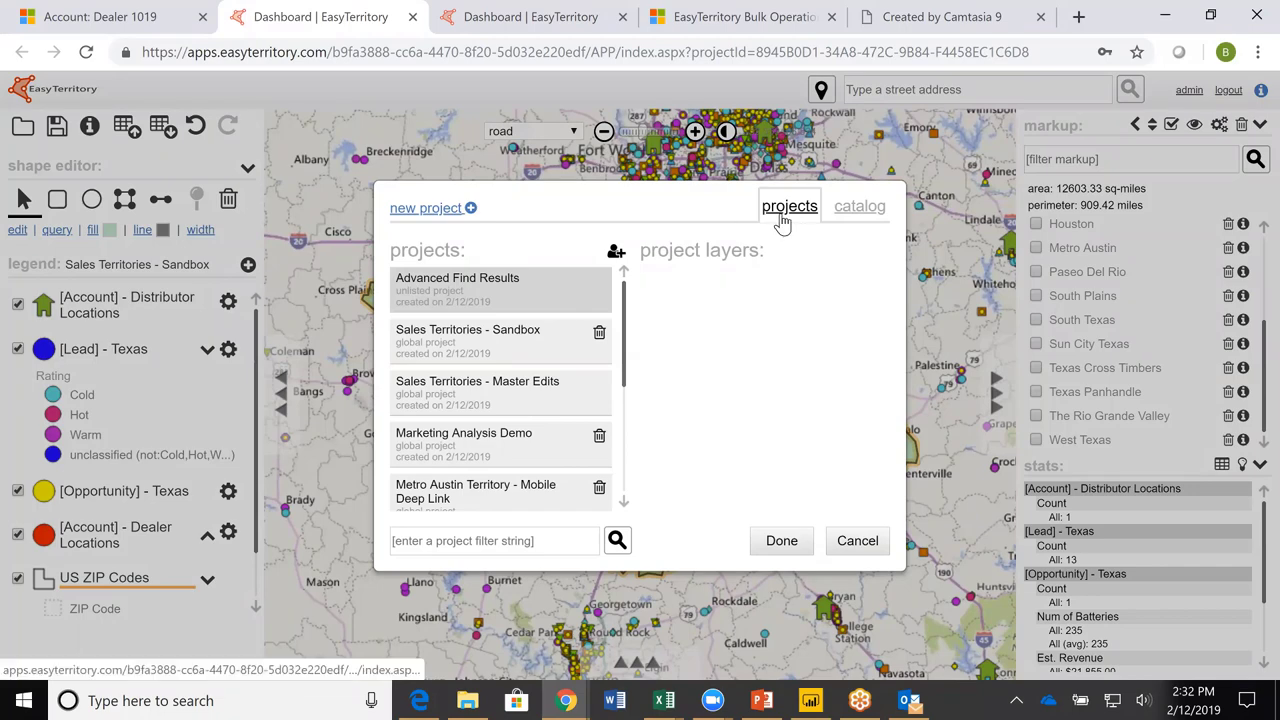
click(424, 396)
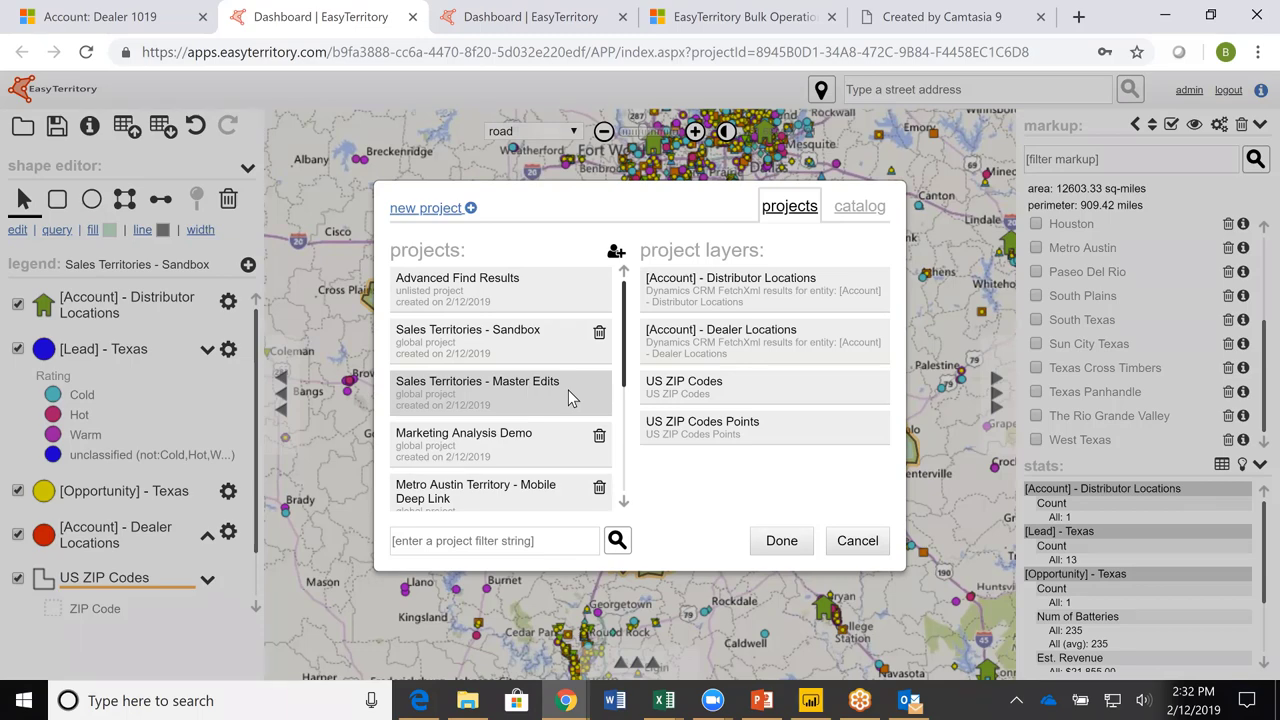
click(782, 540)
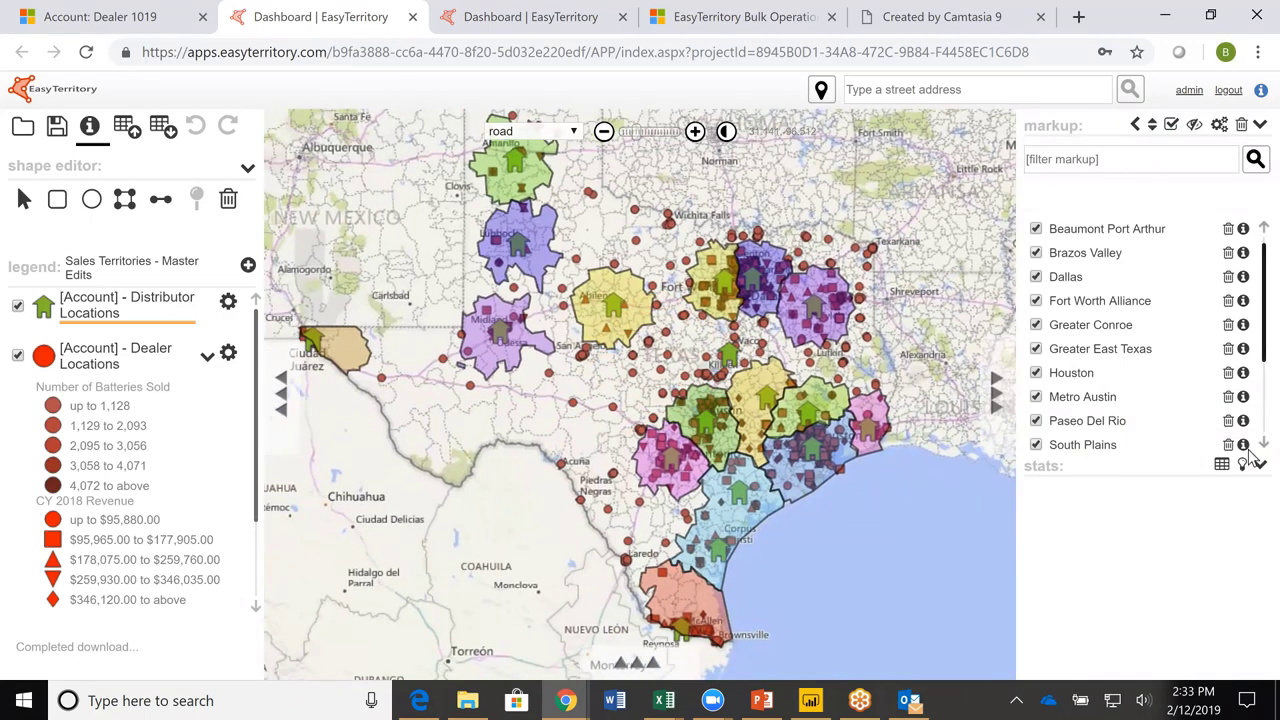
scroll(1248, 330, down, 3)
scroll(1249, 229, up, 3)
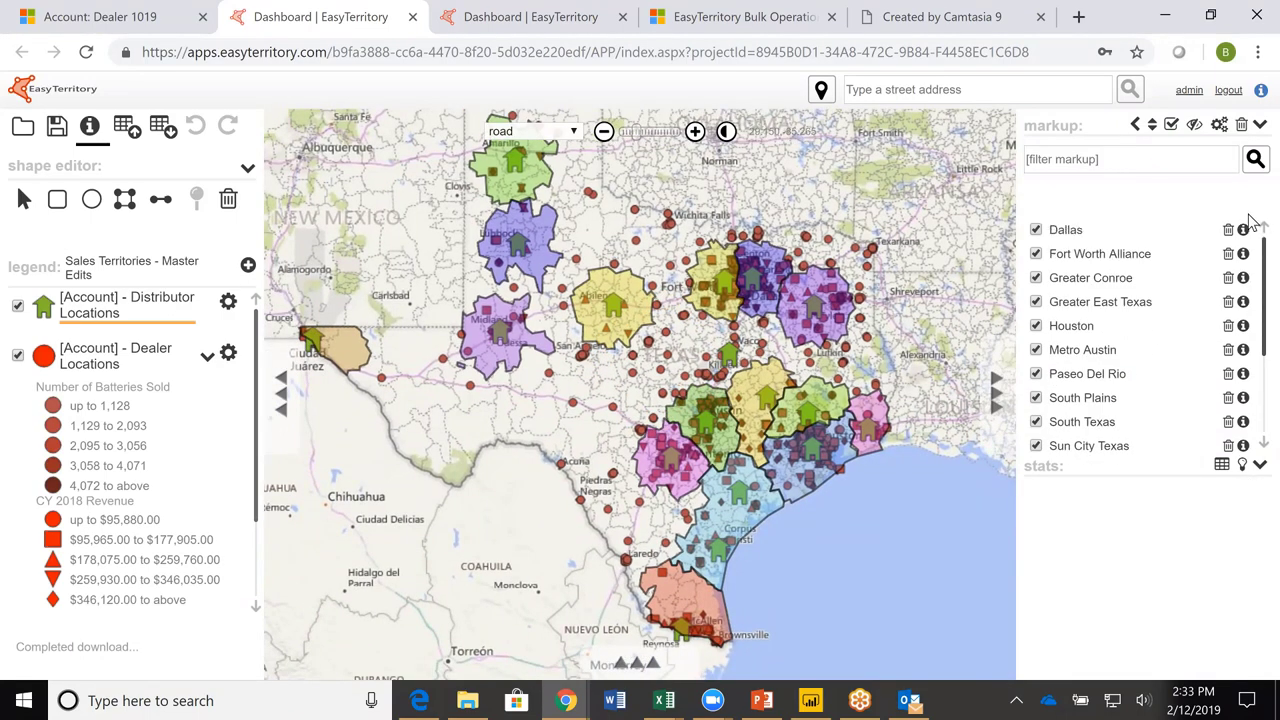
Build the Waco territory from US ZIP Codes using the copied ZIP code and territory data.
click(130, 138)
click(754, 594)
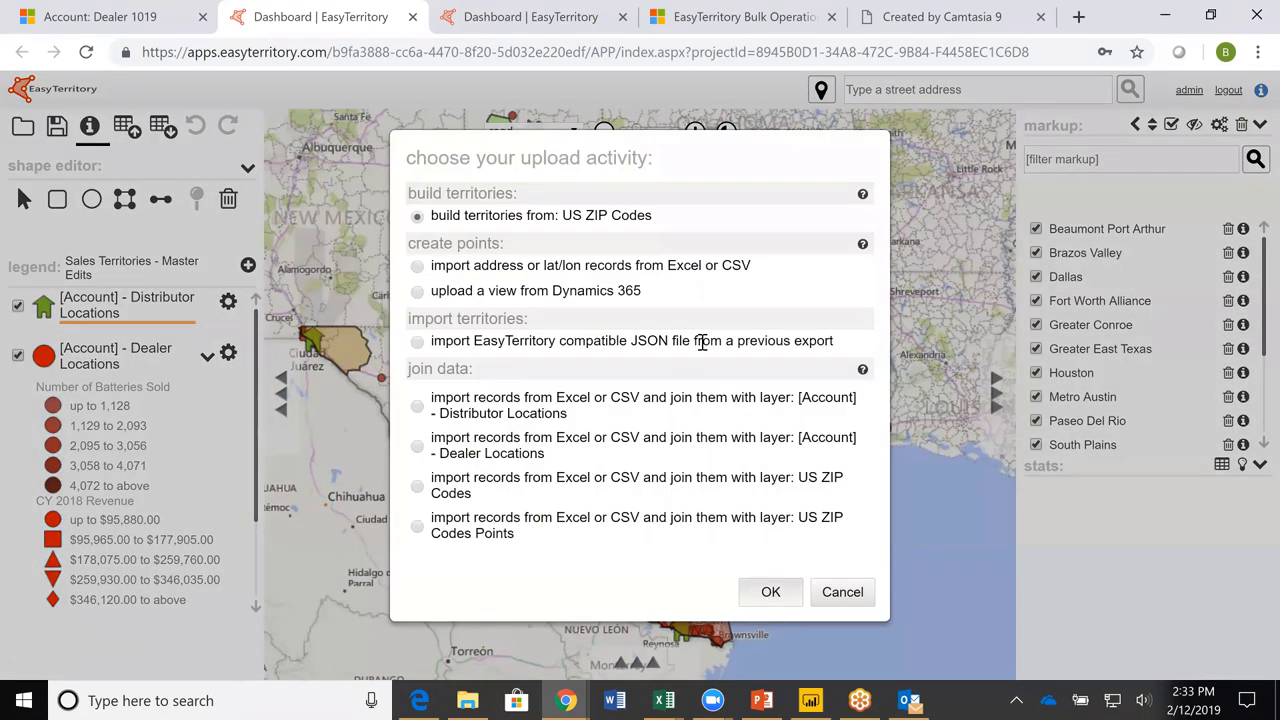
click(693, 282)
key(ctrl+v)
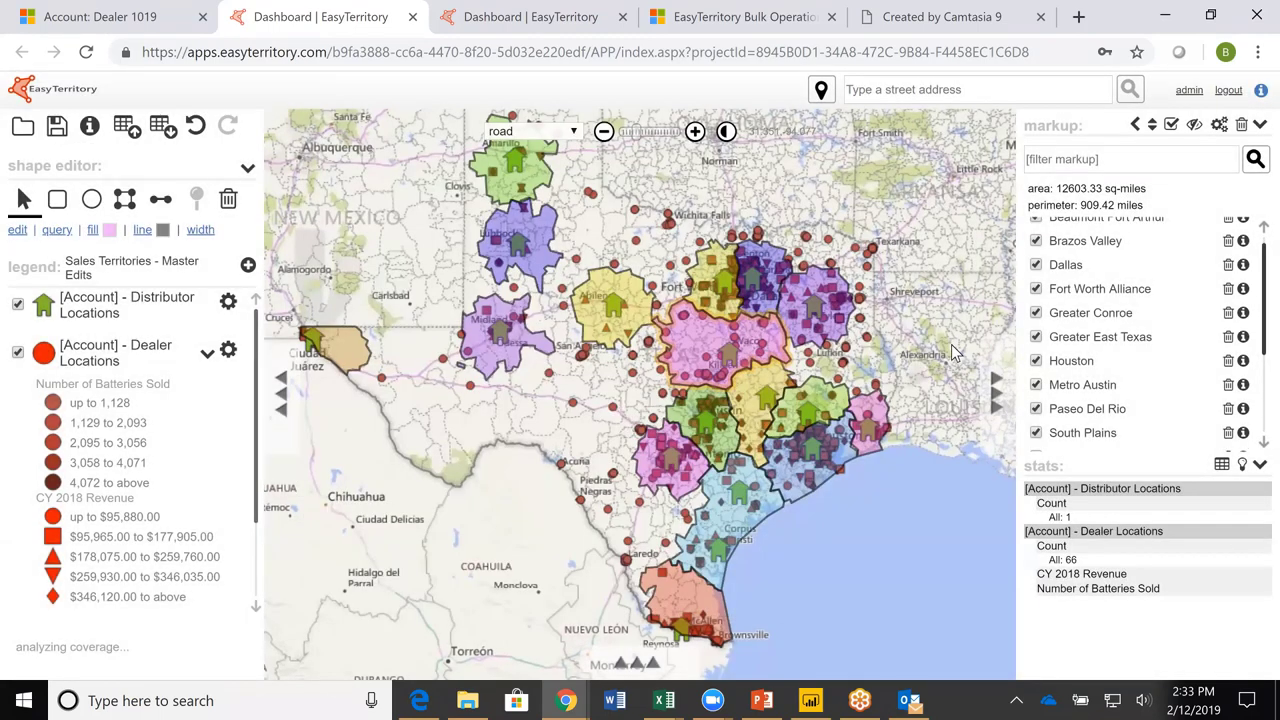
scroll(736, 372, up, 2)
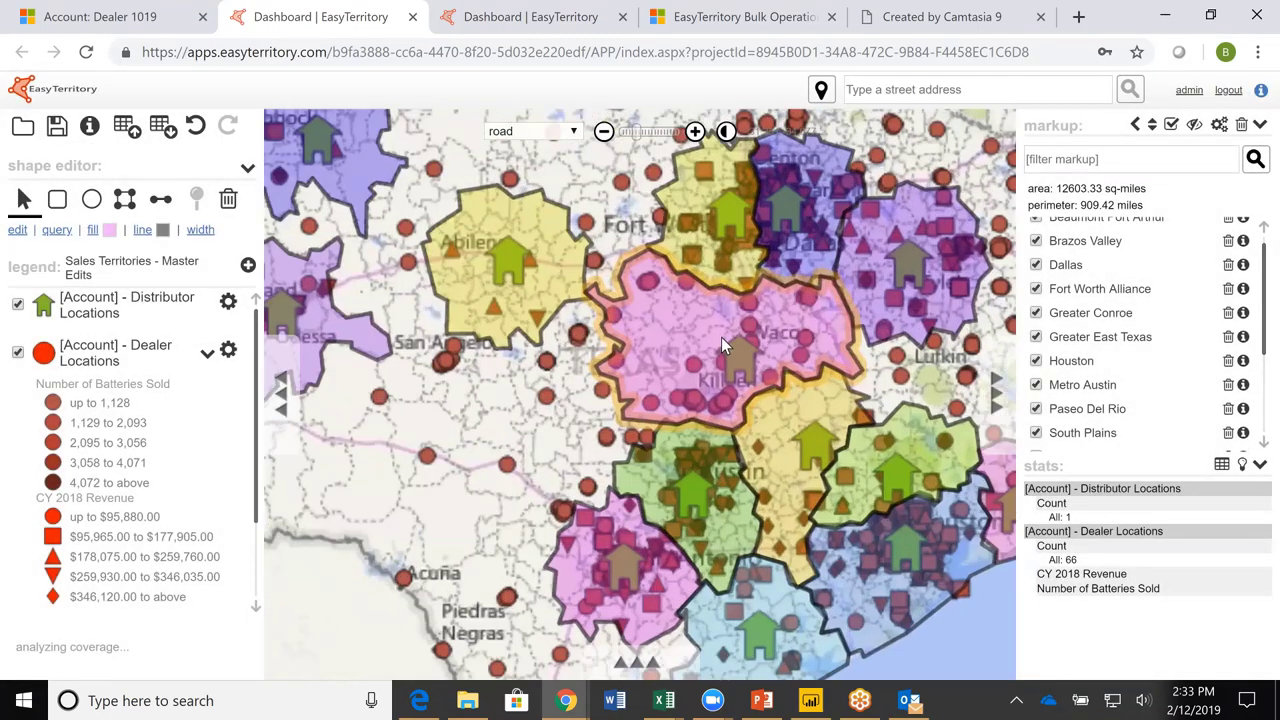
Save the Sales Territories - Master Edits project, overwriting the existing one and running the project plugin.
click(56, 126)
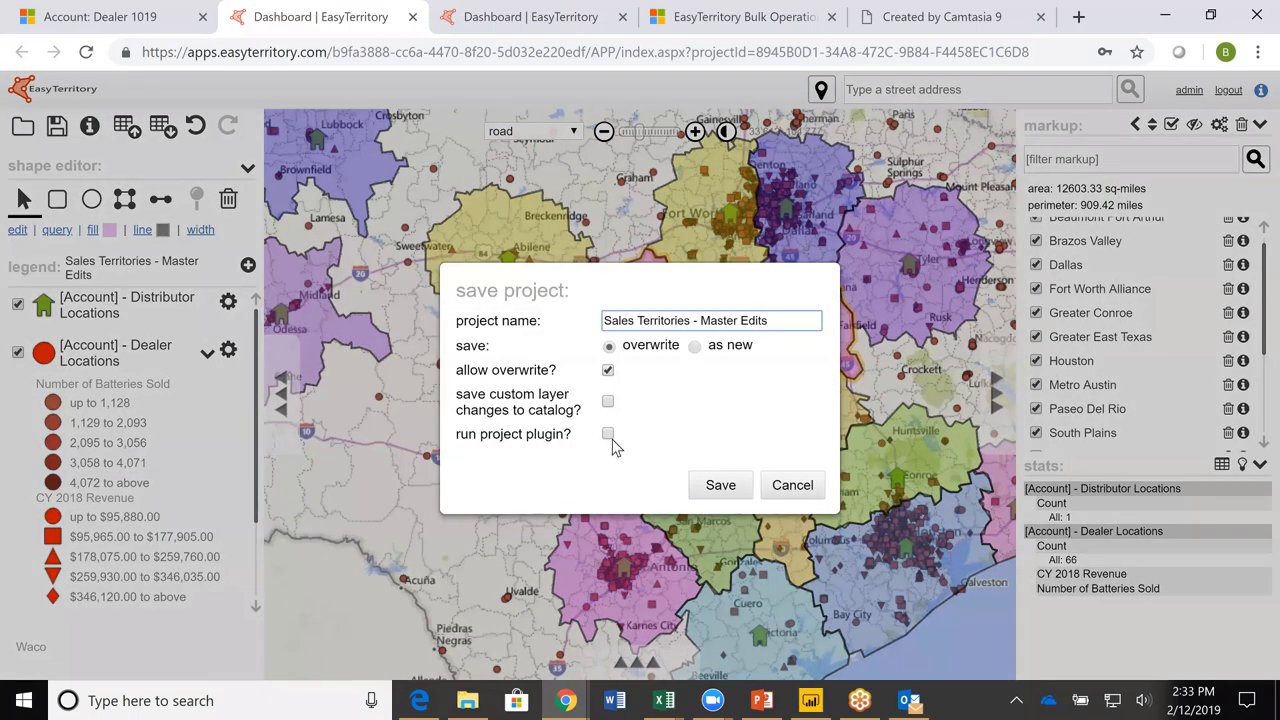
click(609, 436)
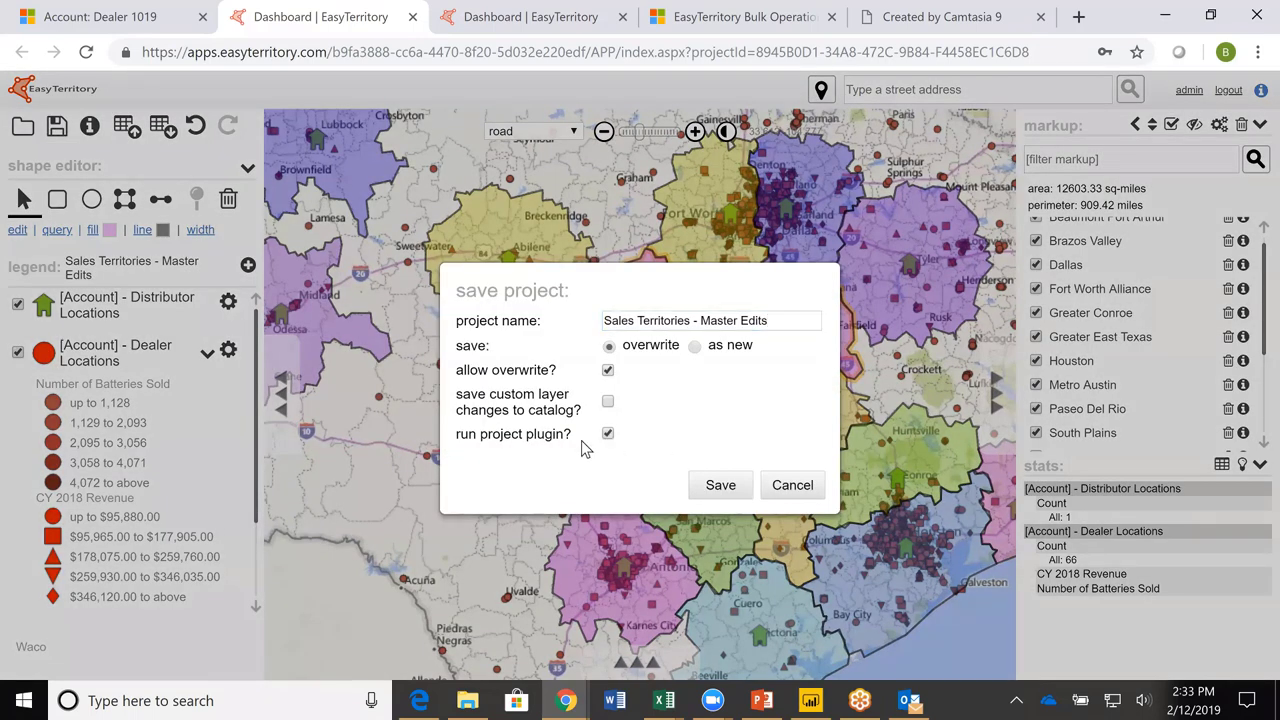
click(721, 489)
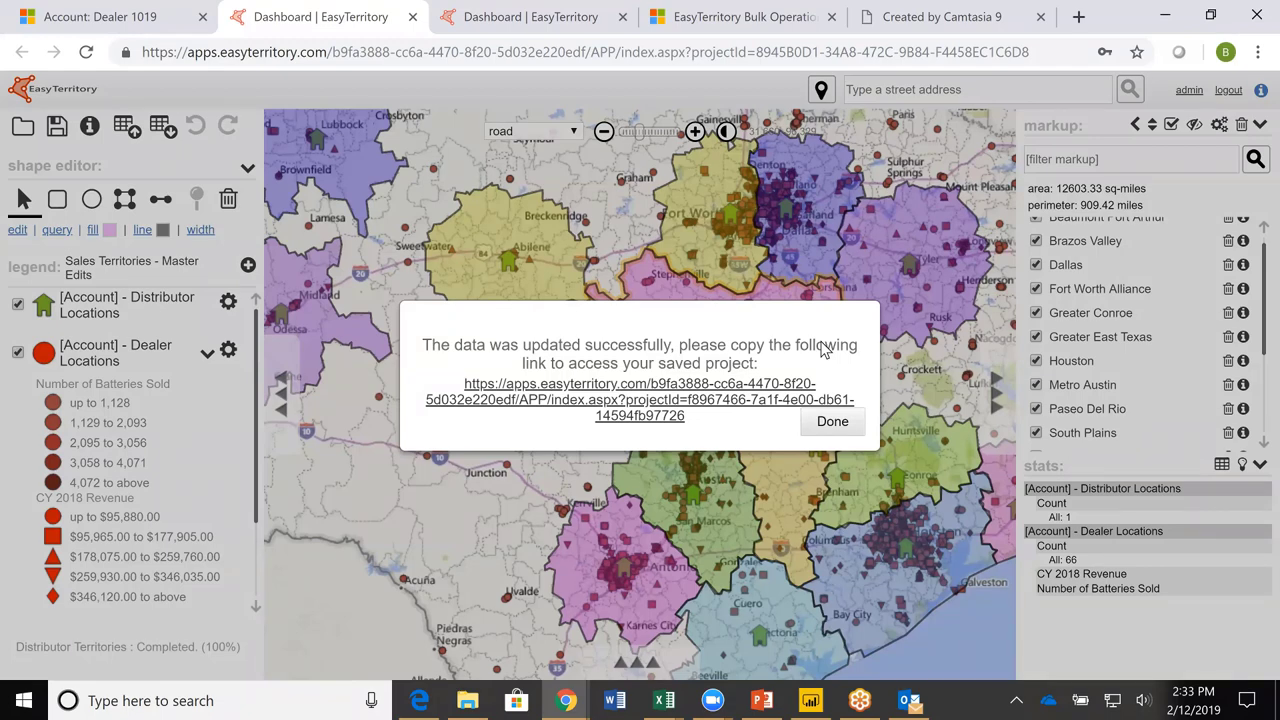
click(833, 422)
Copy the id from the Waco territory's shape properties without changing the shape.
scroll(1100, 440, down, 3)
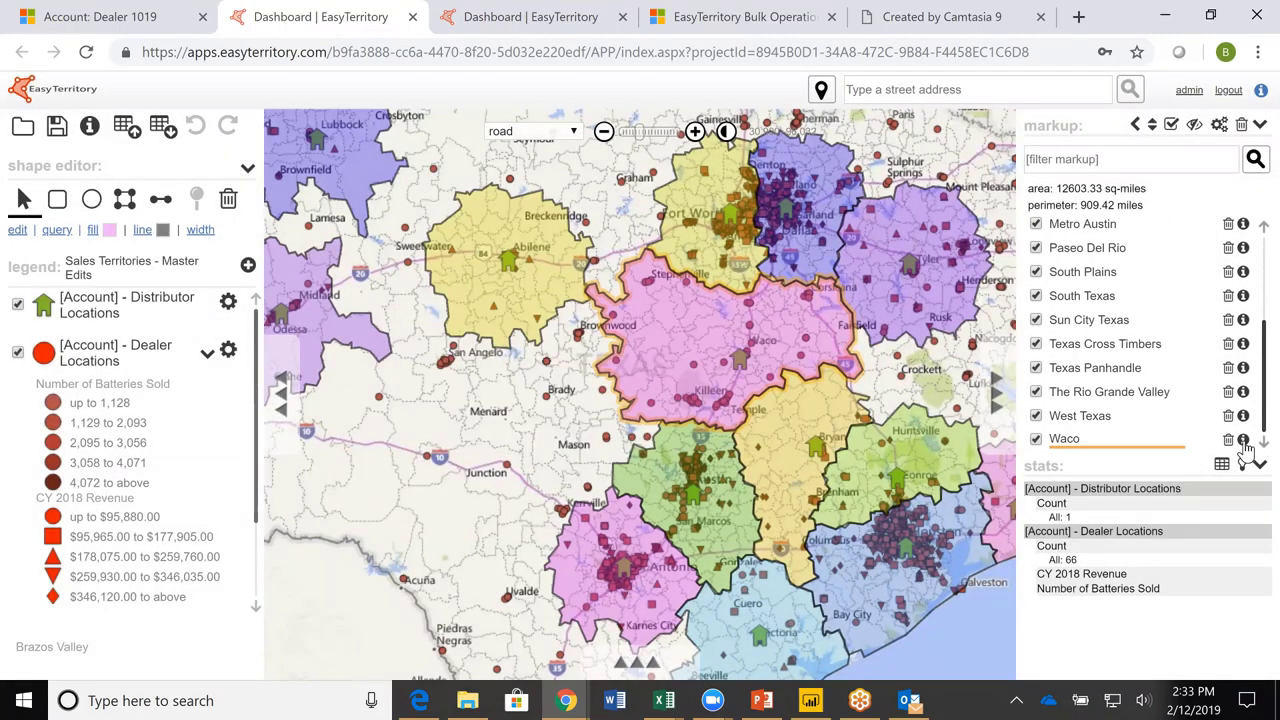
click(1243, 441)
triple_click(548, 286)
key(ctrl+c)
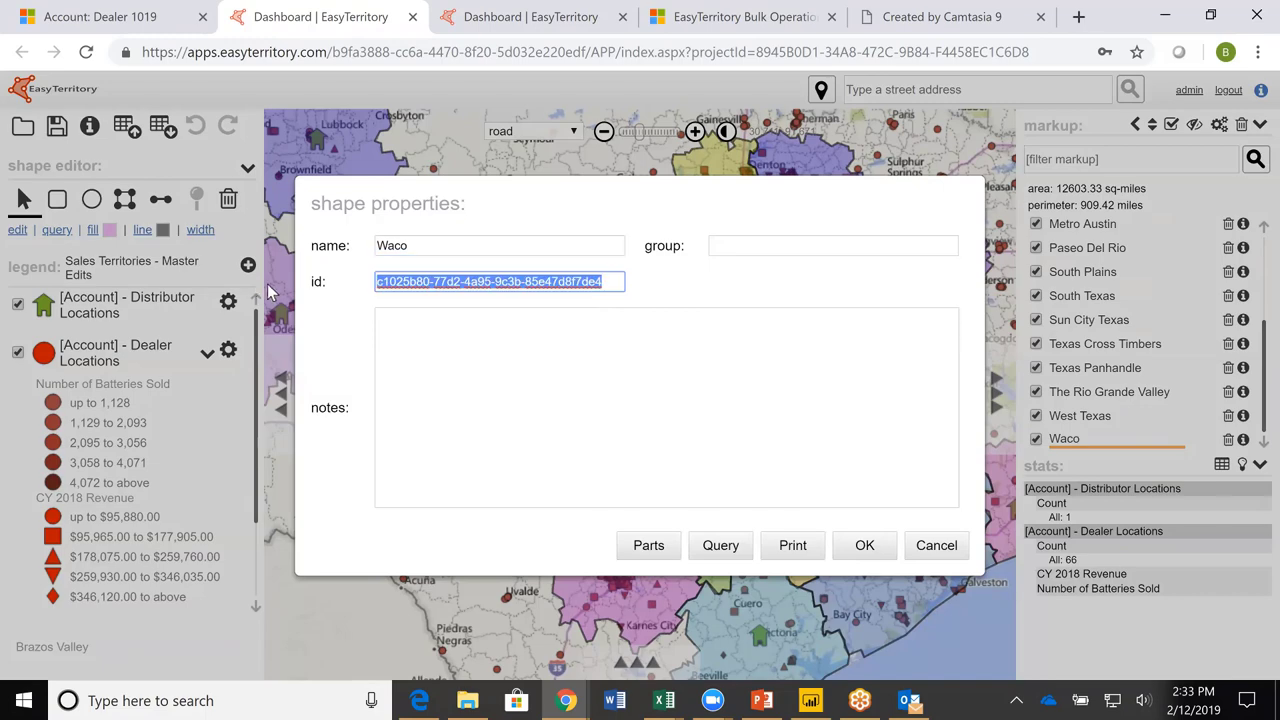
click(937, 556)
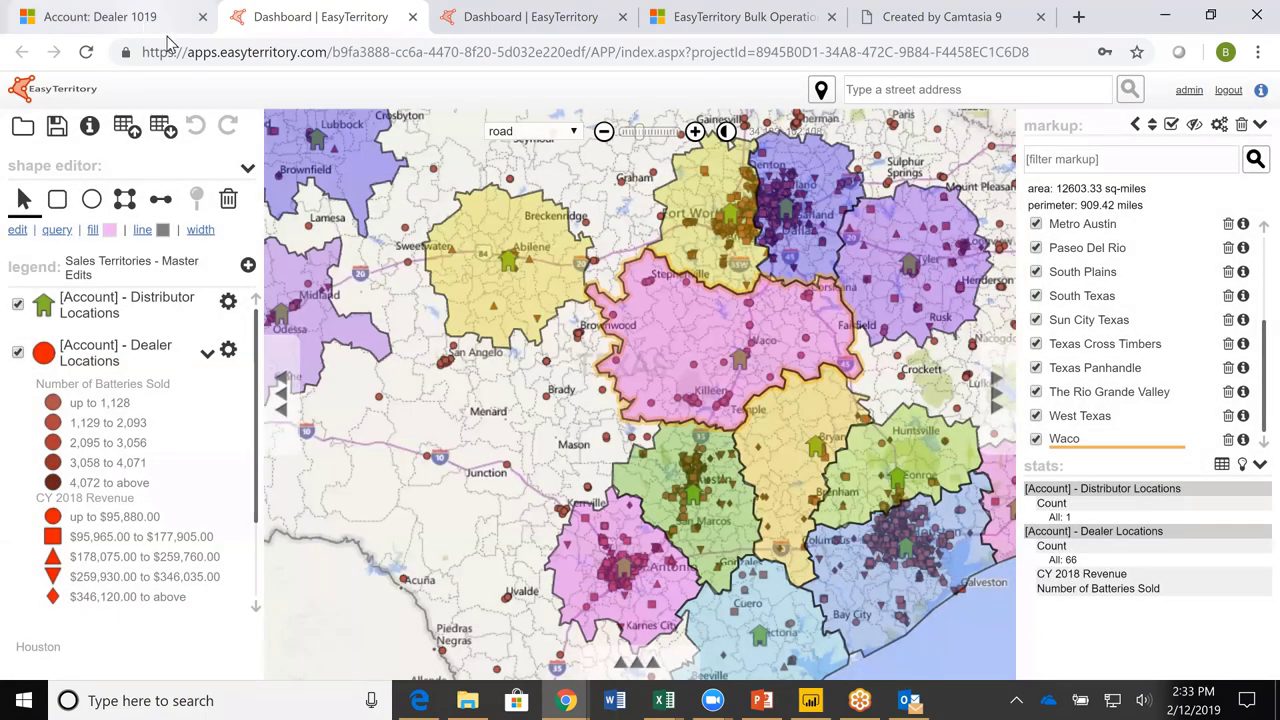
Switch to Dynamics 365, open Sales Territories under Business Management, and look through all existing territories.
click(150, 17)
click(312, 97)
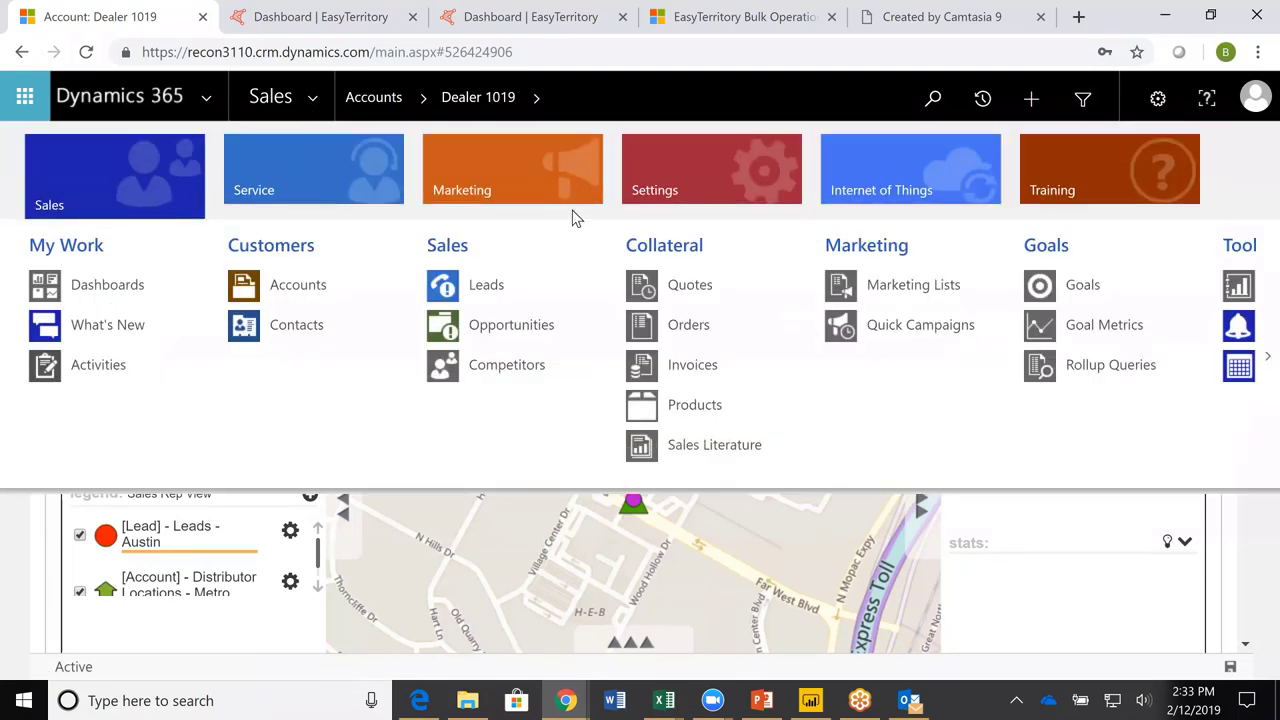
click(682, 182)
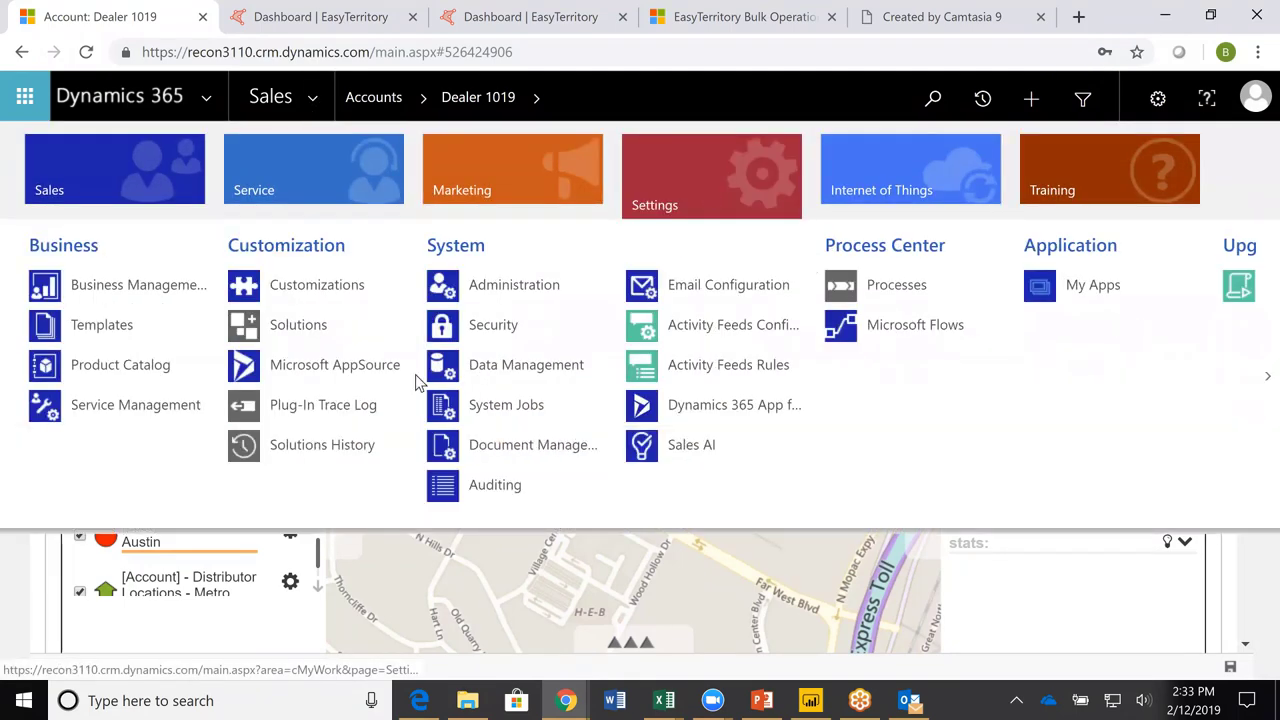
click(197, 289)
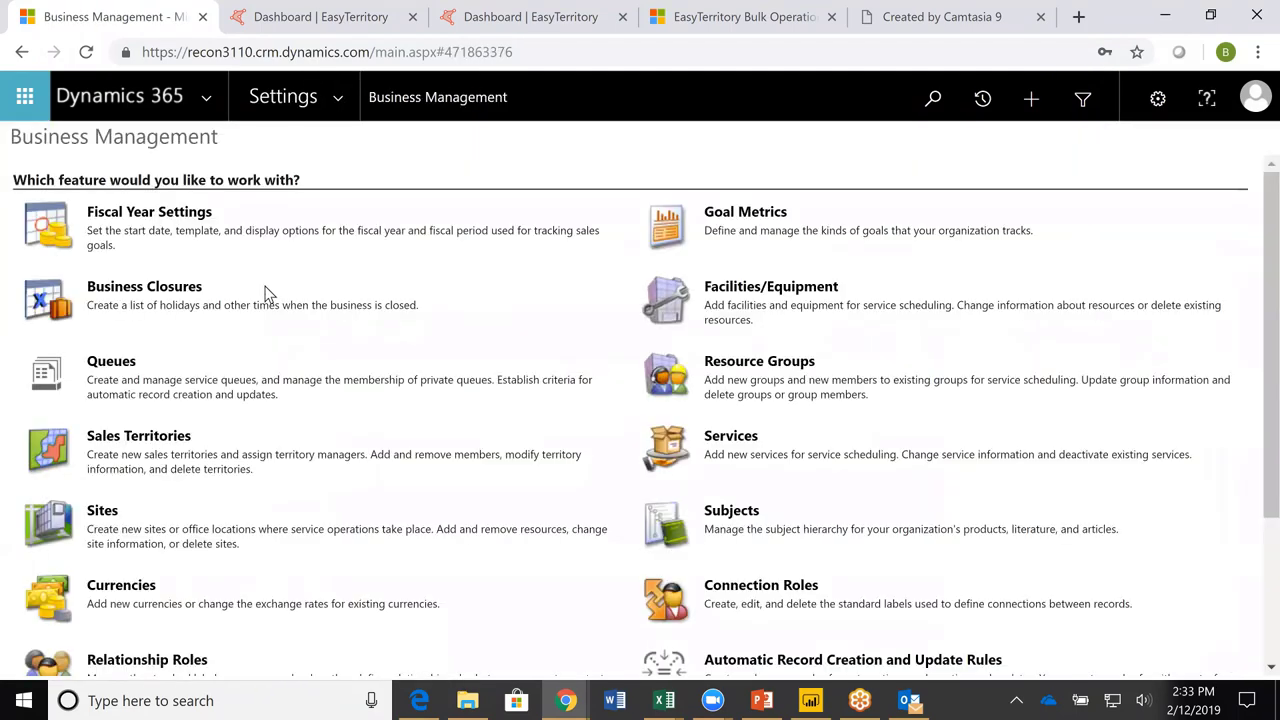
click(158, 444)
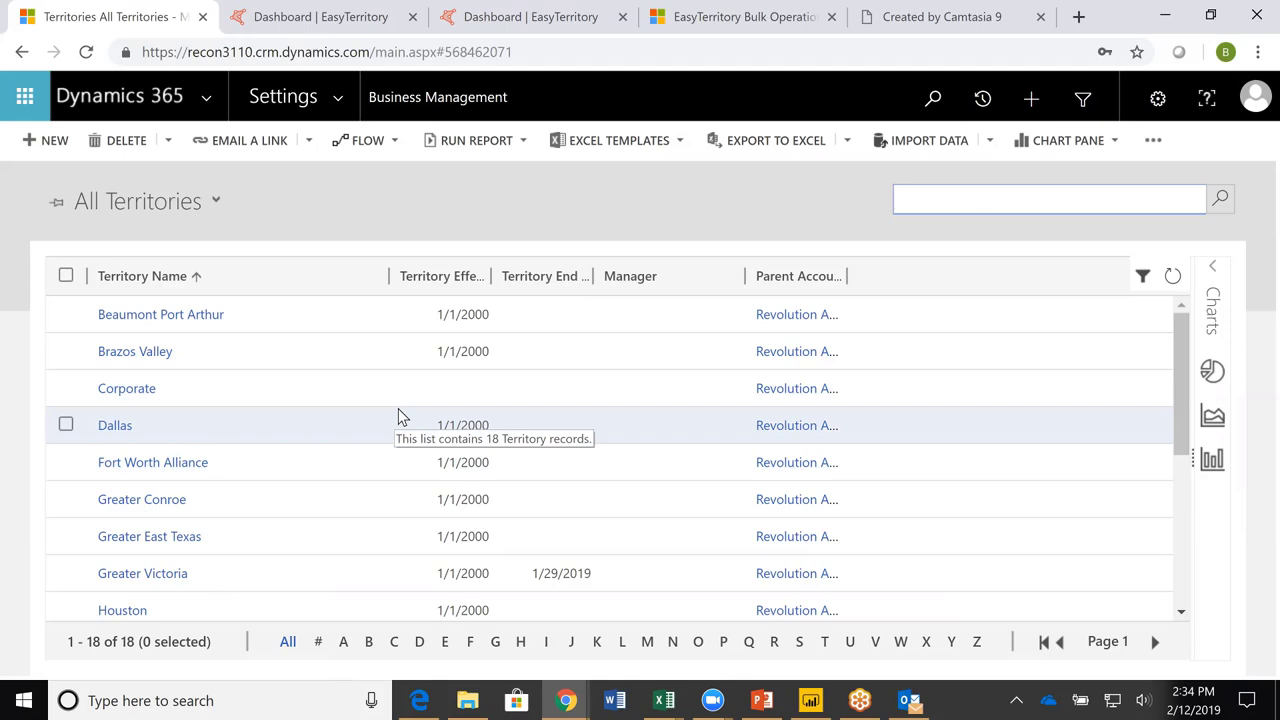
scroll(390, 410, down, 4)
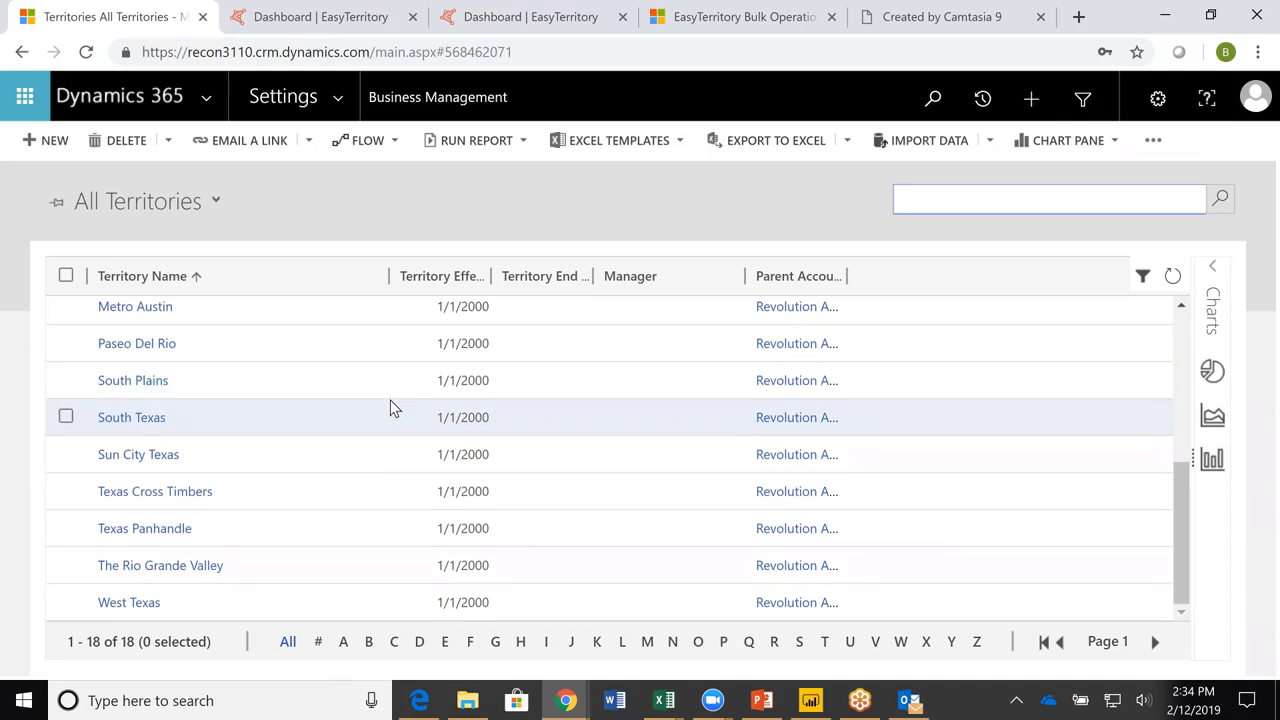
scroll(388, 395, up, 4)
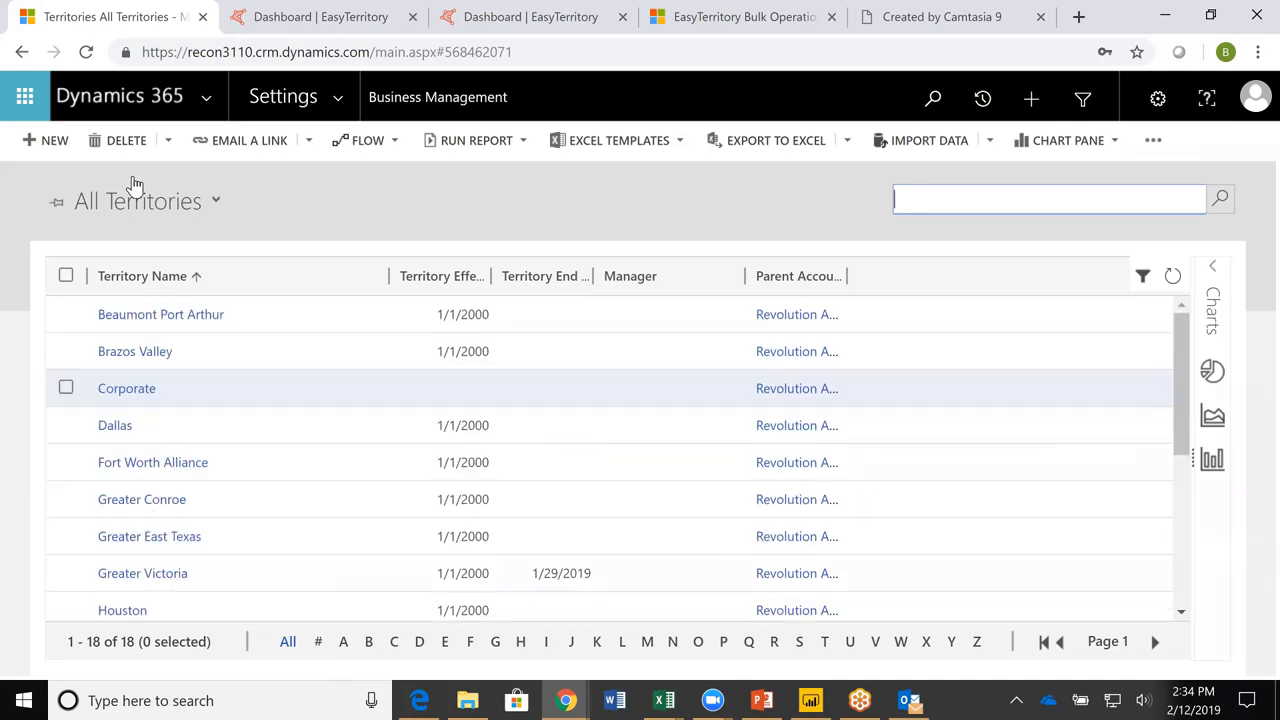
Start a new territory record named Waco and paste the copied shape id as its EZT ID.
click(40, 142)
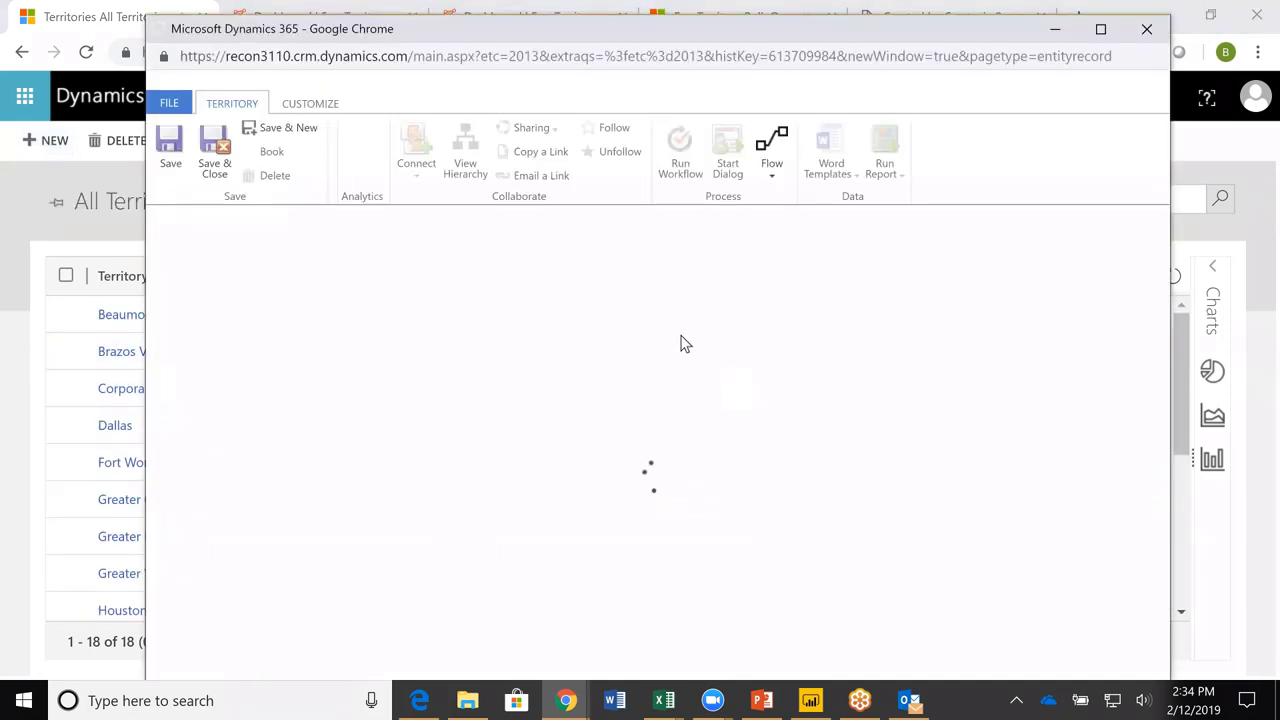
click(585, 318)
text(Waco)
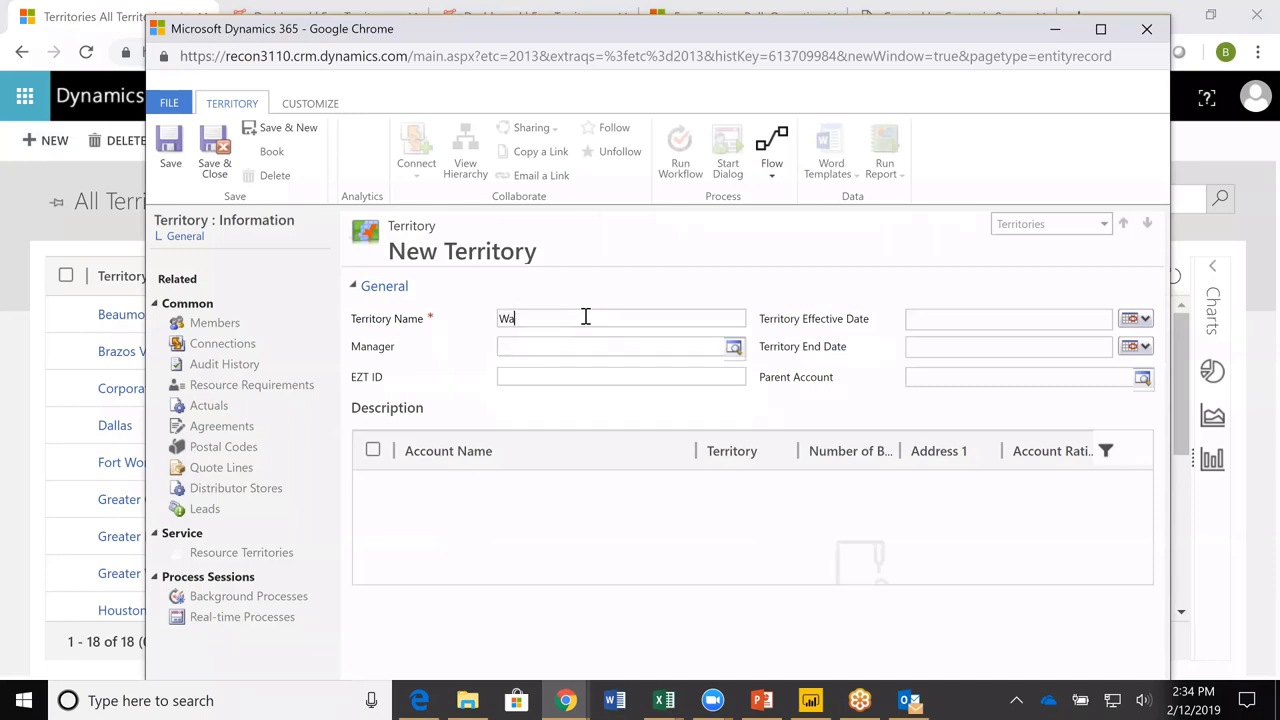
click(563, 378)
key(ctrl+v)
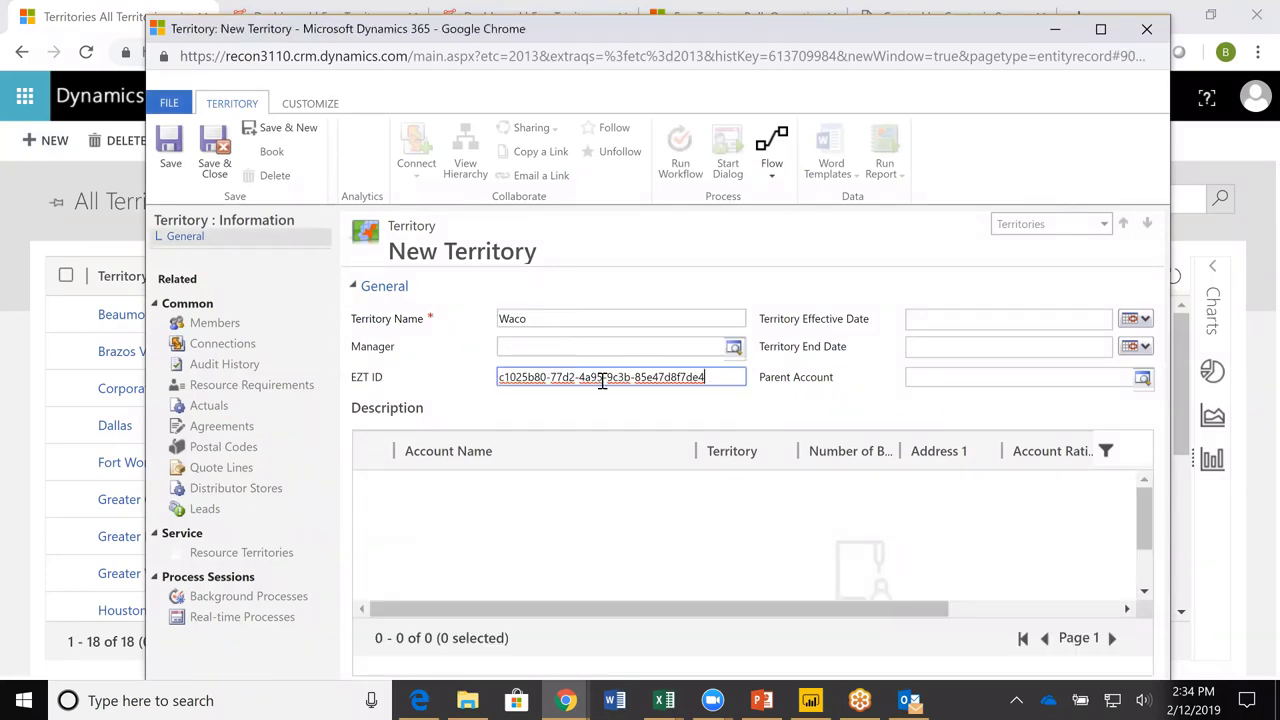
Set the Waco territory's effective date to 2/12/2019, leave the manager empty, and save and close the record.
click(833, 400)
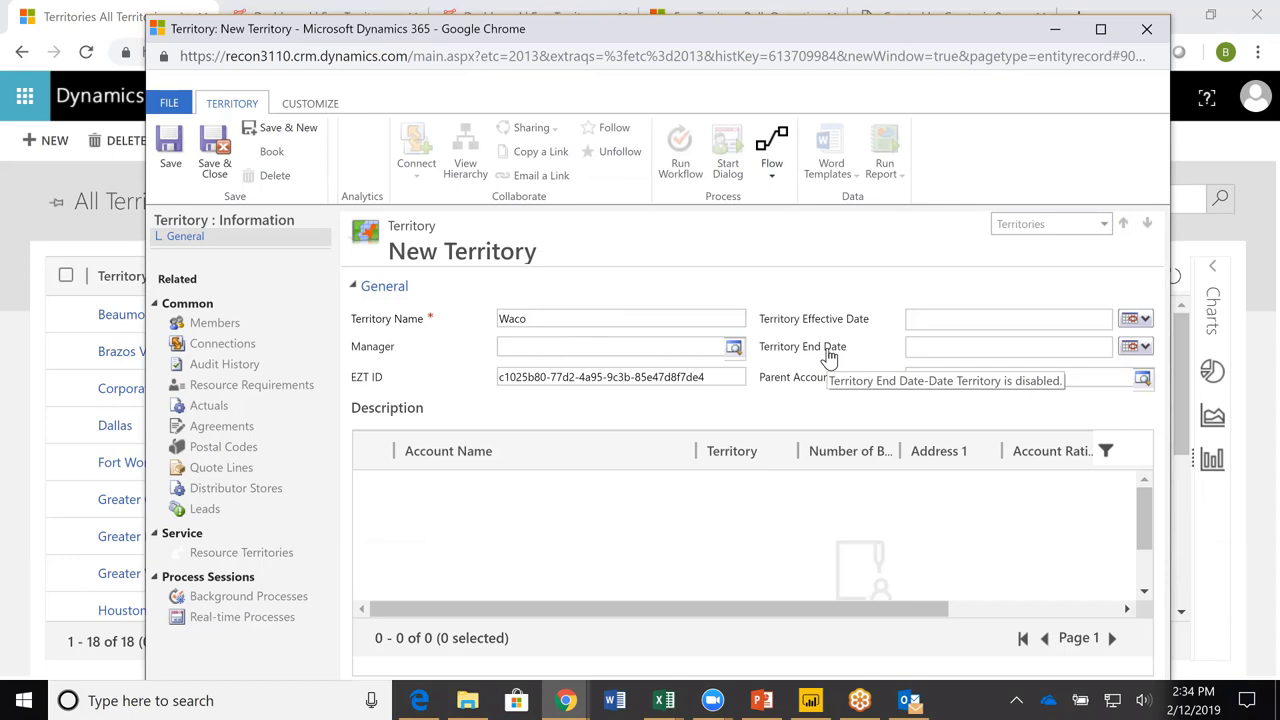
click(1133, 318)
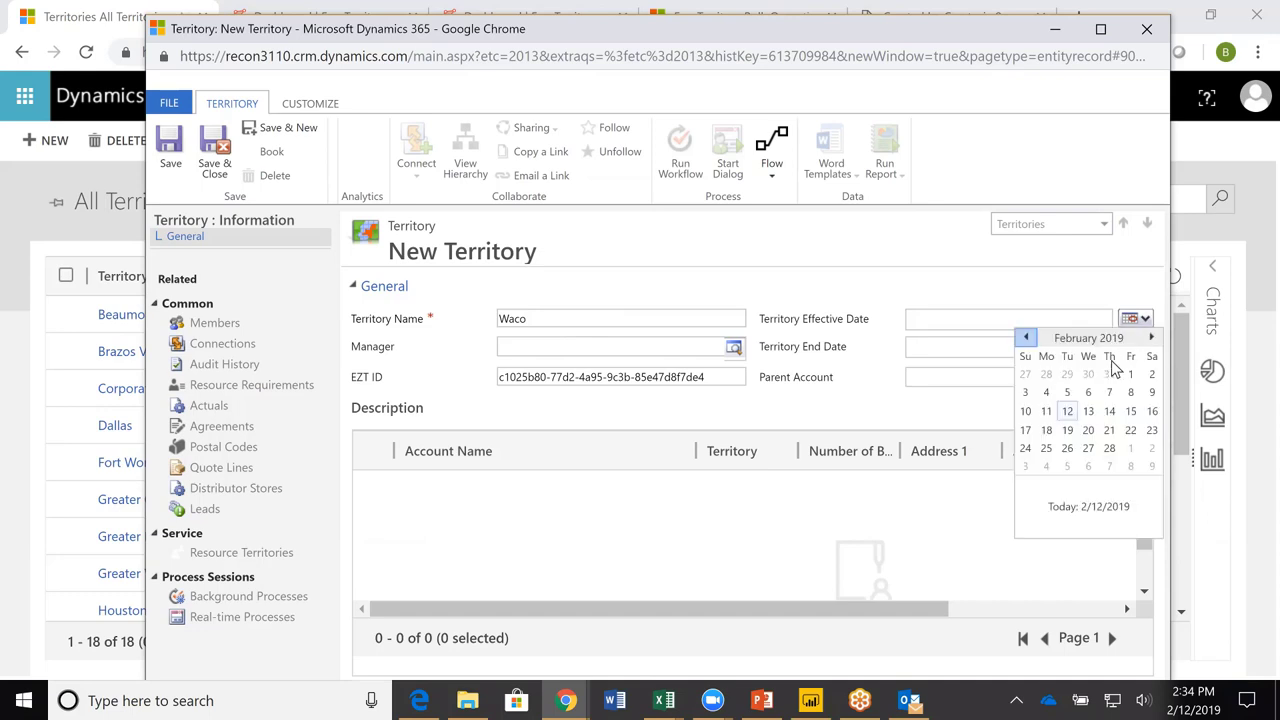
click(1067, 411)
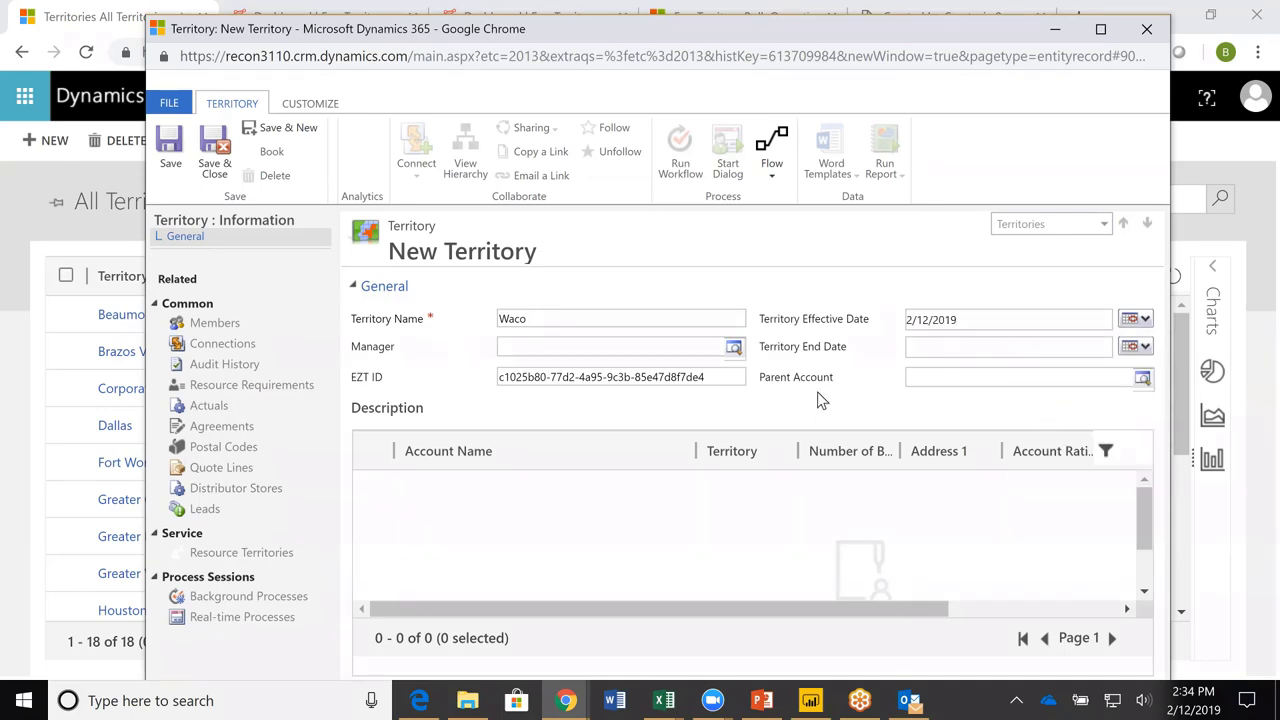
click(530, 347)
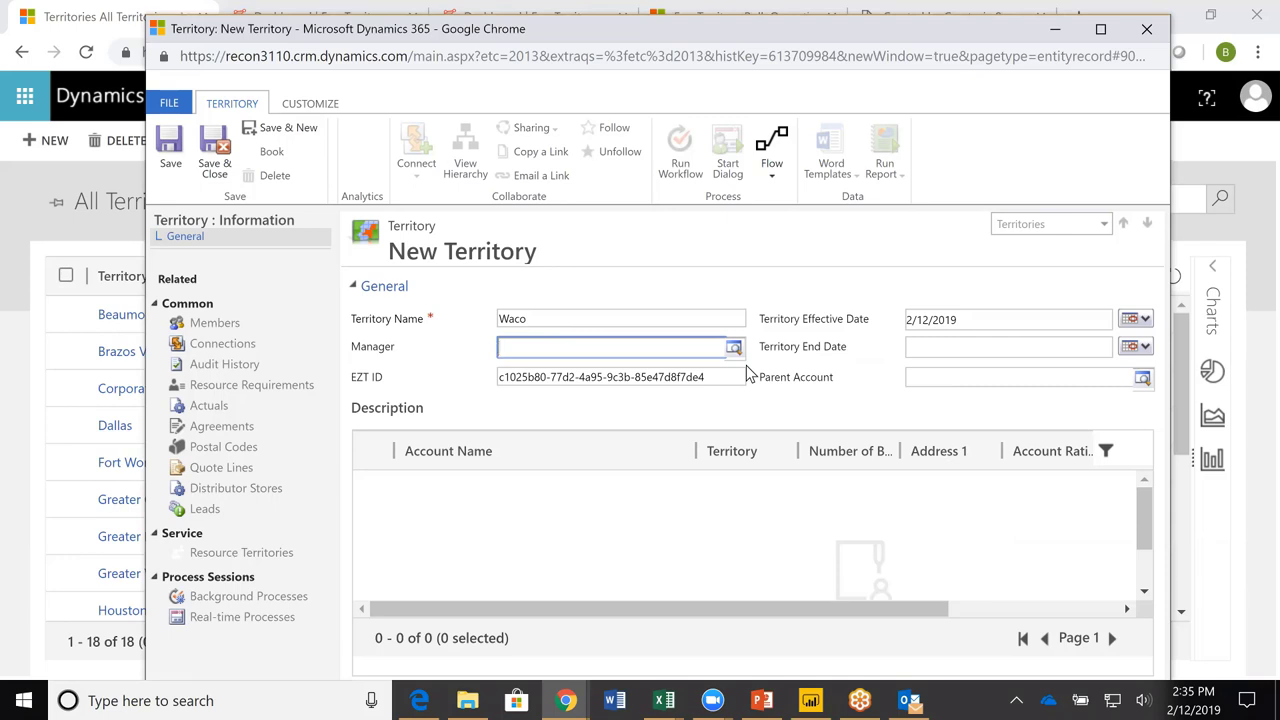
drag(617, 623, 580, 594)
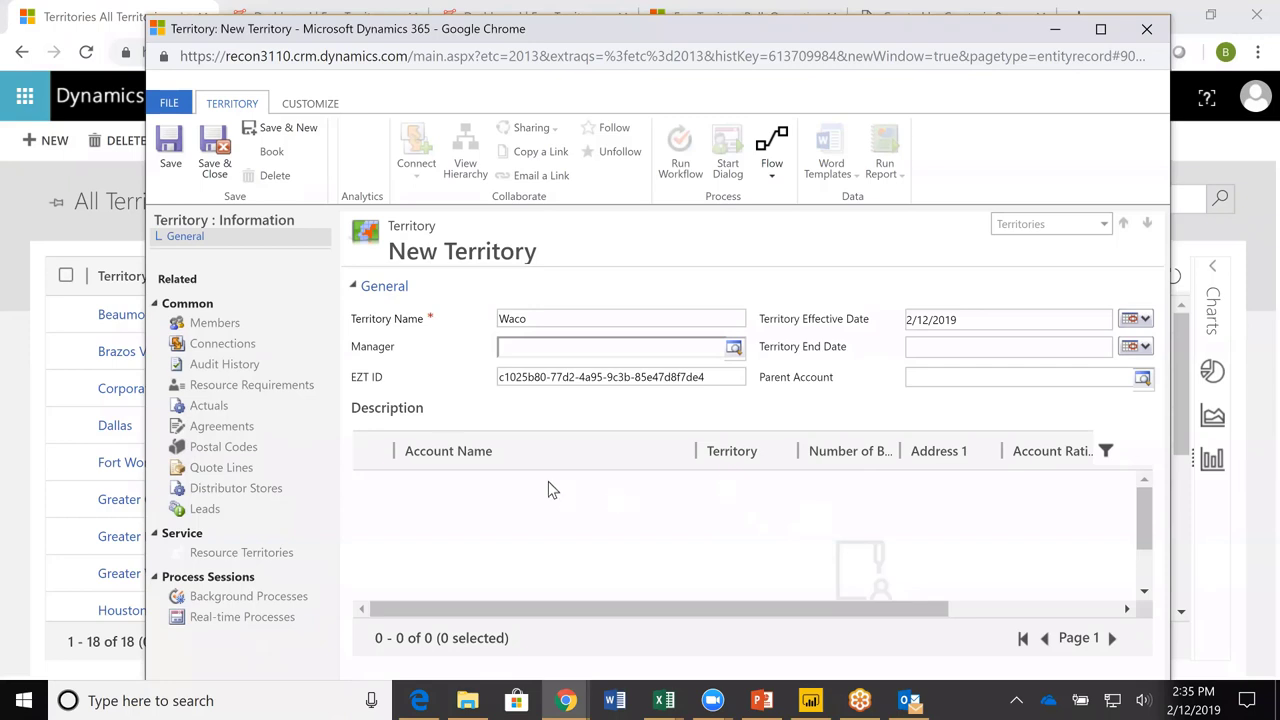
click(219, 160)
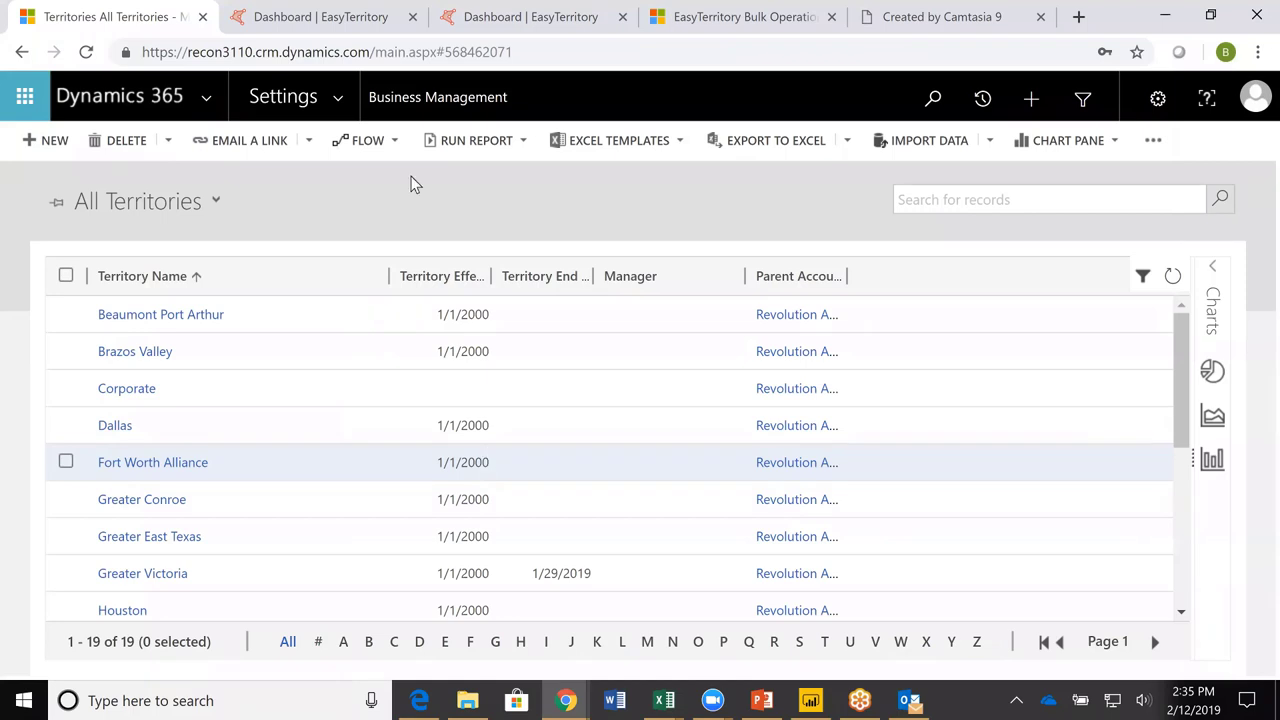
Open the EasyTerritory :: Align Territories workflow from the Processes list under Settings.
click(338, 106)
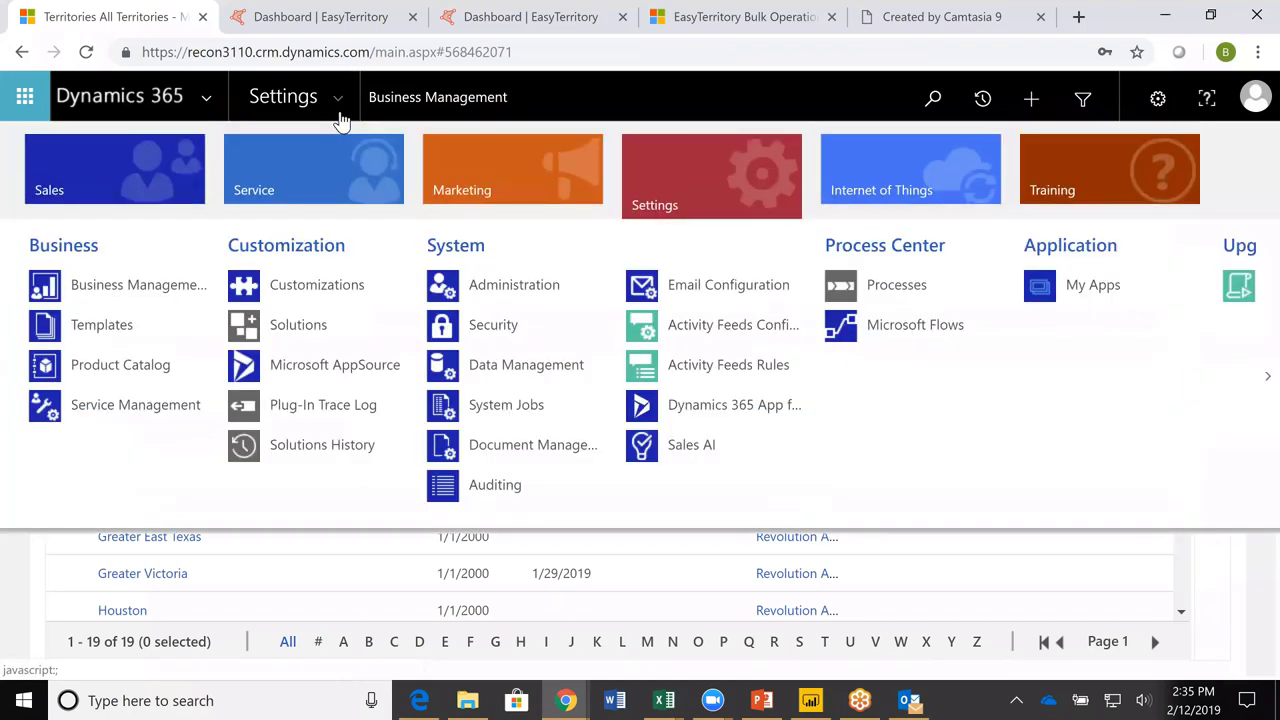
click(1262, 381)
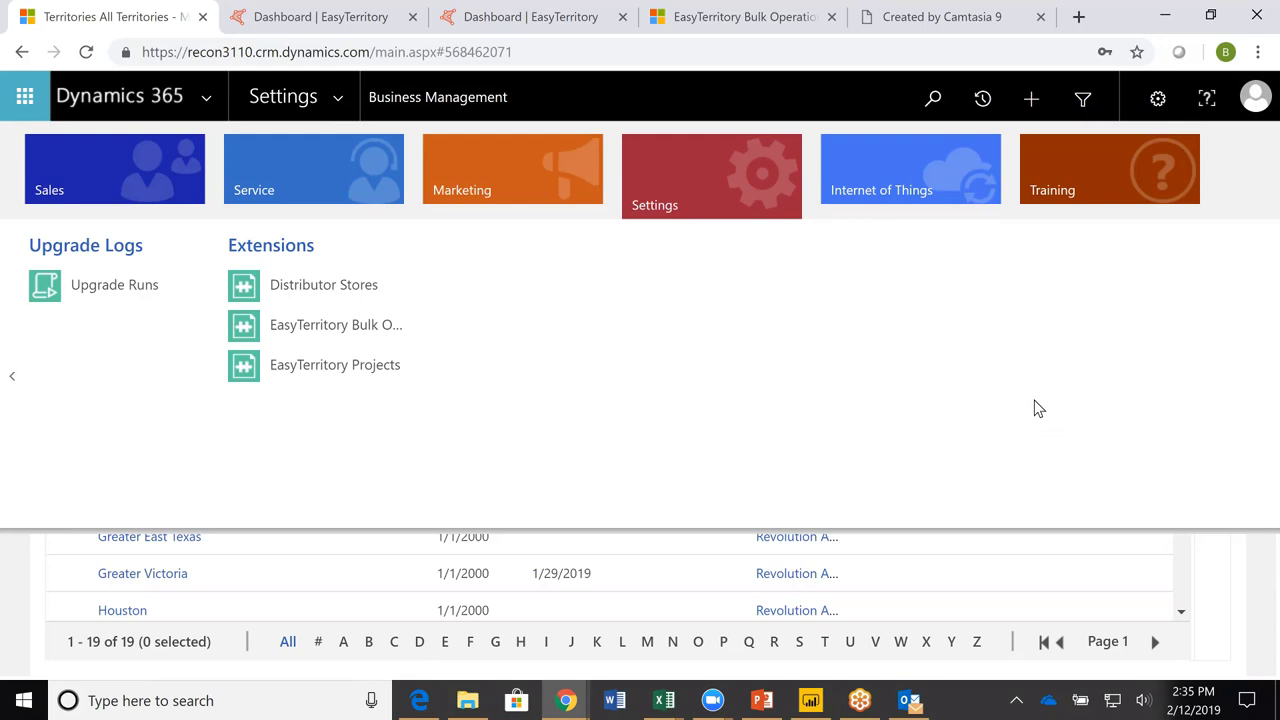
click(691, 183)
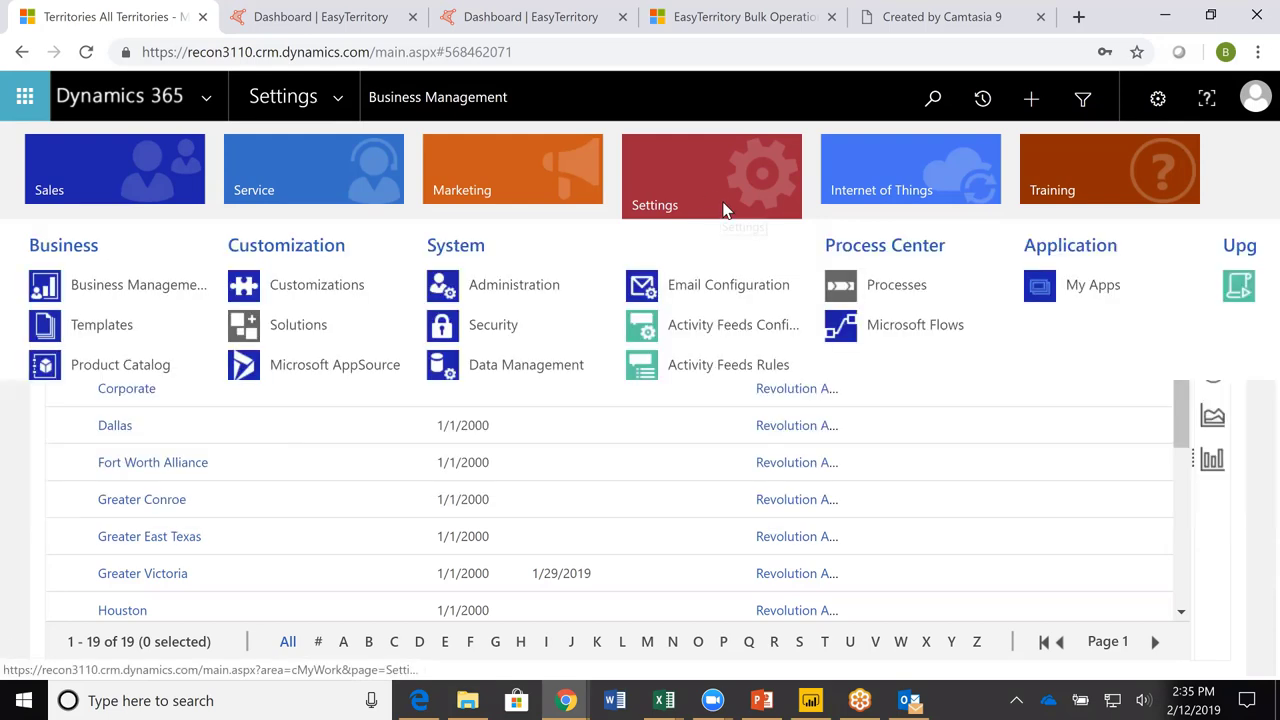
click(933, 292)
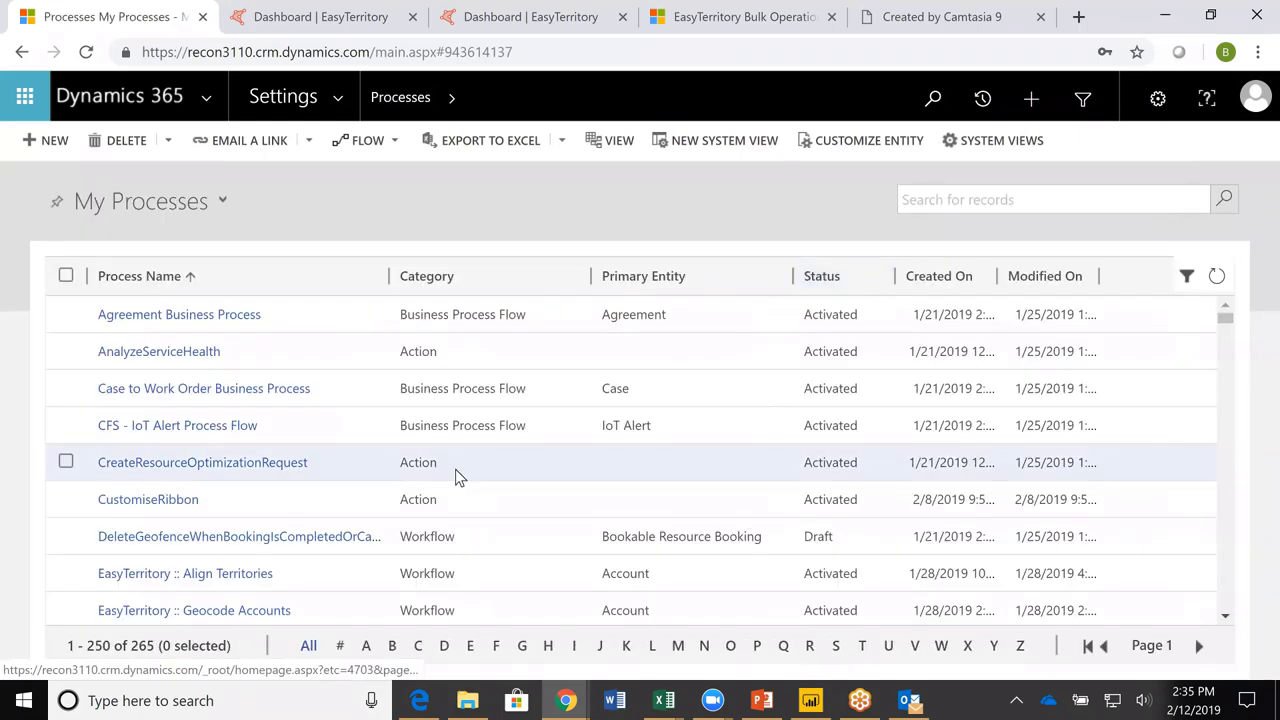
scroll(366, 523, down, 1)
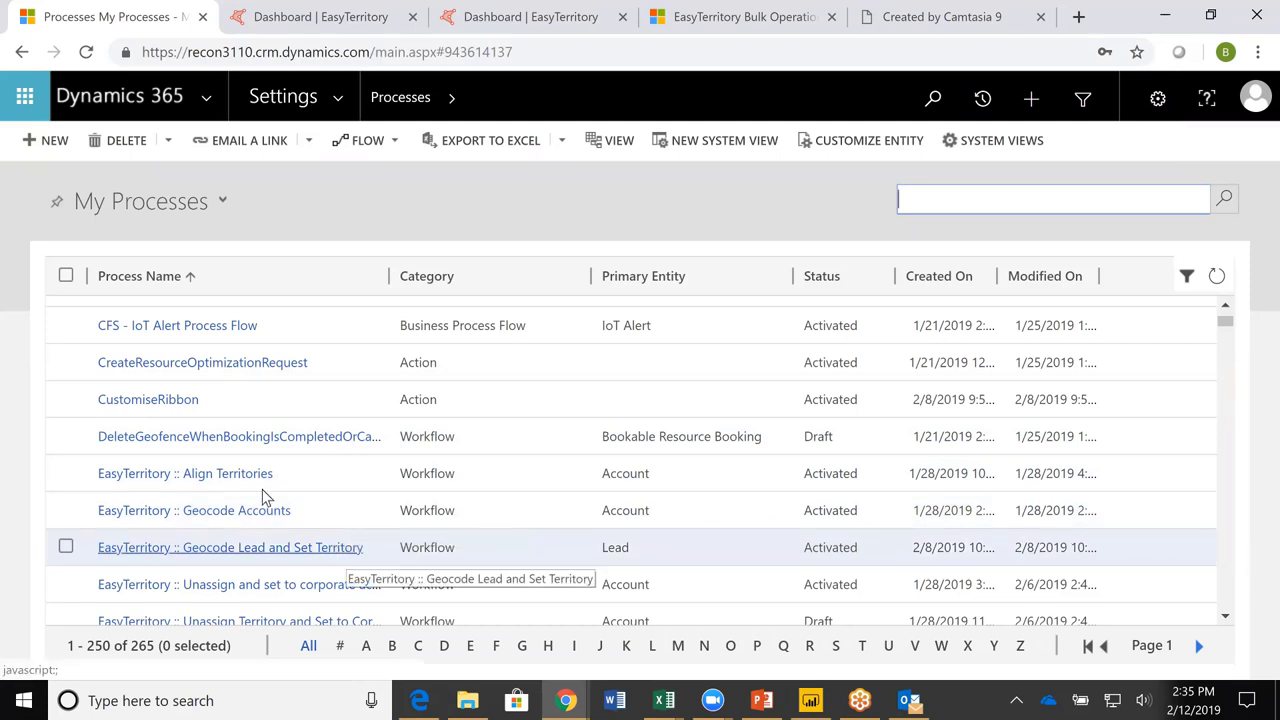
double_click(682, 407)
click(1201, 17)
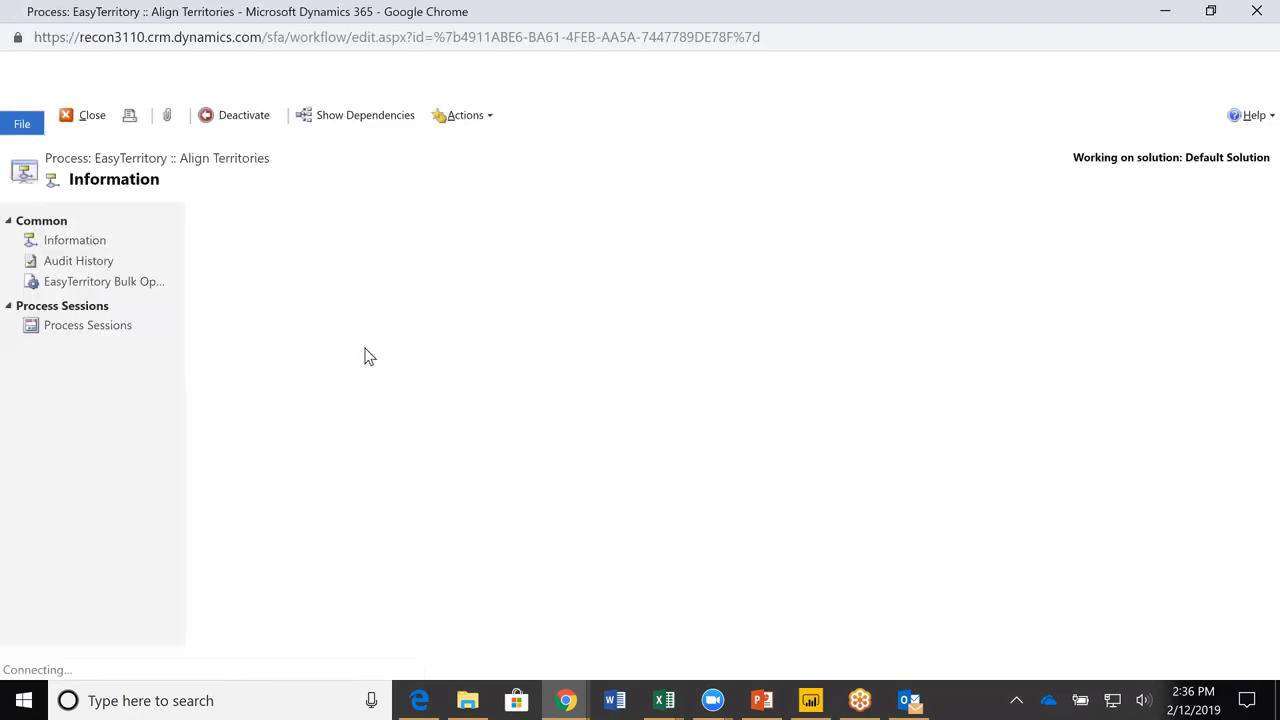
Examine the input properties of the workflow's Territory Lookup step, then return to the processes list.
scroll(471, 531, down, 2)
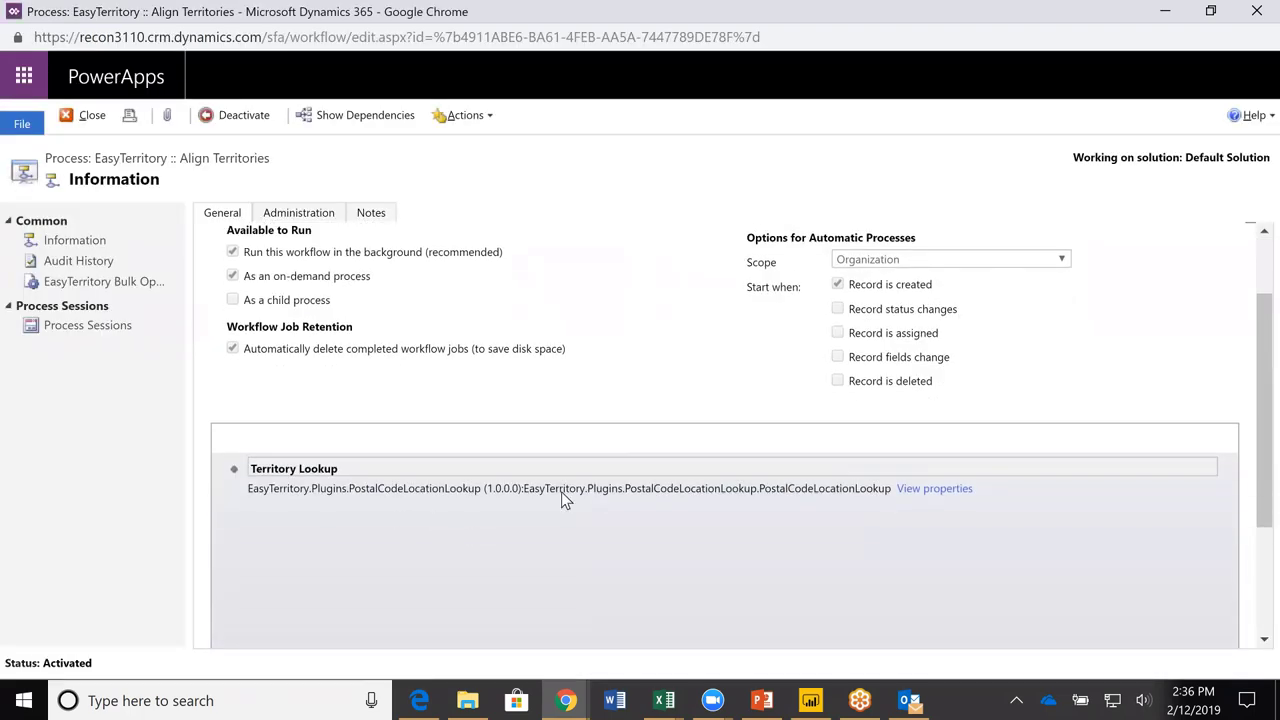
click(911, 490)
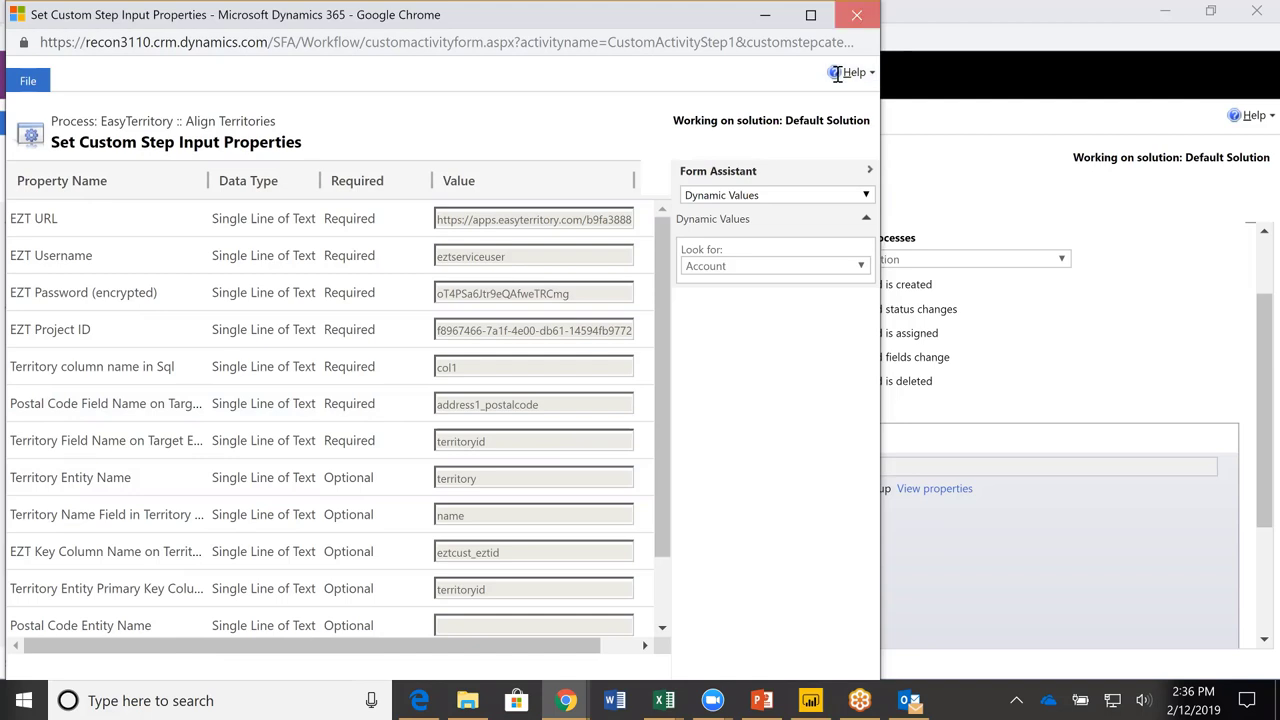
click(1080, 428)
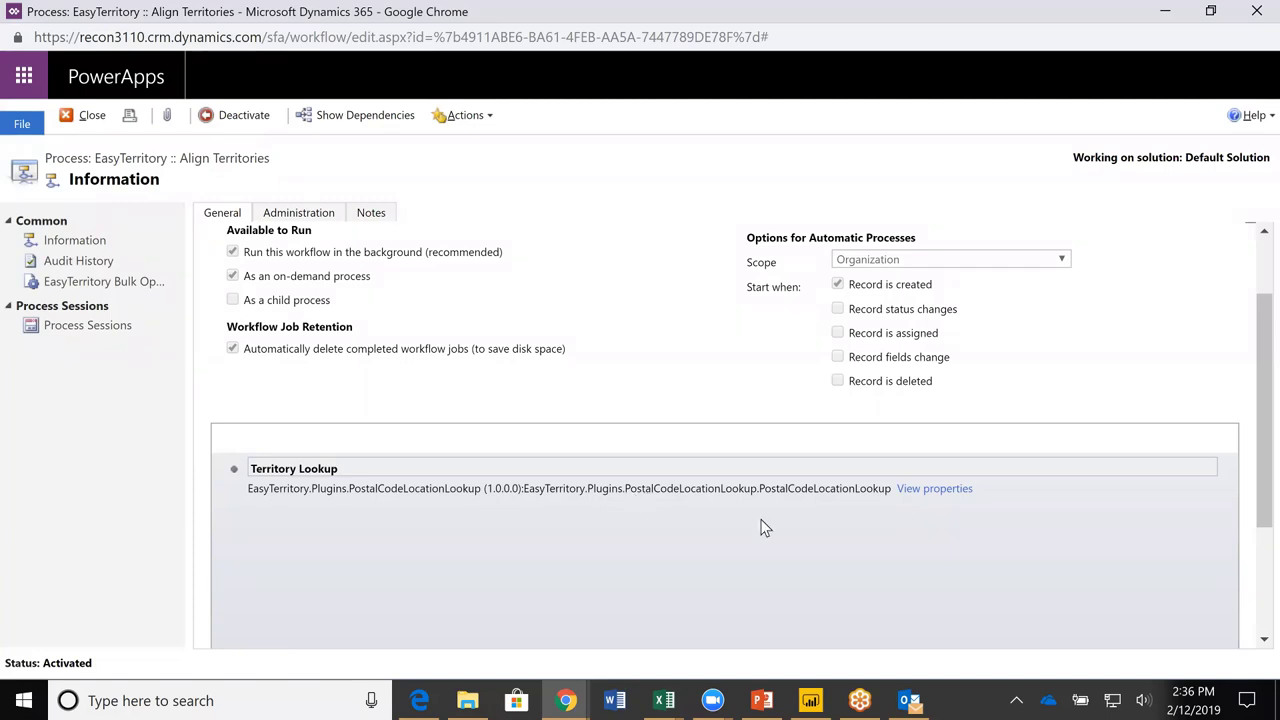
click(1166, 26)
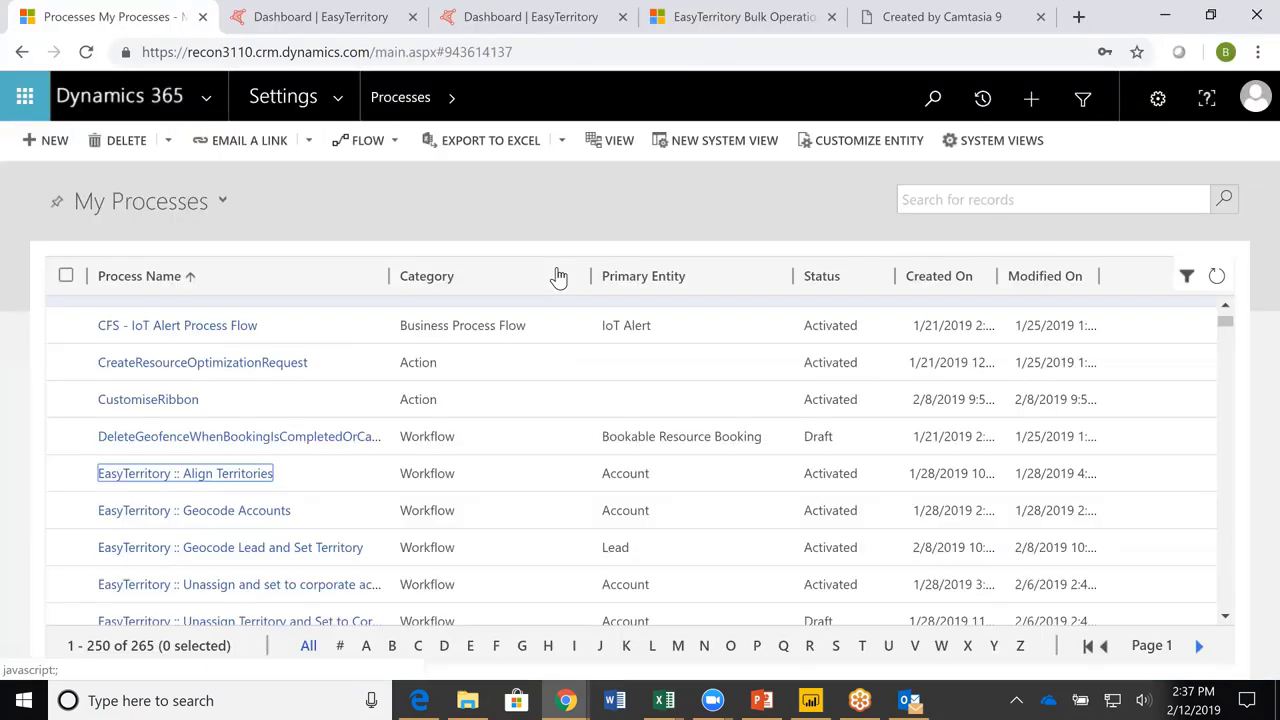
Open the Realign To New Territory record in EasyTerritory Bulk Operations under Settings.
click(343, 100)
click(1258, 384)
click(346, 330)
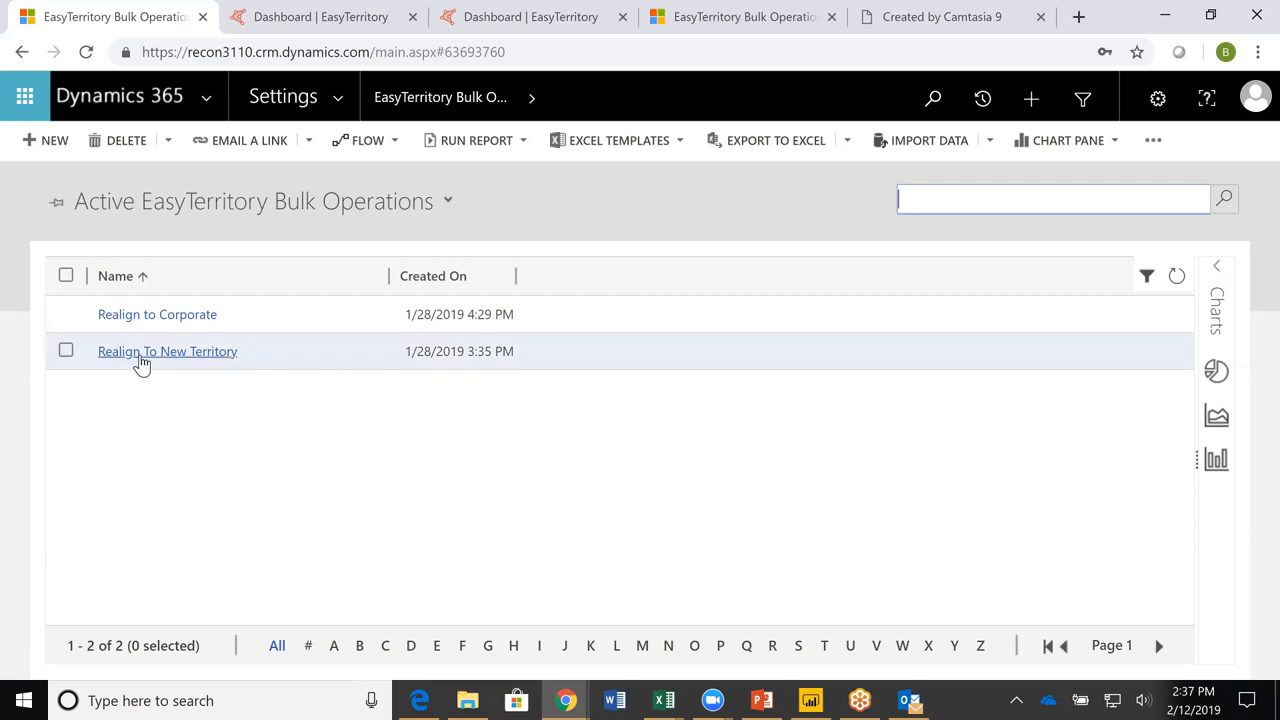
click(205, 362)
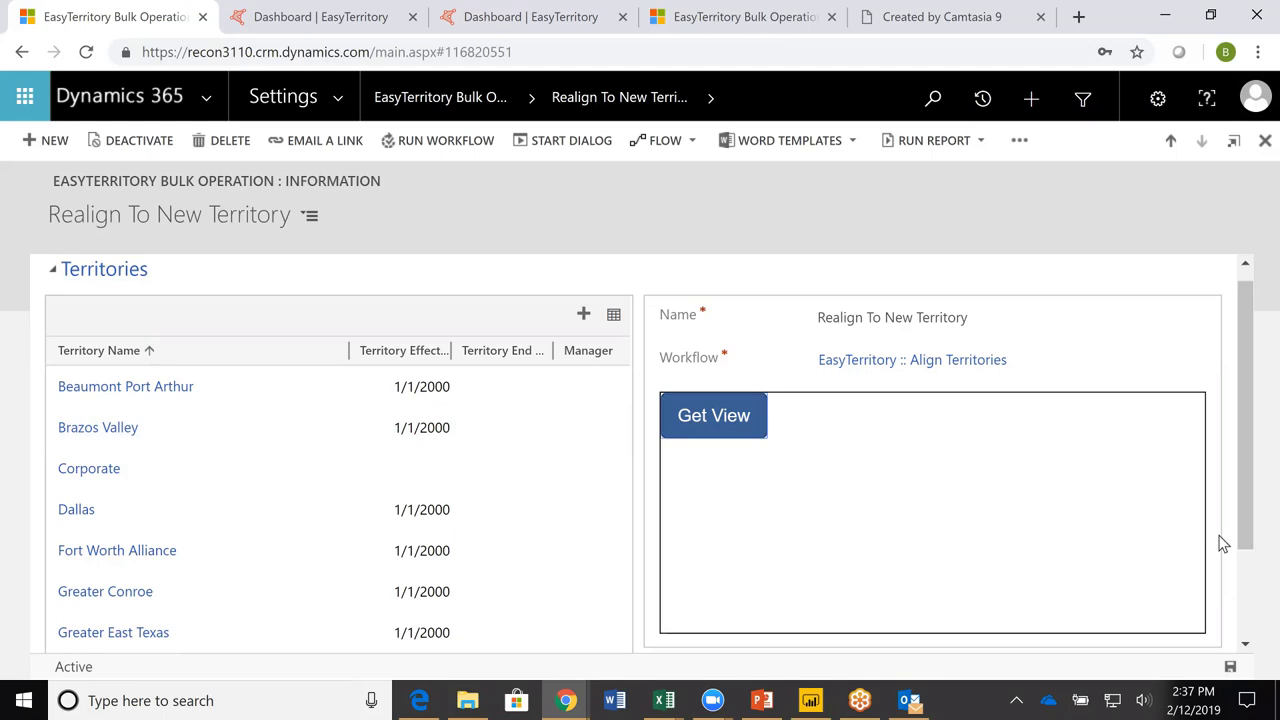
Load the account views, choose Dealer Locations - Revolution Auto Parts Corporate, and bulk execute the Align Territories workflow on it.
scroll(1200, 520, down, 3)
scroll(1194, 586, down, 7)
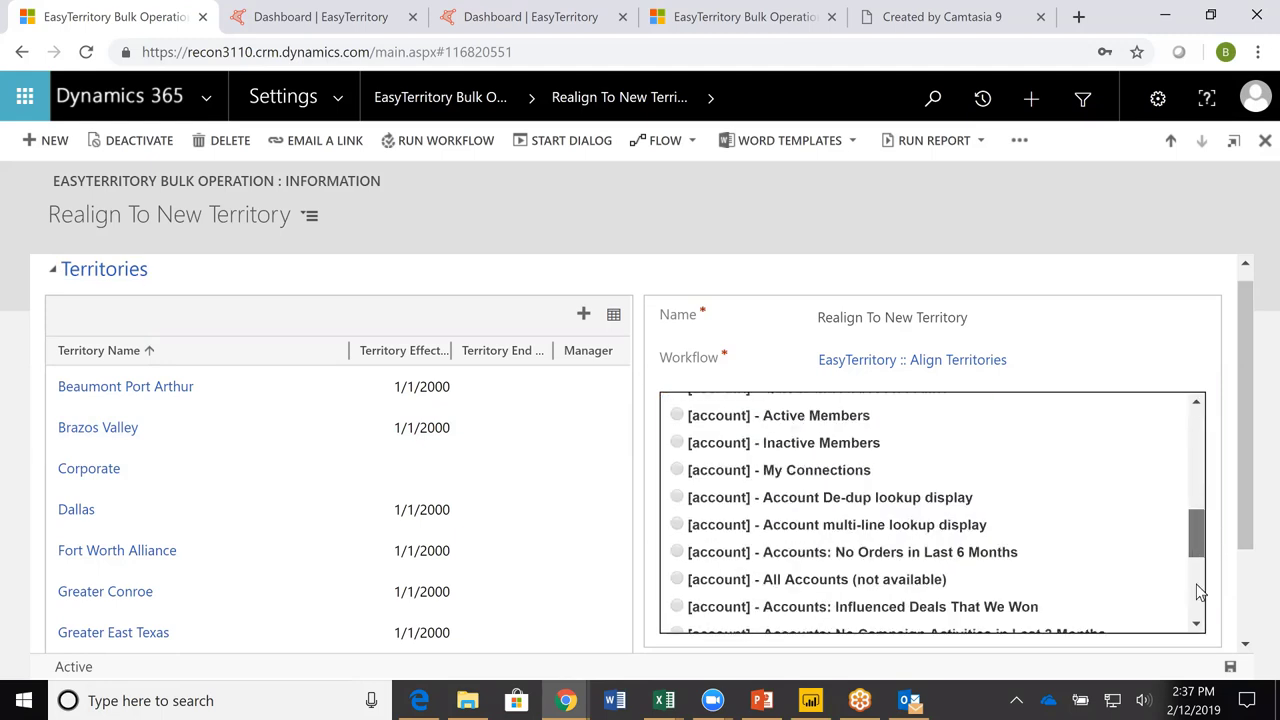
click(677, 487)
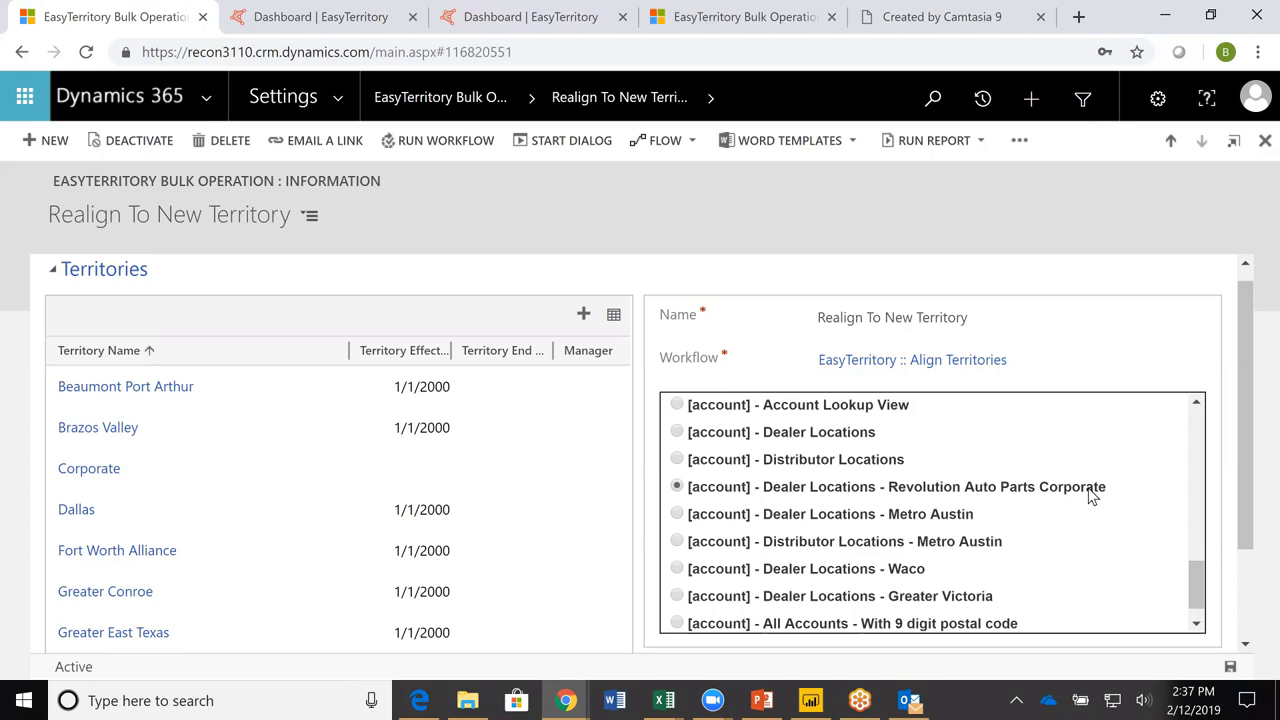
drag(1198, 593, 1208, 414)
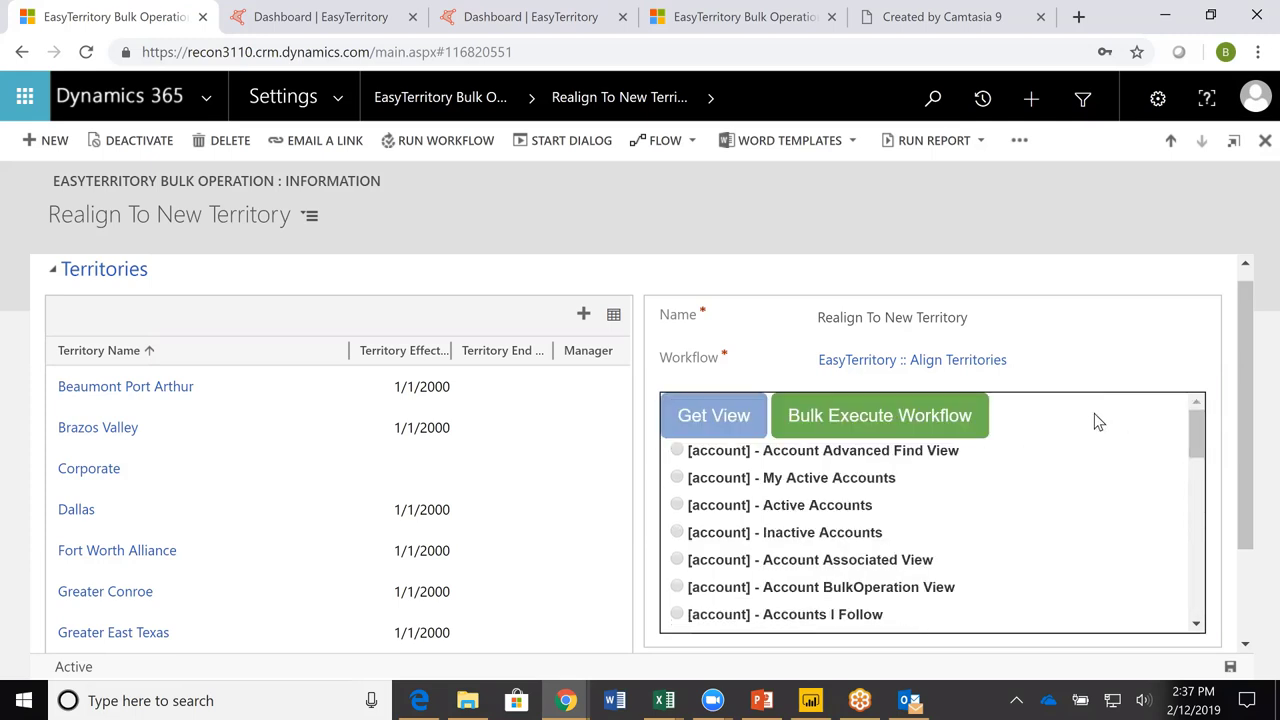
click(940, 418)
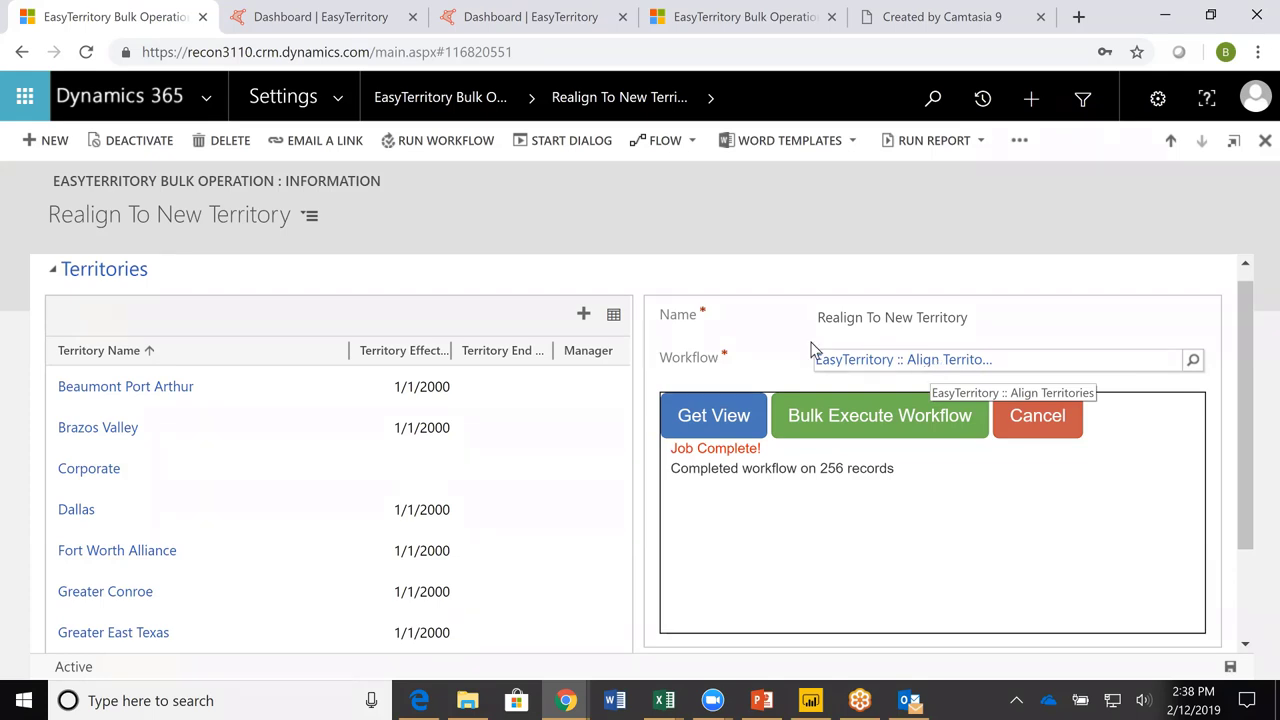
Find Waco in the bulk operation's territory list, examine the accounts assigned to it, and close its record.
scroll(557, 415, down, 2)
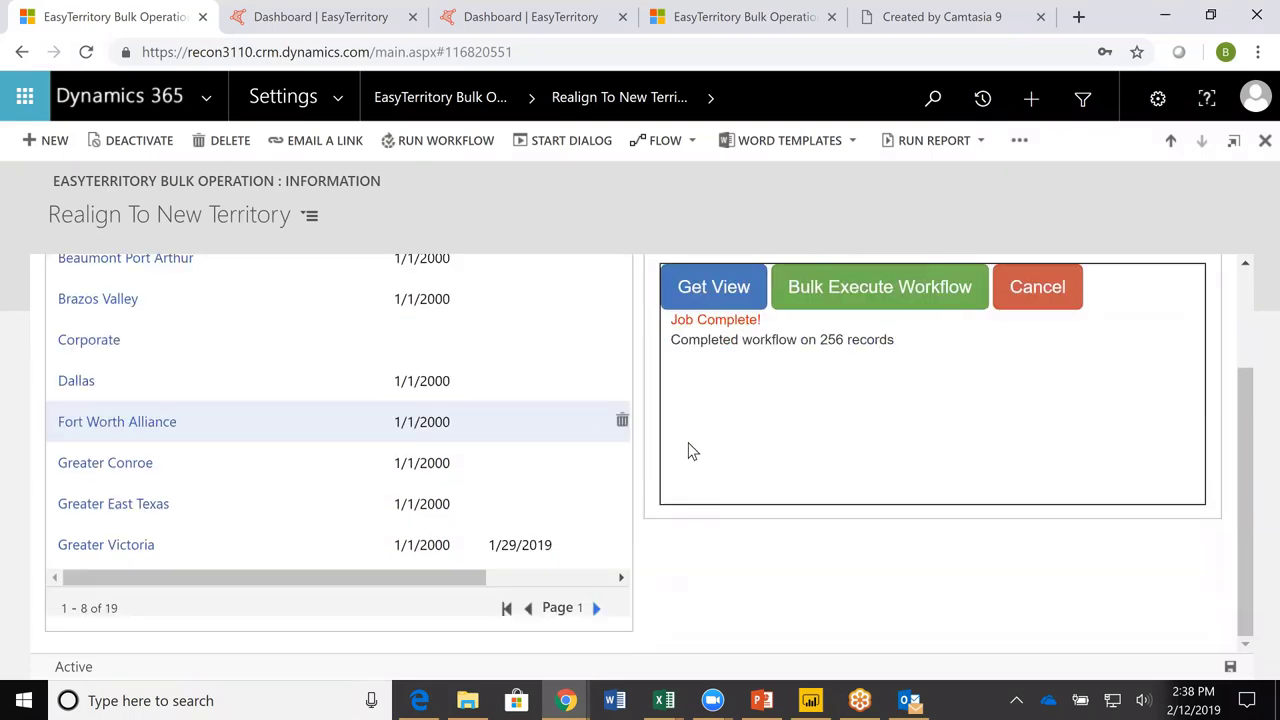
click(599, 608)
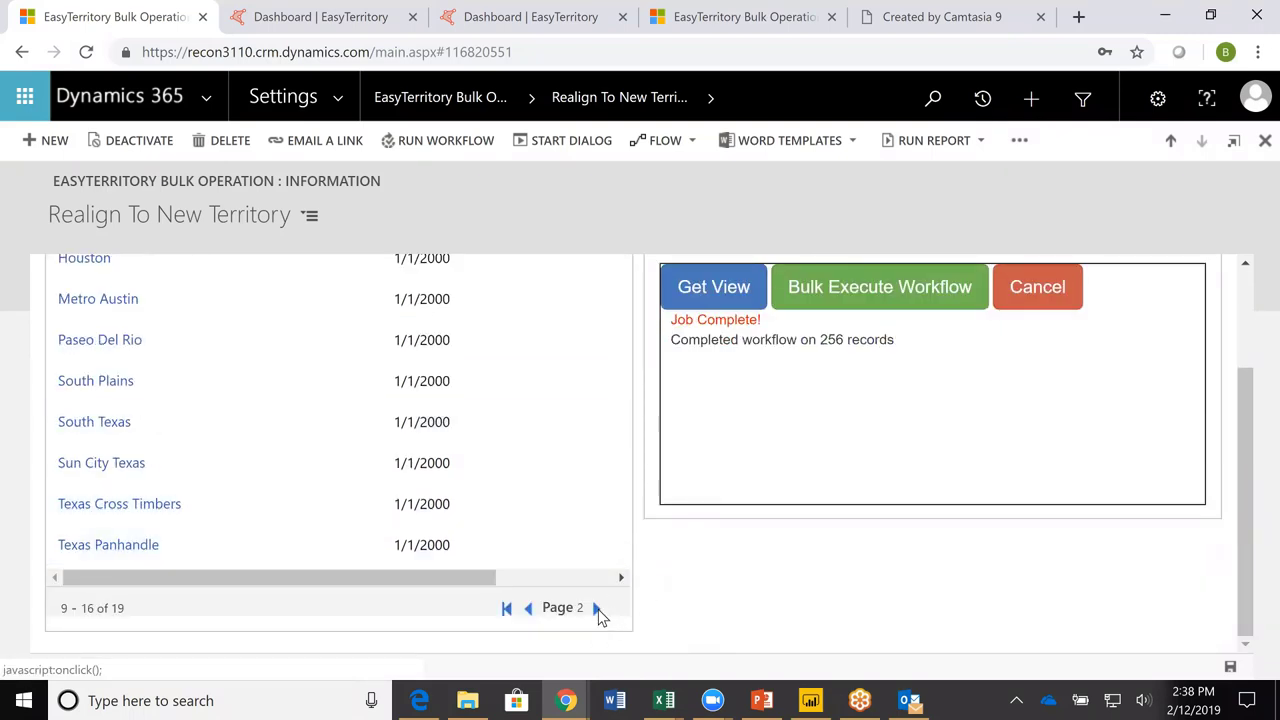
click(598, 609)
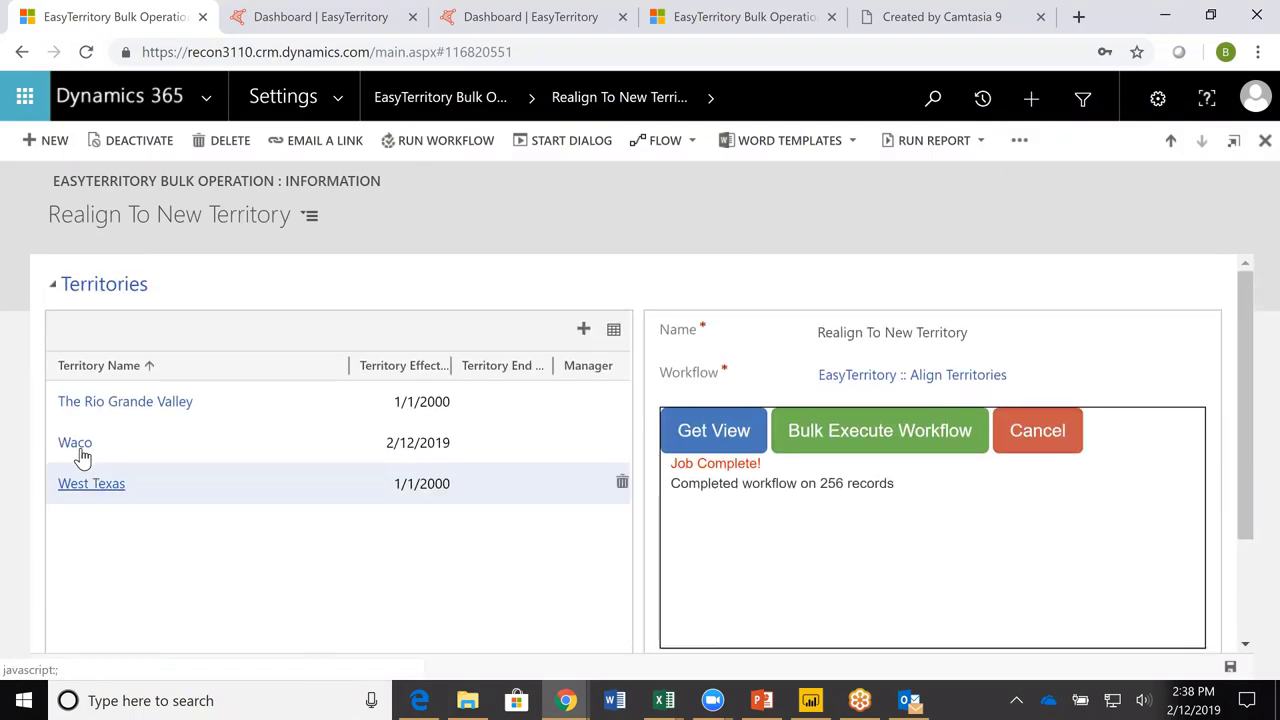
click(76, 443)
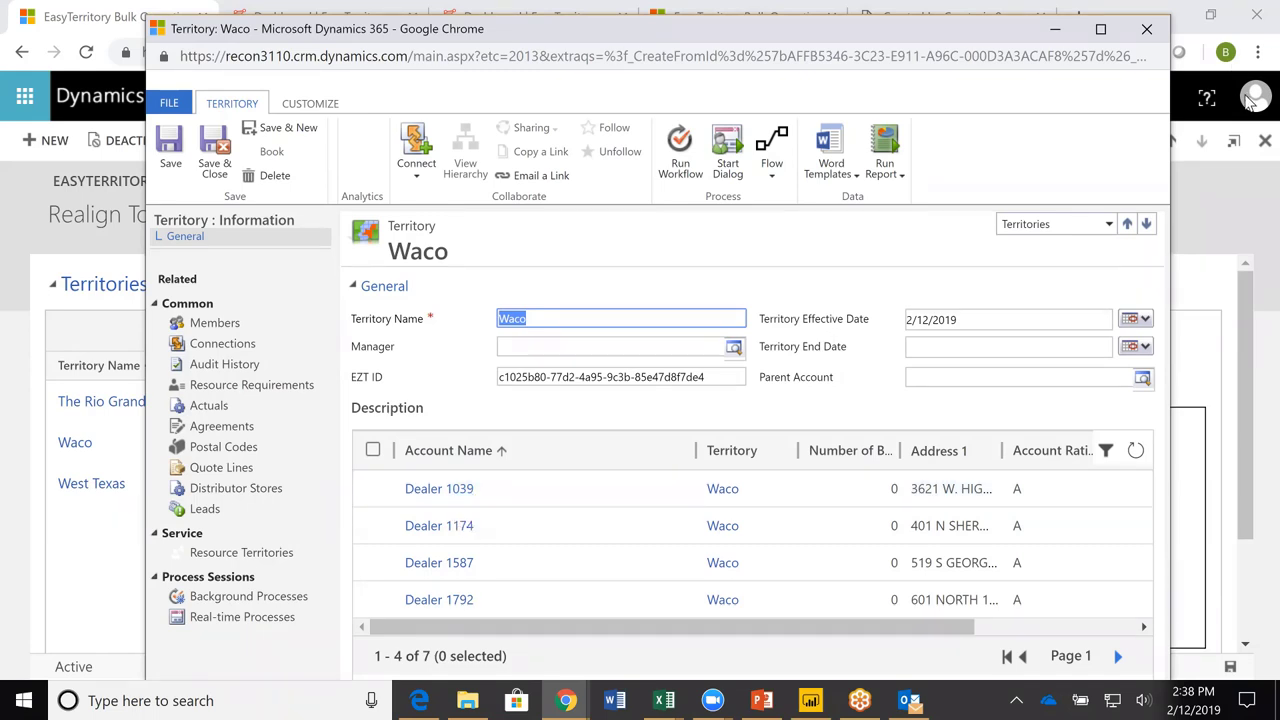
click(1152, 31)
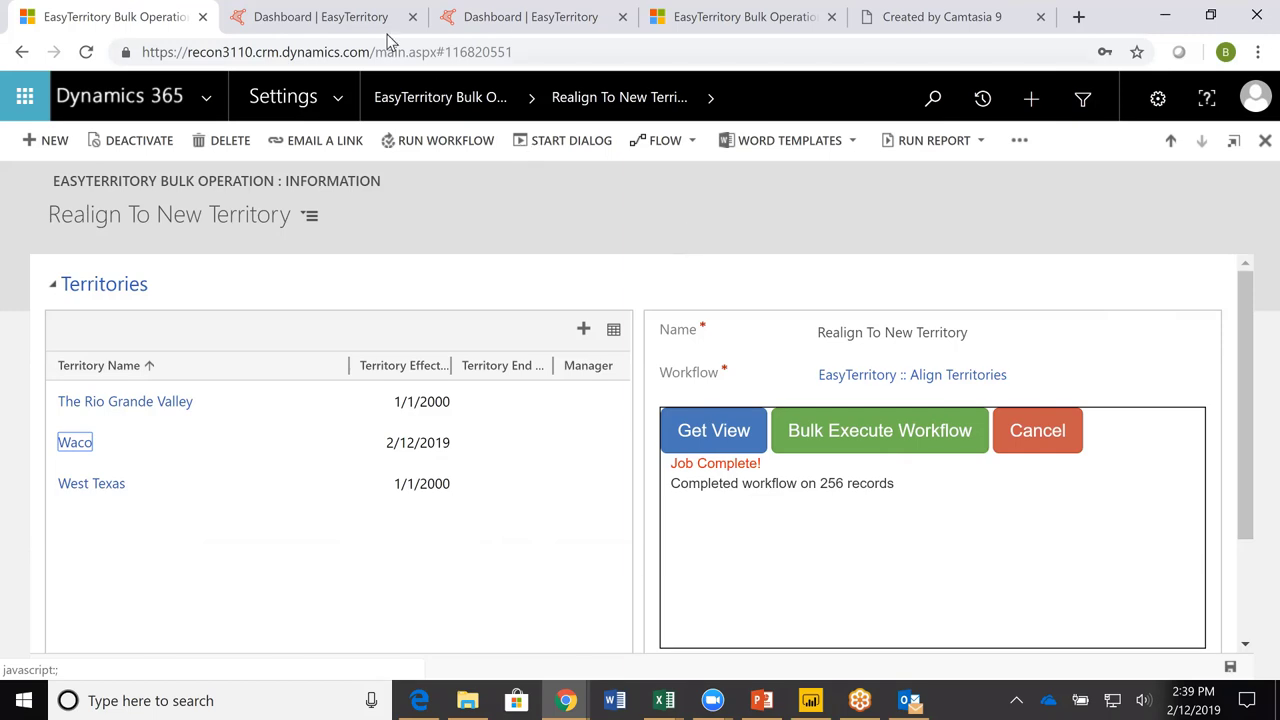
Switch to the EasyTerritory dashboard, look through the available catalog layers, and leave the catalog without changing the map.
click(320, 17)
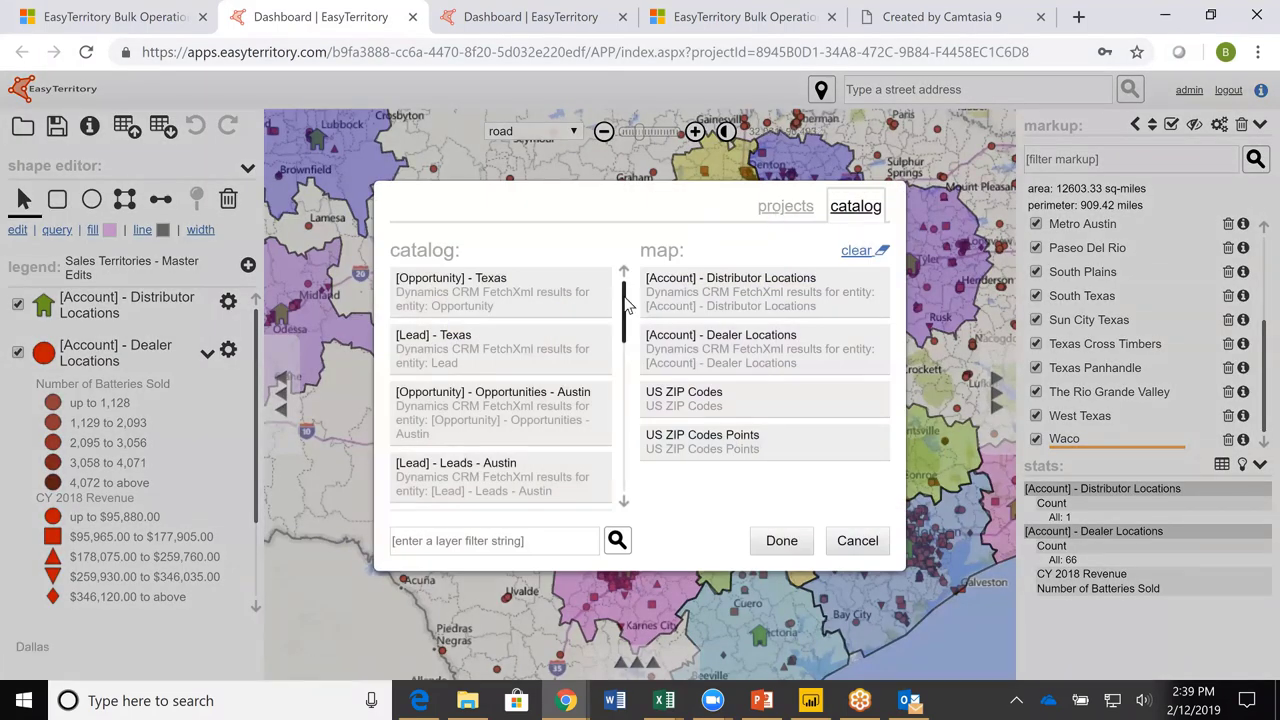
drag(626, 305, 640, 428)
scroll(640, 428, down, 3)
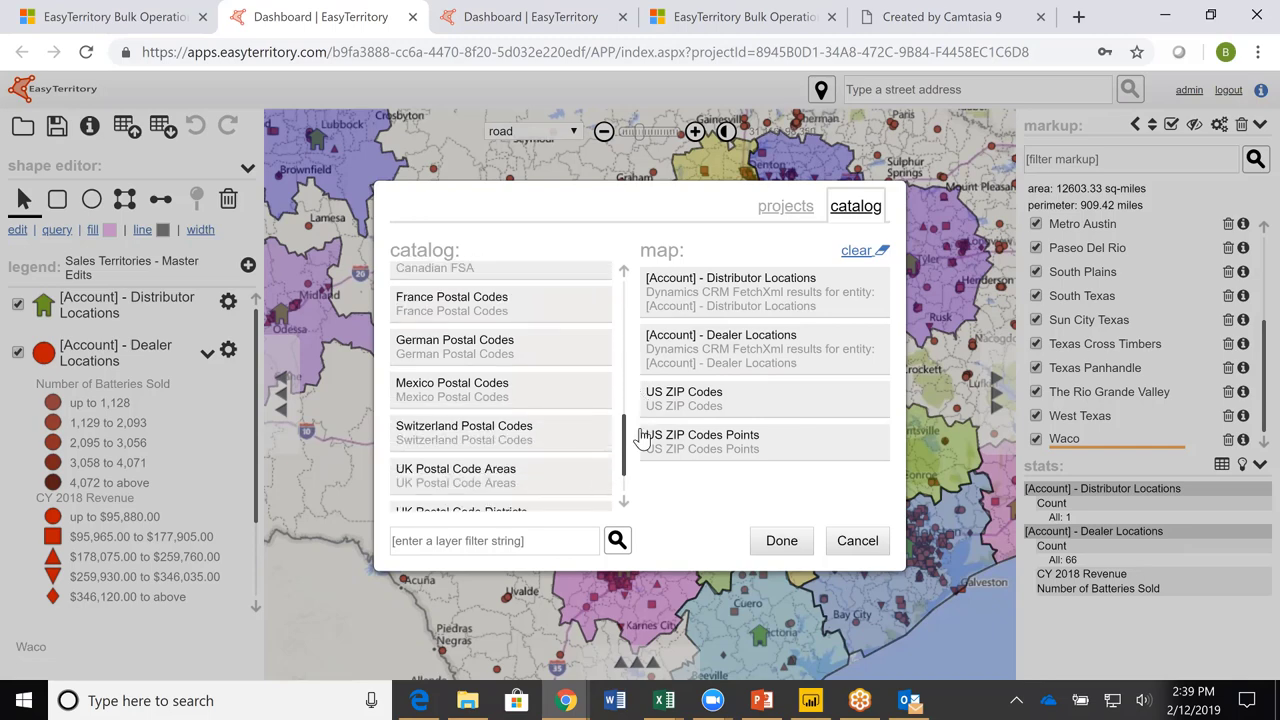
scroll(626, 510, down, 1)
scroll(634, 366, up, 5)
scroll(636, 366, up, 2)
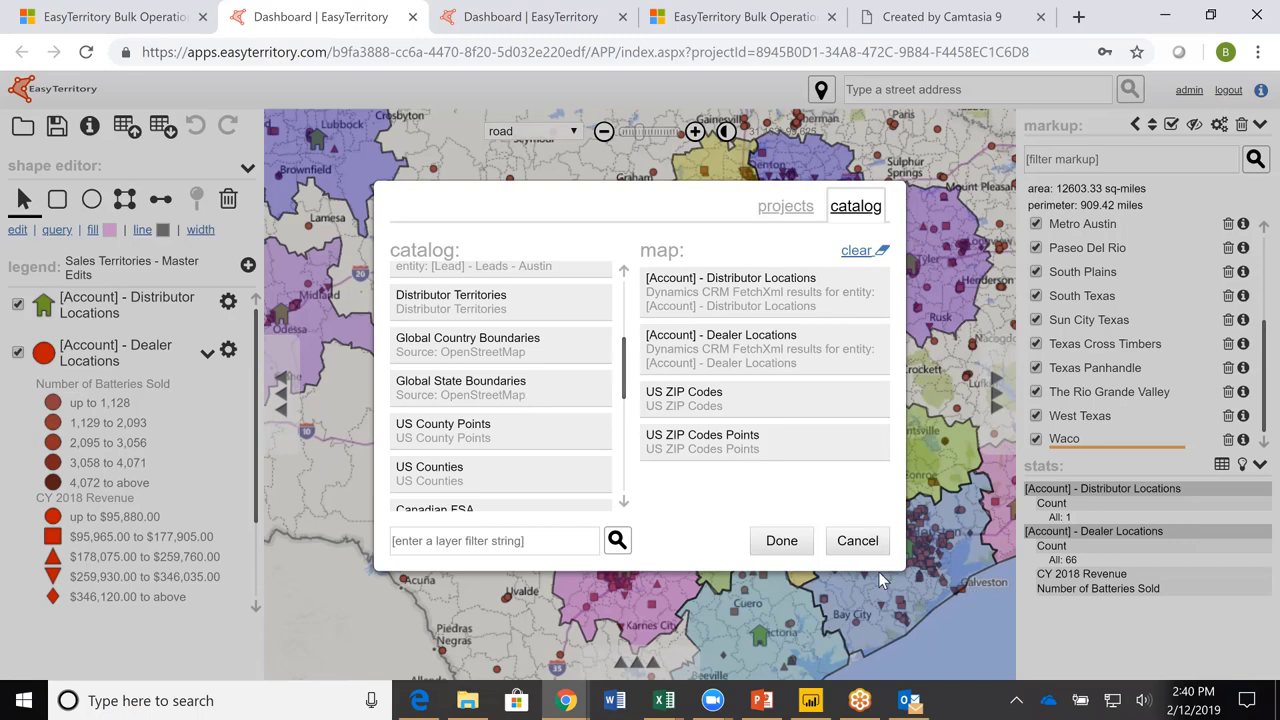
click(857, 541)
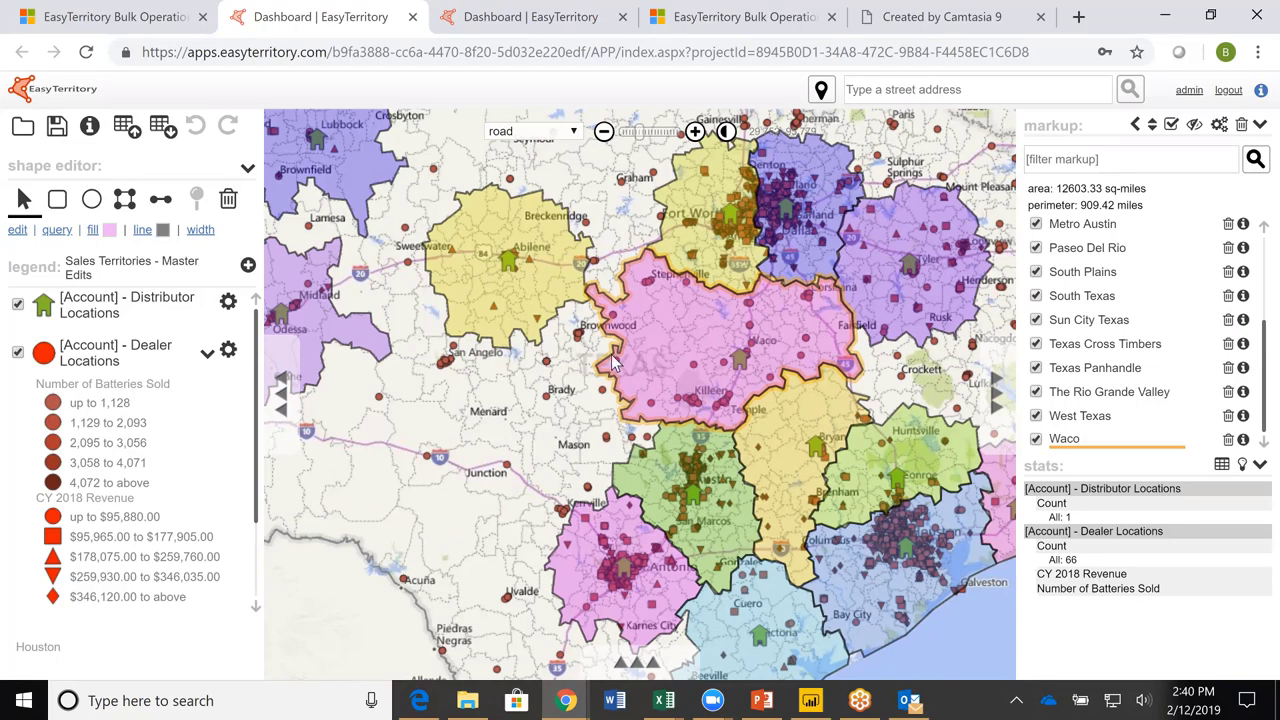
Draw a freehand polygon of about 916 sq-miles around Brownwood, along the western edge of the Waco territory.
scroll(614, 362, up, 1)
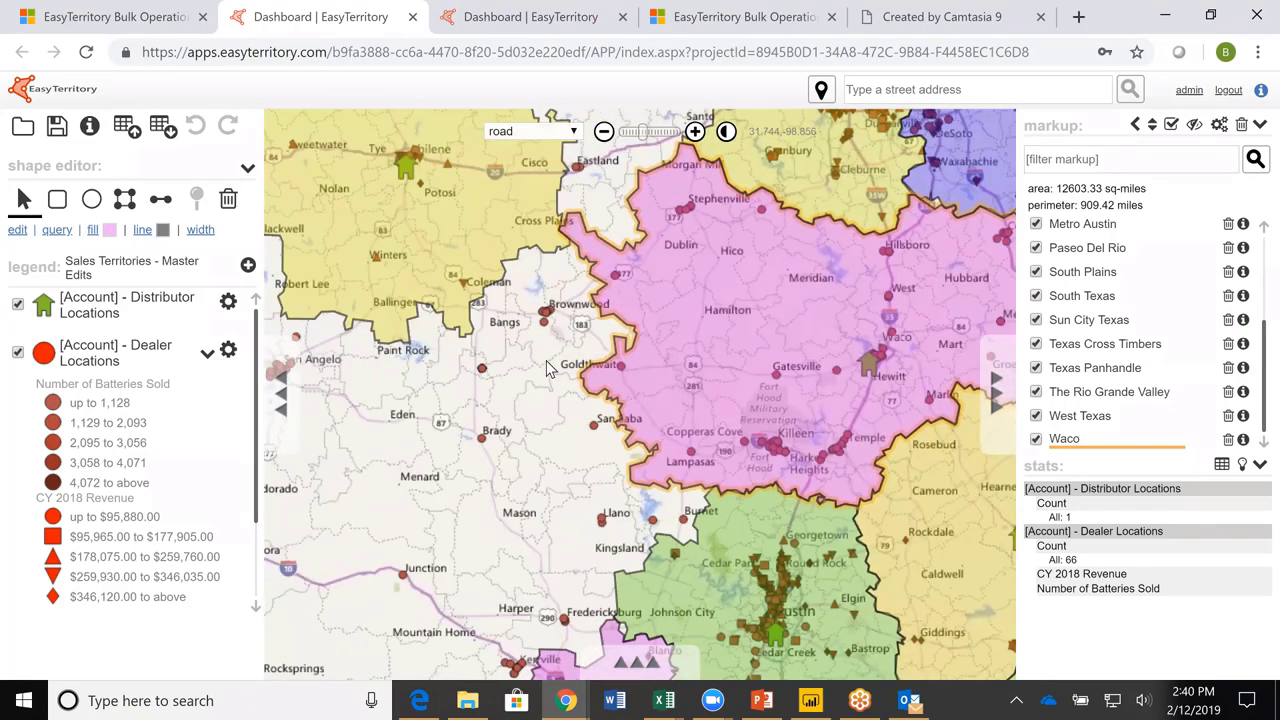
click(126, 201)
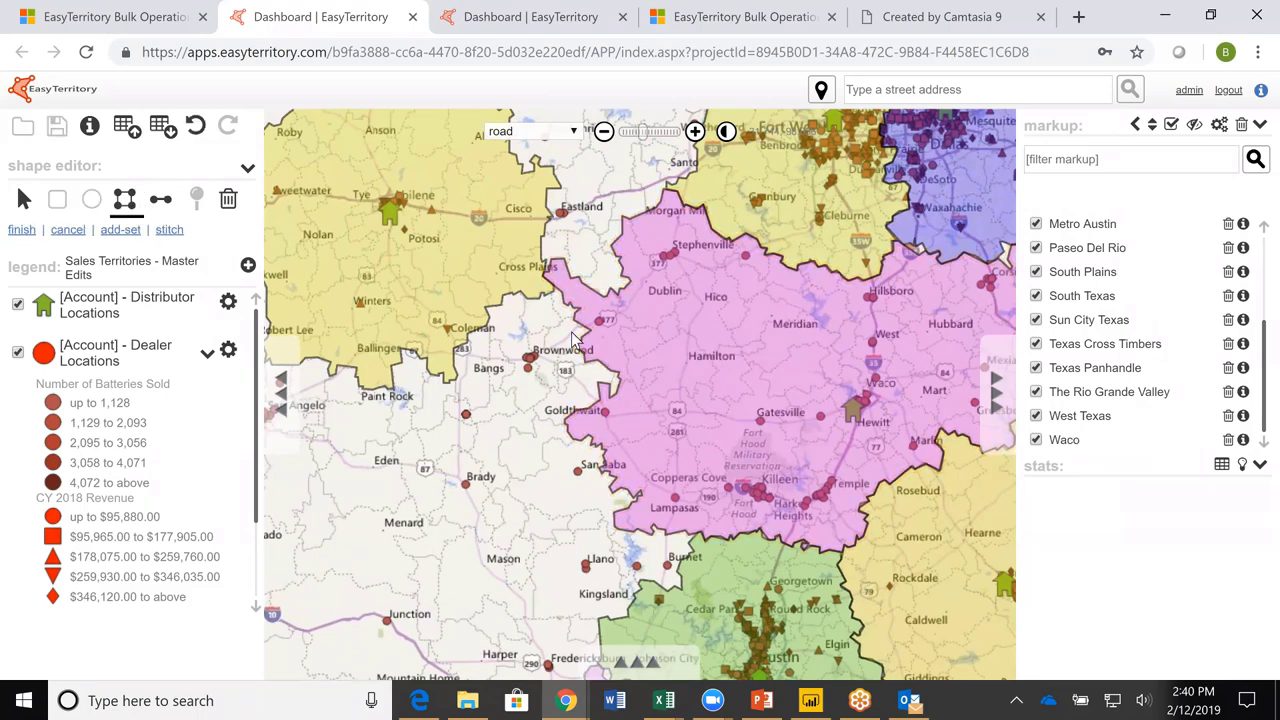
mouse_move(575, 340)
mouse_down()
mouse_move(510, 452)
mouse_move(540, 318)
mouse_move(575, 345)
mouse_up()
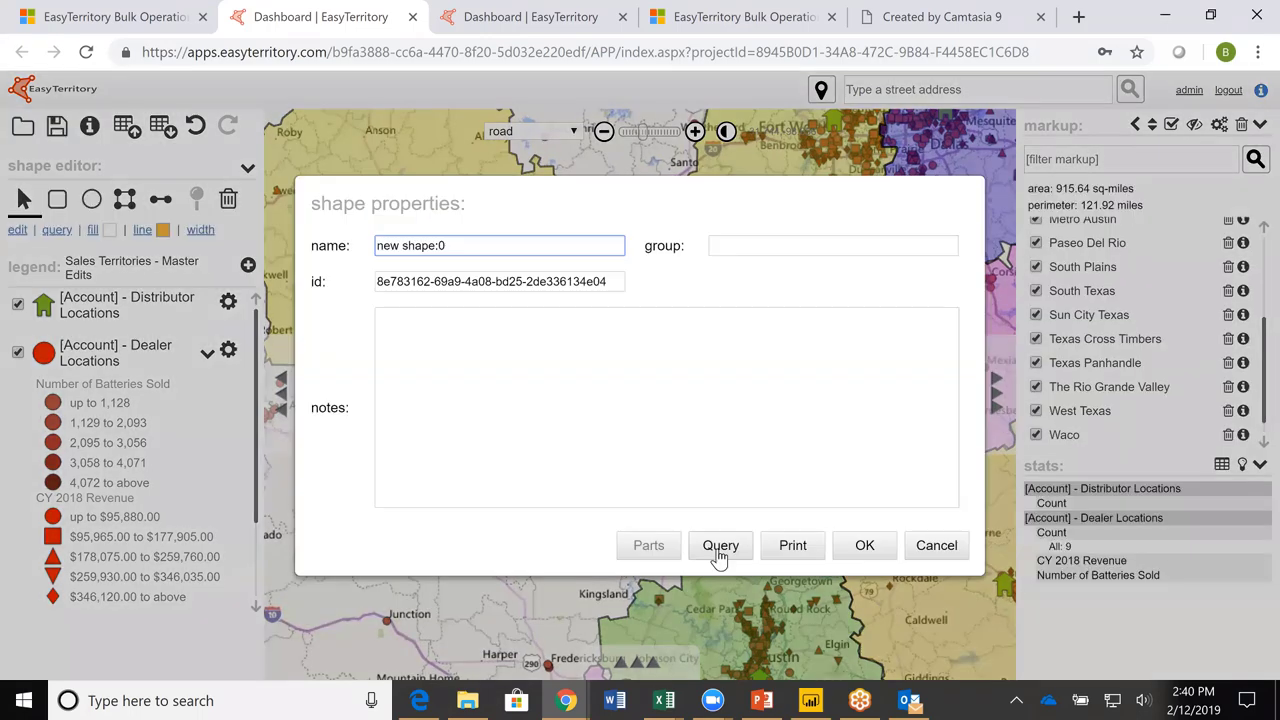
Query the US ZIP Codes layer with the polygon drawn around Brownwood.
click(722, 546)
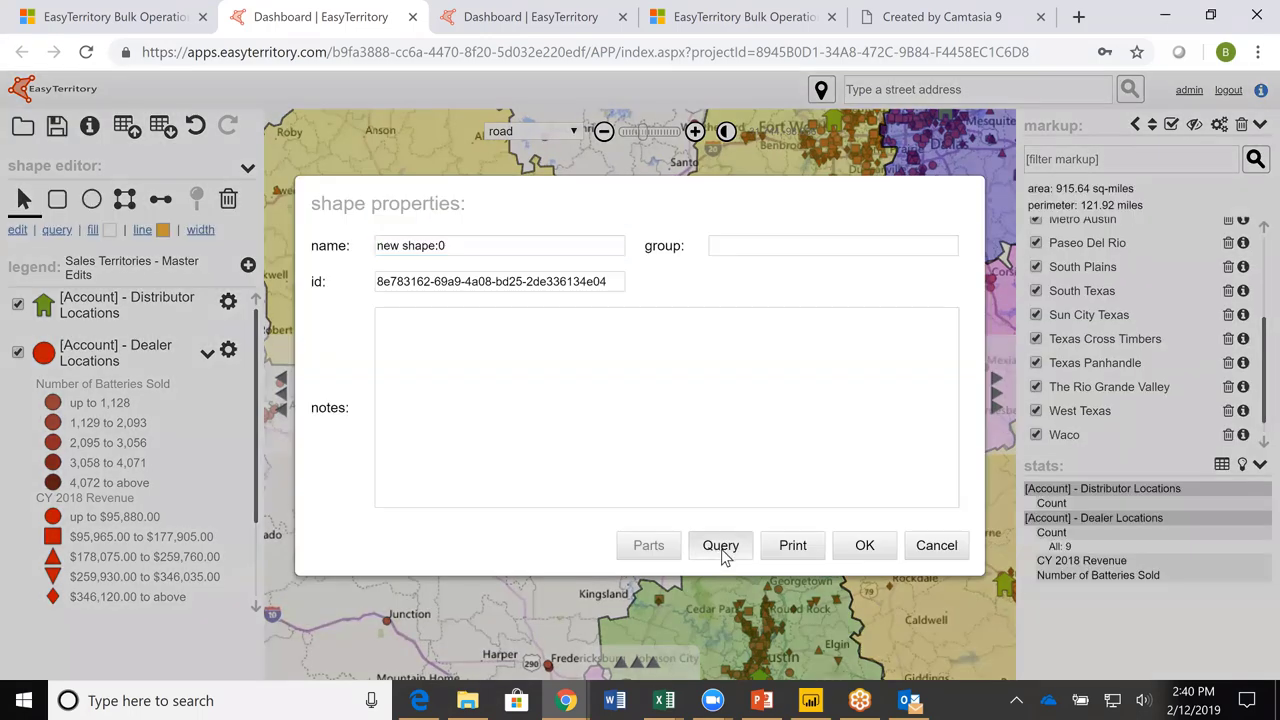
click(708, 355)
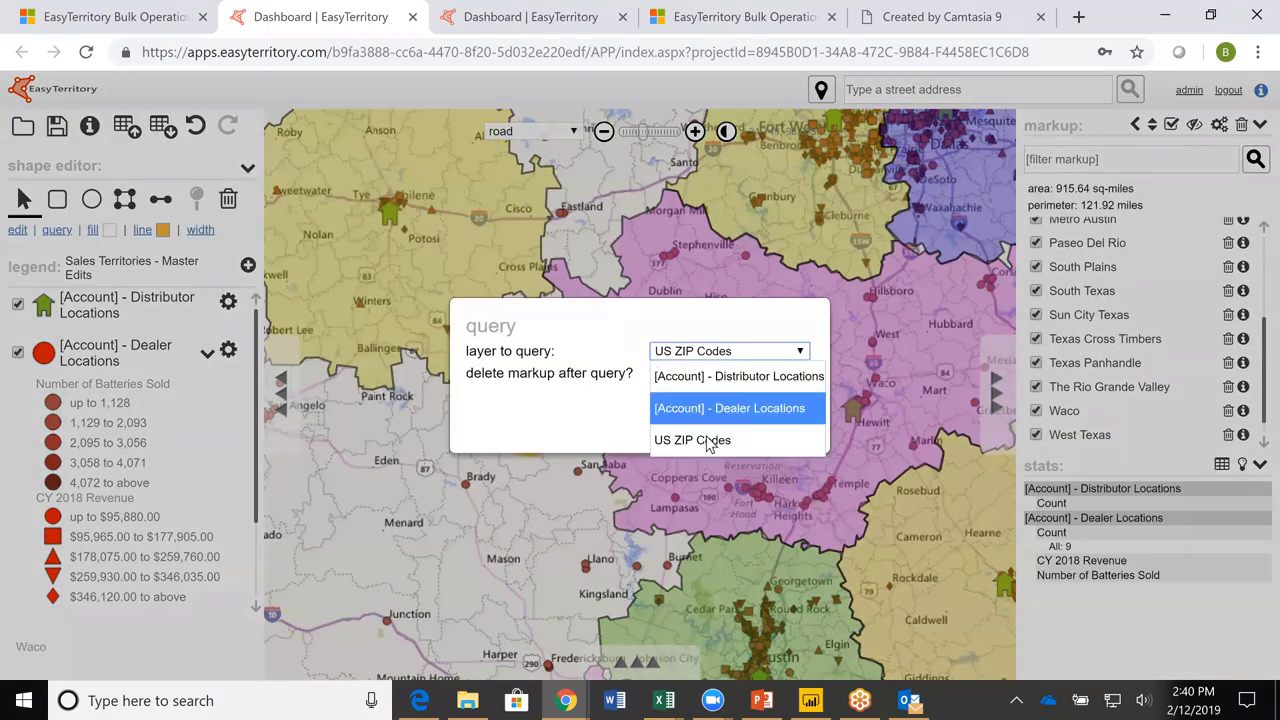
click(702, 436)
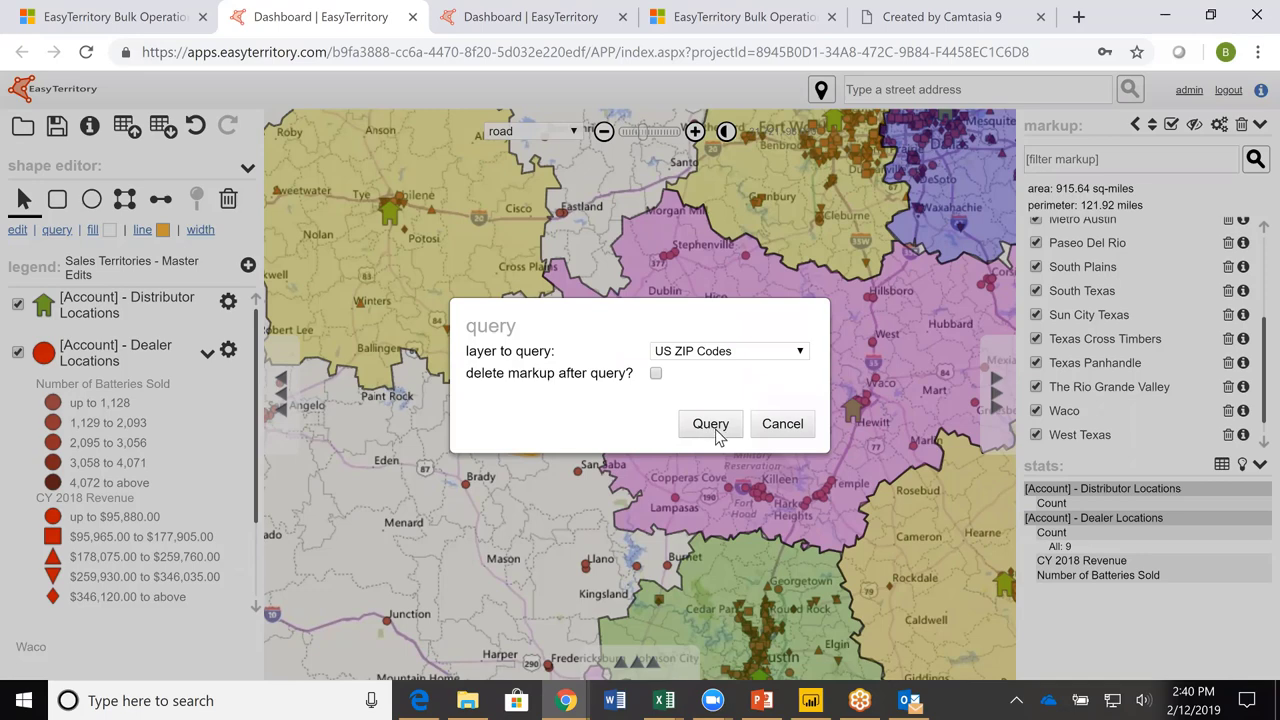
click(714, 430)
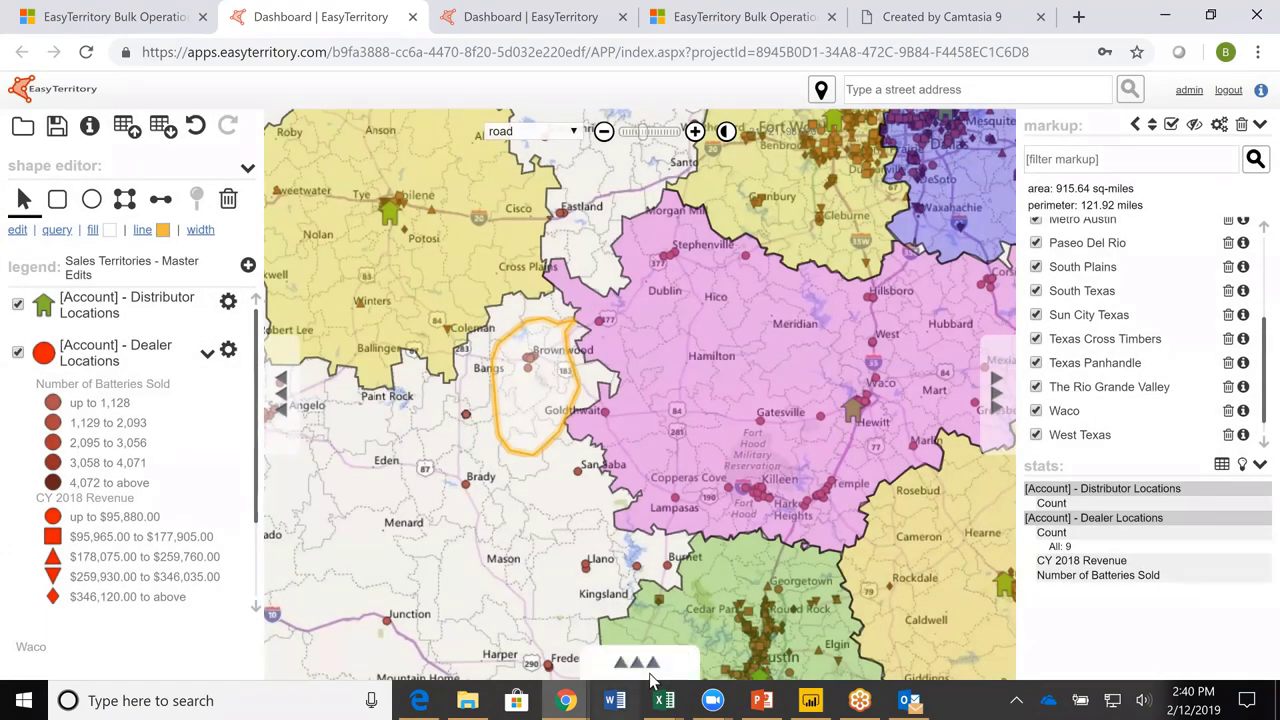
click(57, 229)
click(700, 427)
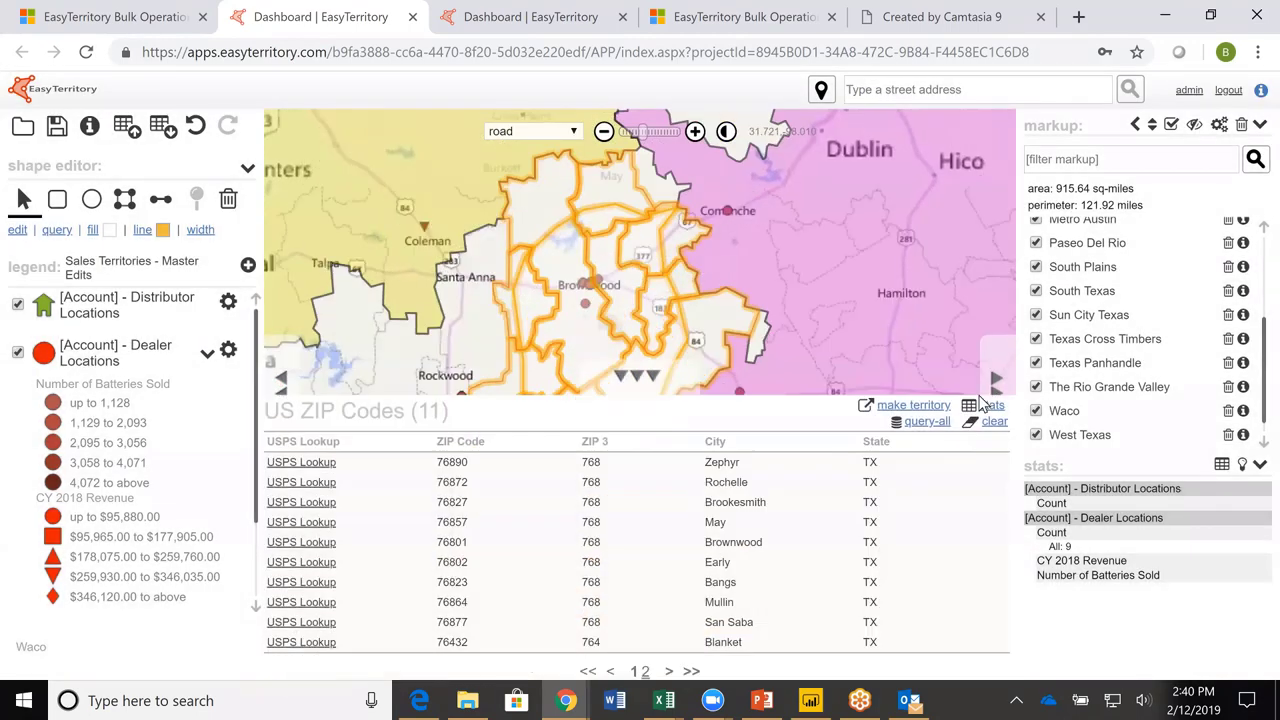
Make a territory from the queried ZIP codes by adding them to the existing Waco territory.
click(897, 410)
click(640, 354)
click(684, 394)
scroll(824, 254, down, 3)
click(700, 351)
click(716, 429)
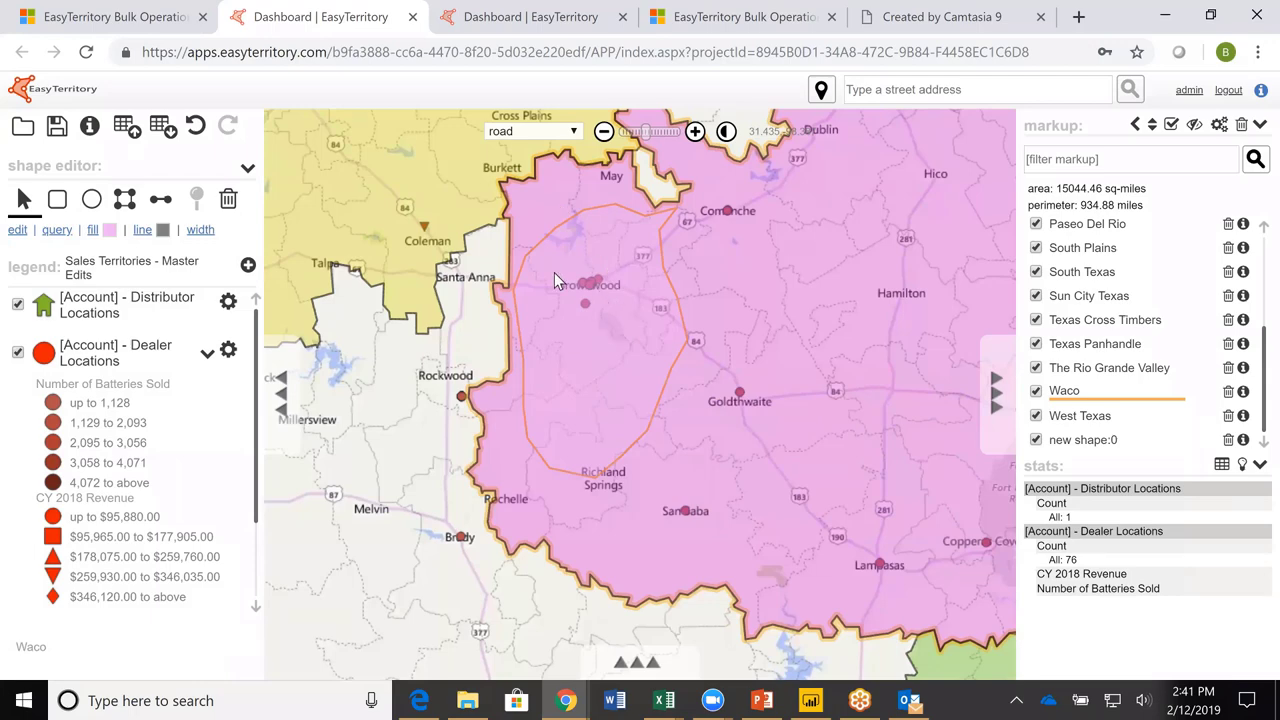
Delete the leftover query polygon and save the project Sales Territories - Master Edits with overwrite and run project plugin enabled.
click(1228, 440)
click(56, 125)
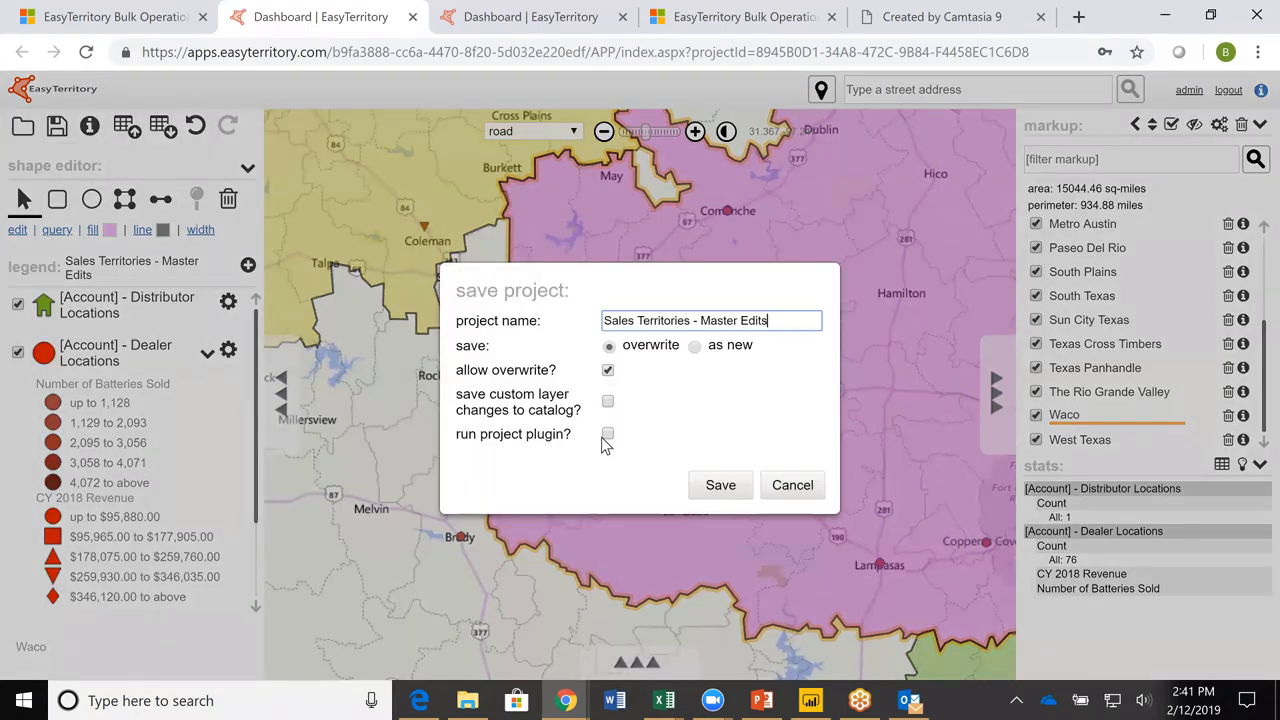
click(609, 434)
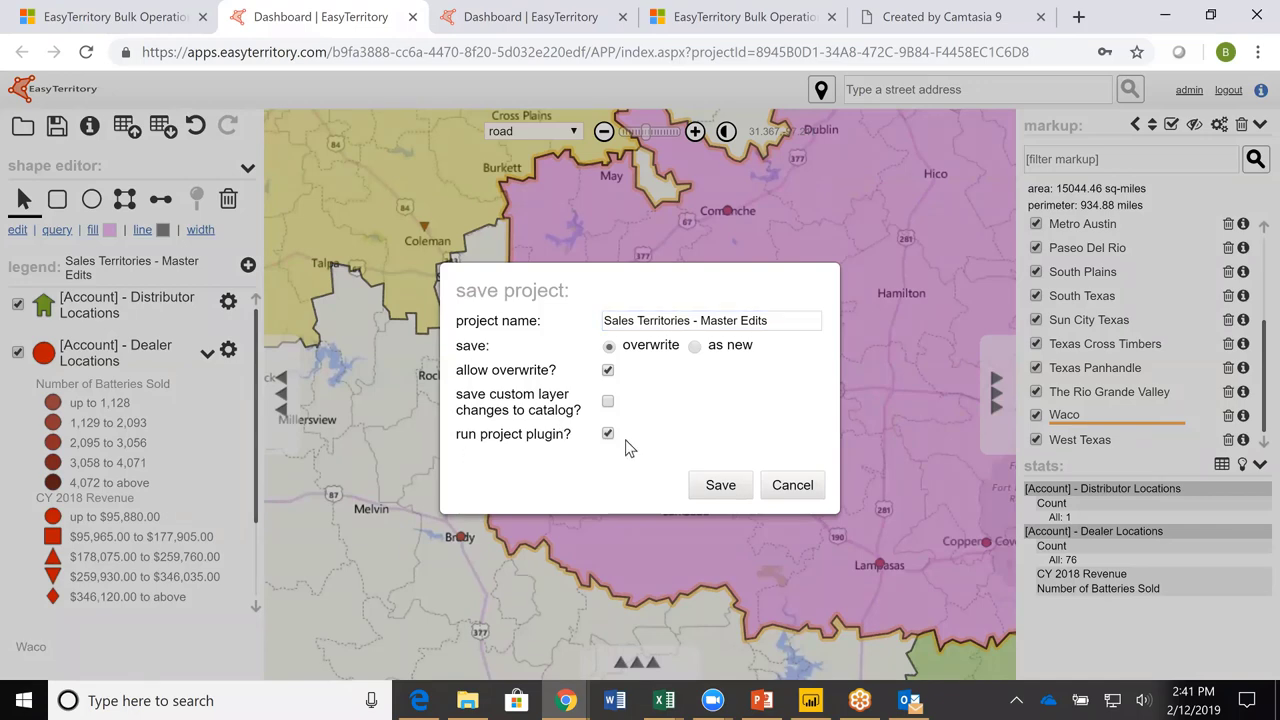
click(720, 486)
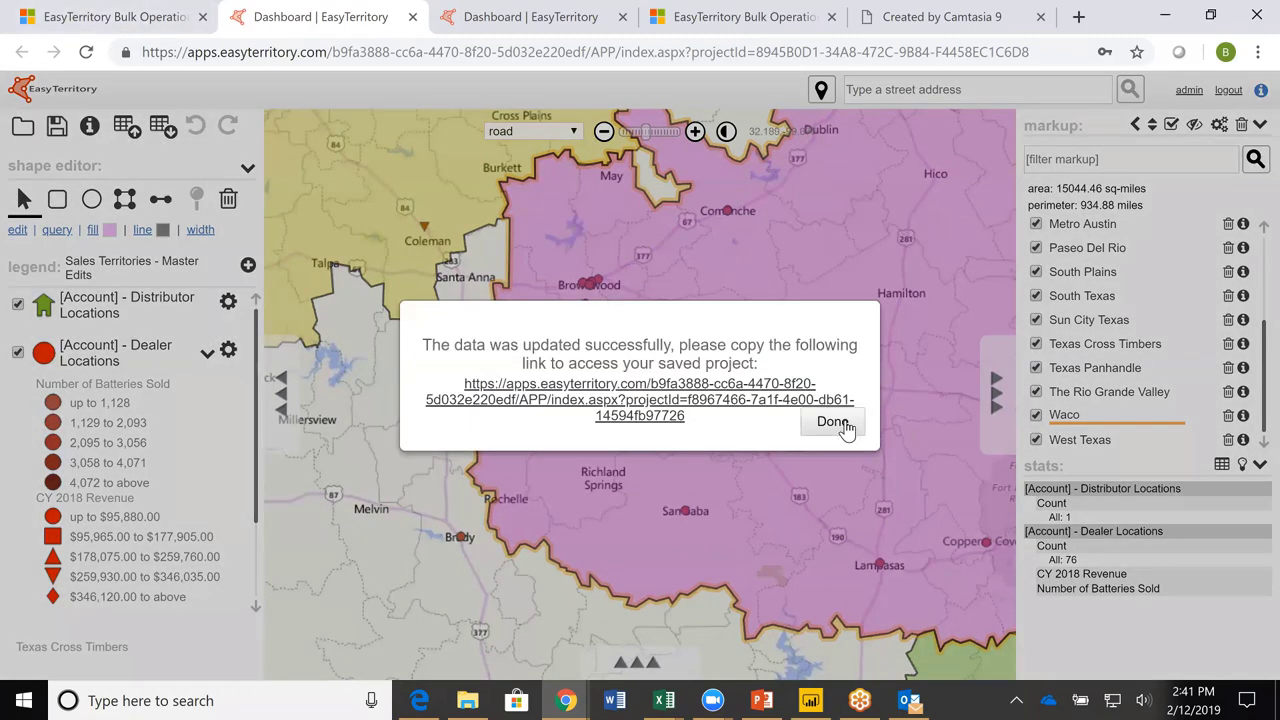
click(845, 428)
Switch to Dynamics 365, load the account views in the Realign To New Territory bulk operation, and look through them.
click(130, 17)
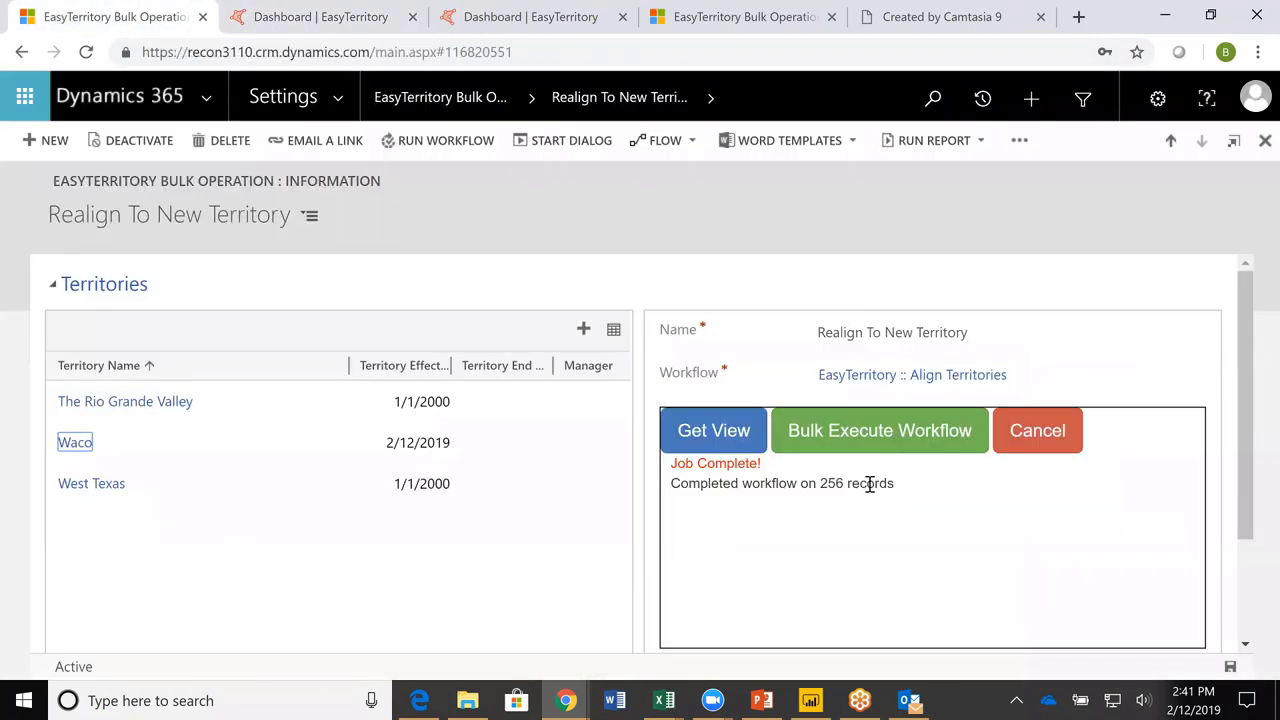
click(735, 433)
drag(1200, 445, 1184, 615)
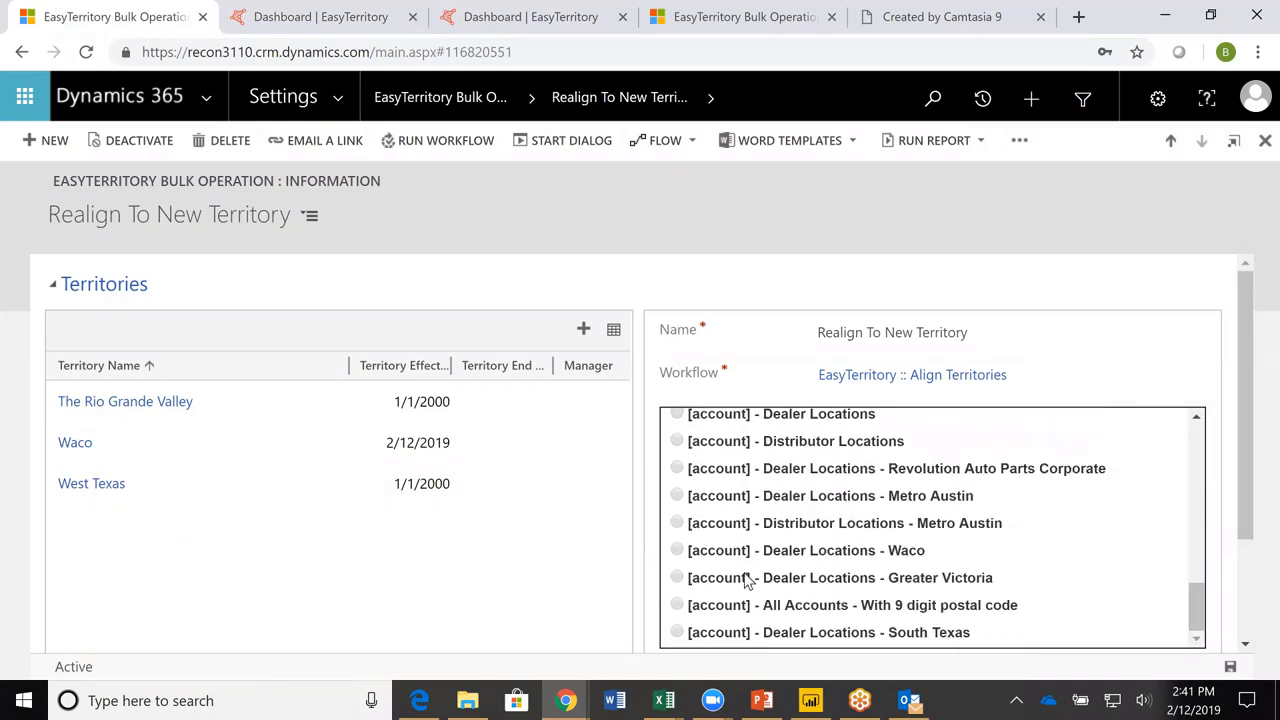
click(677, 468)
click(1205, 539)
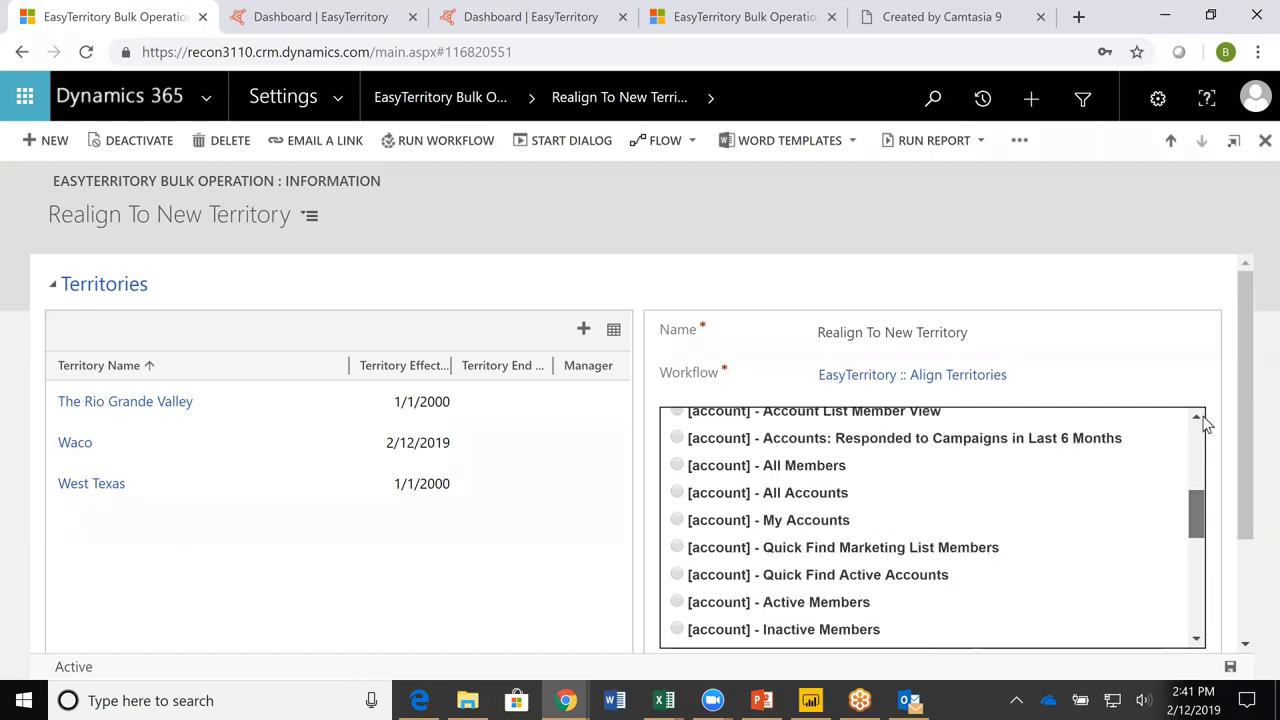
click(1205, 425)
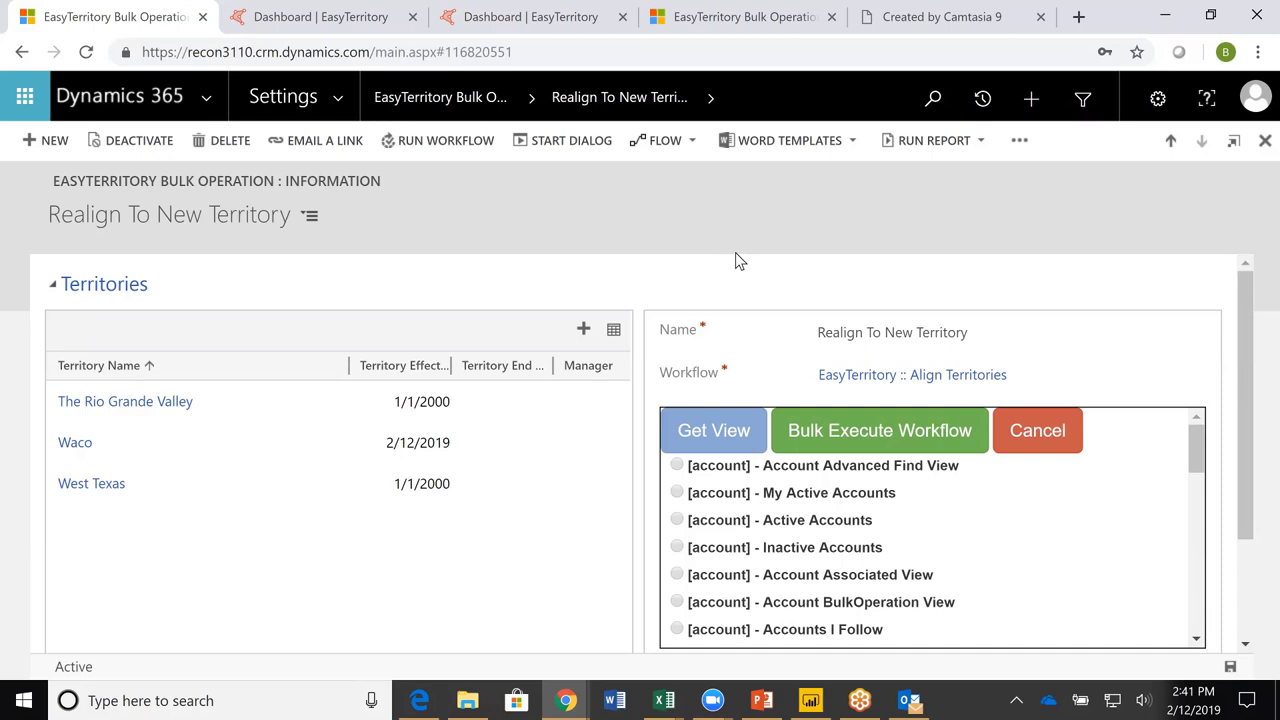
Open the Leads list in the Sales area.
click(348, 113)
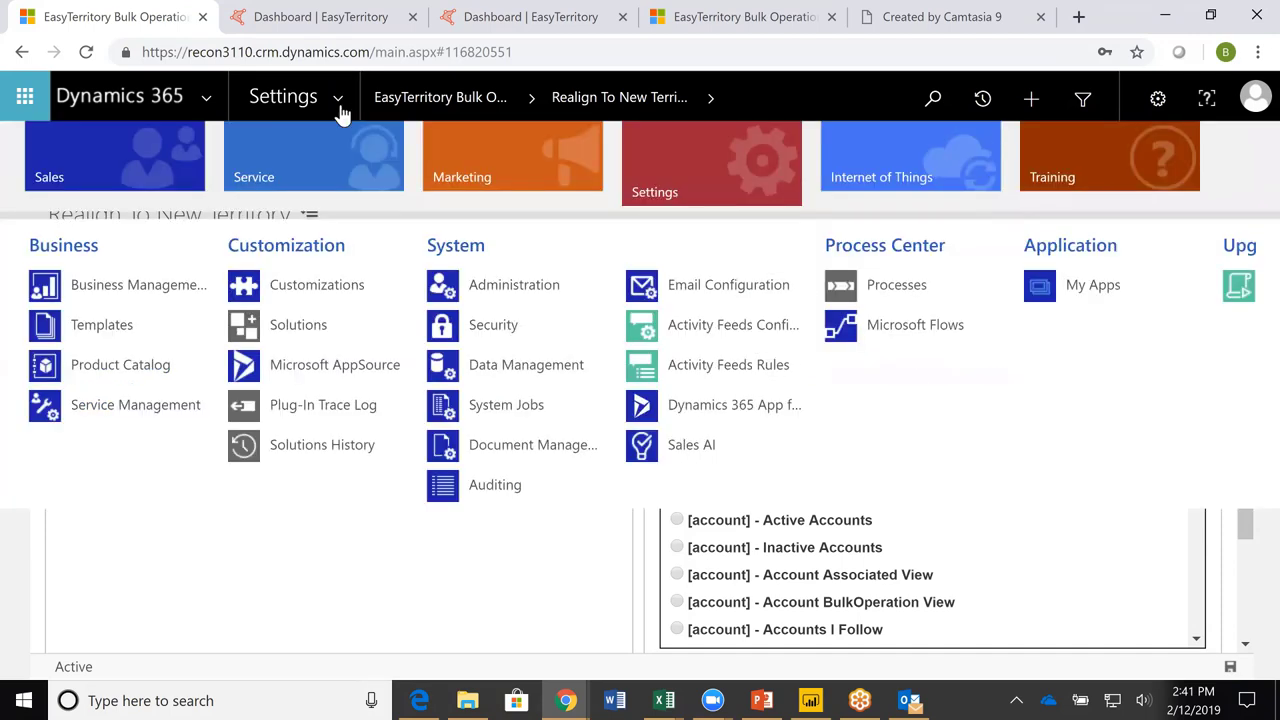
click(154, 184)
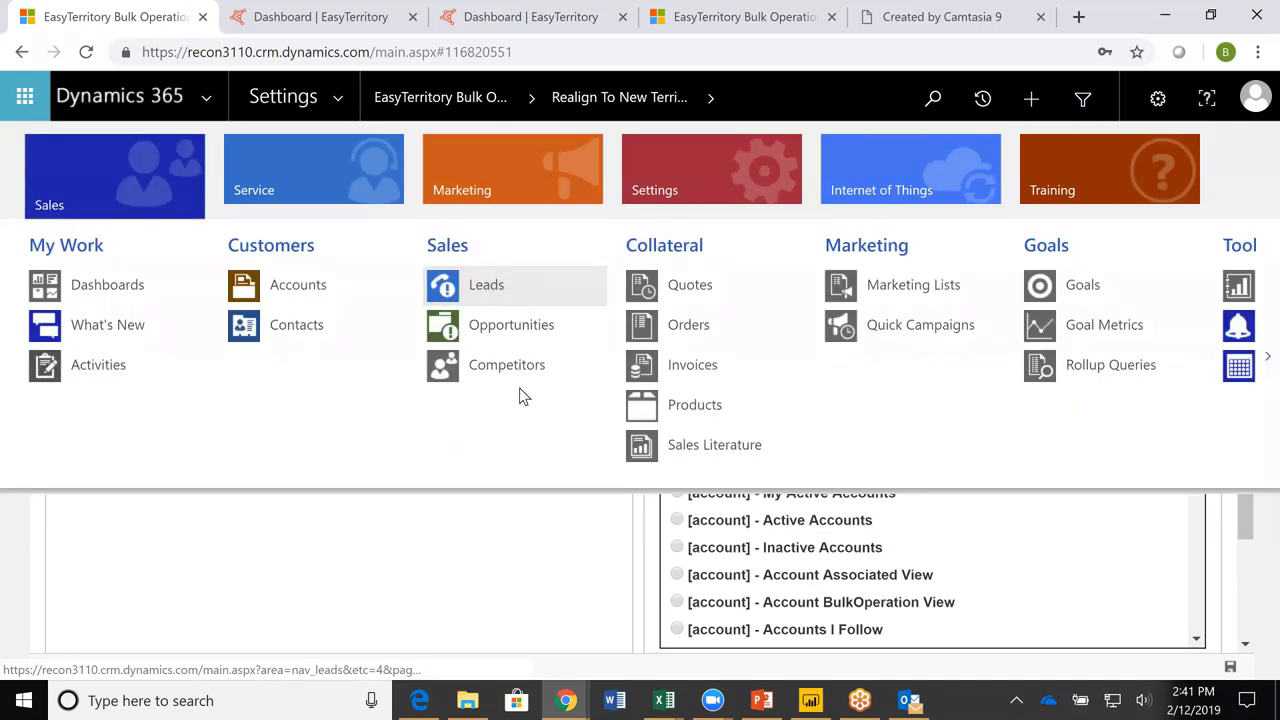
click(522, 288)
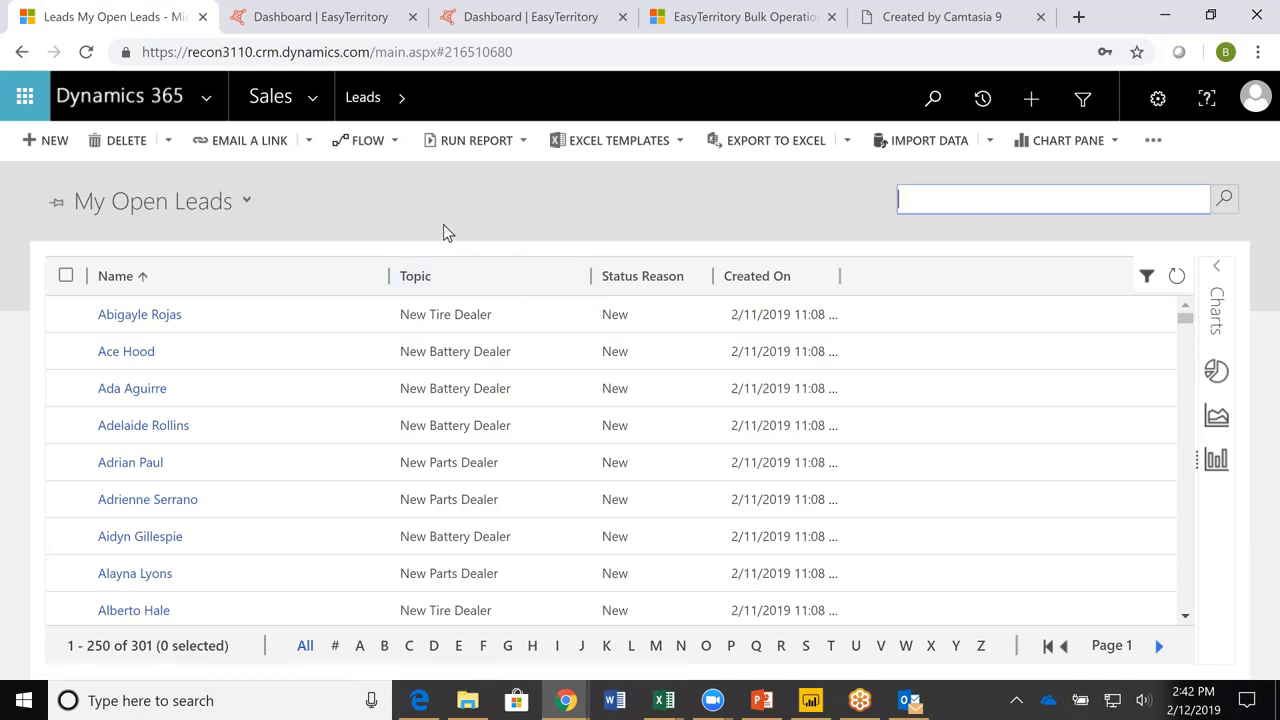
Start a new lead with the topic New Dealer Location.
click(50, 144)
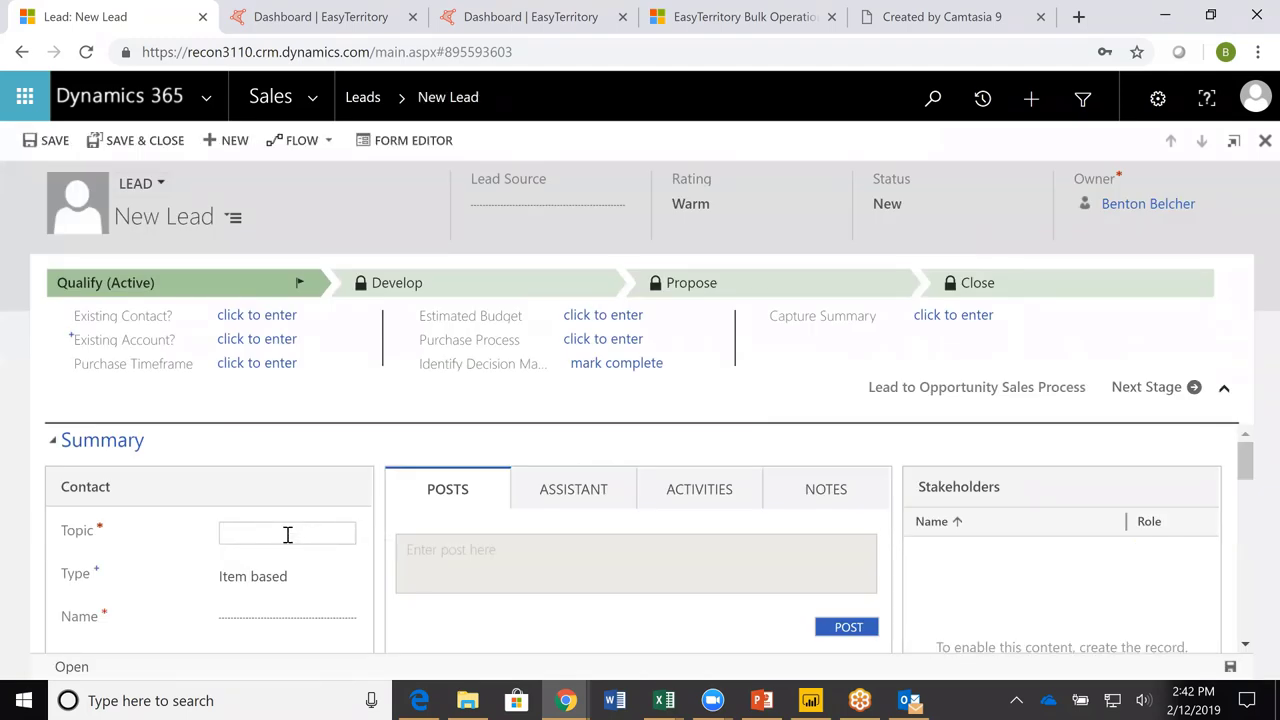
text(New Dealer)
text(Lao)
key(BackSpace)
key(BackSpace)
text(ocation)
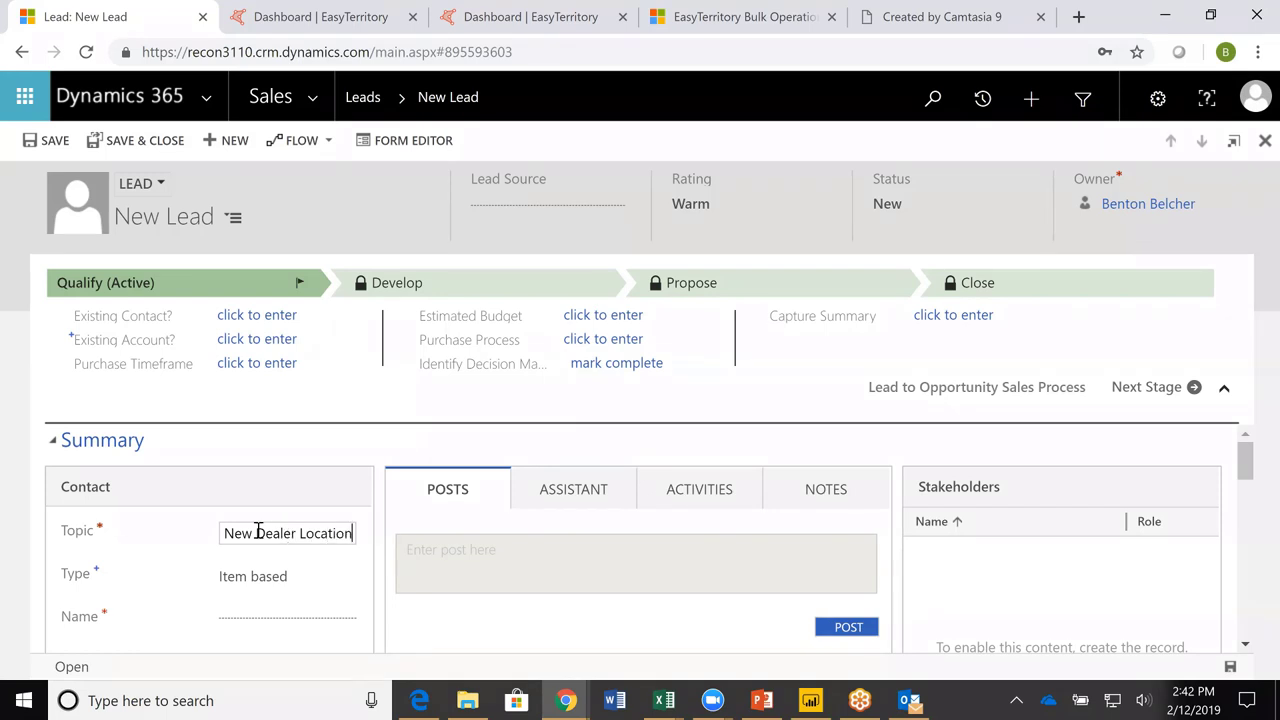
Enter the contact's first and last name for the new lead.
scroll(252, 537, down, 1)
click(316, 520)
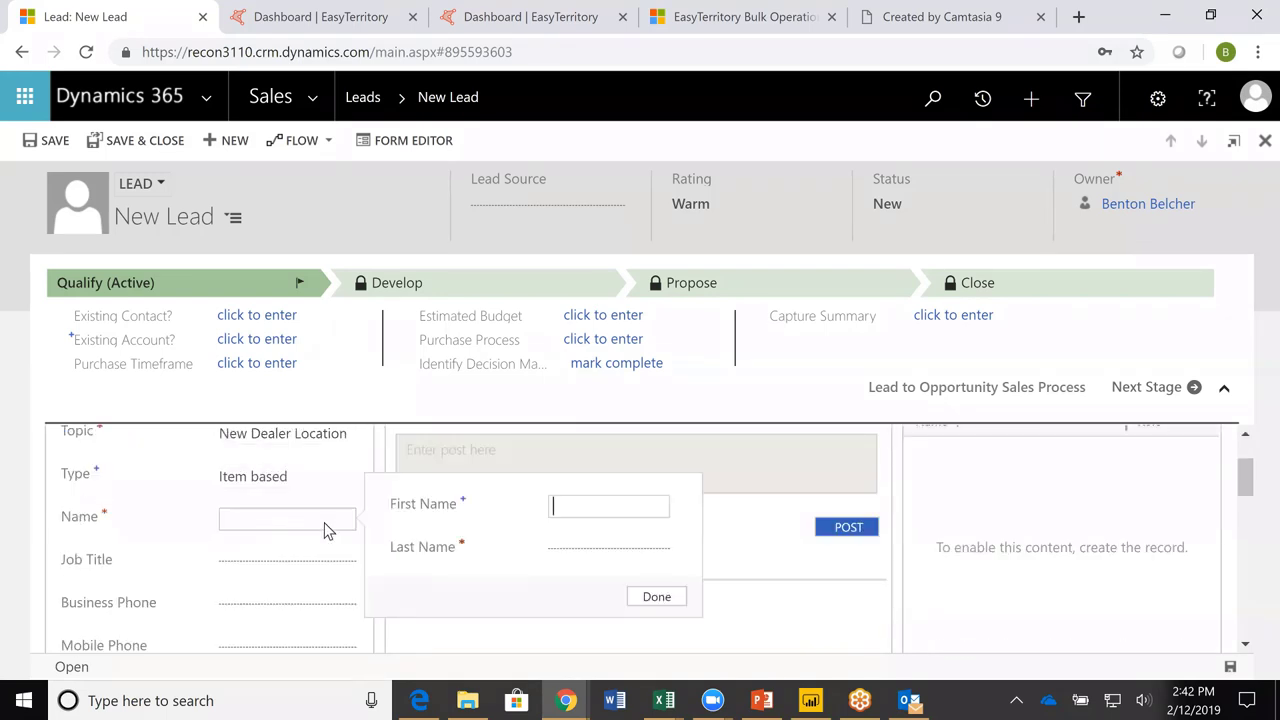
click(598, 510)
key(BackSpace)
text(Mike)
key(Tab)
text(Smith)
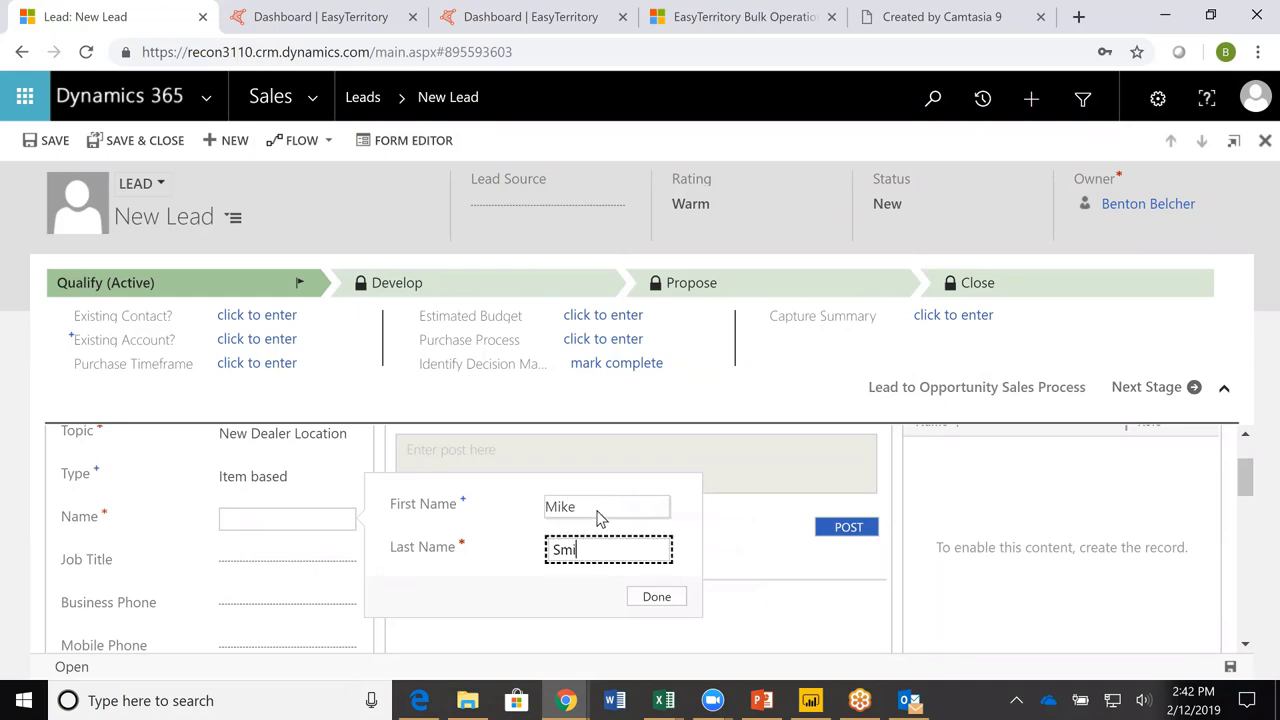
click(656, 598)
Enter the street and city in the lead's company address.
scroll(386, 586, down, 5)
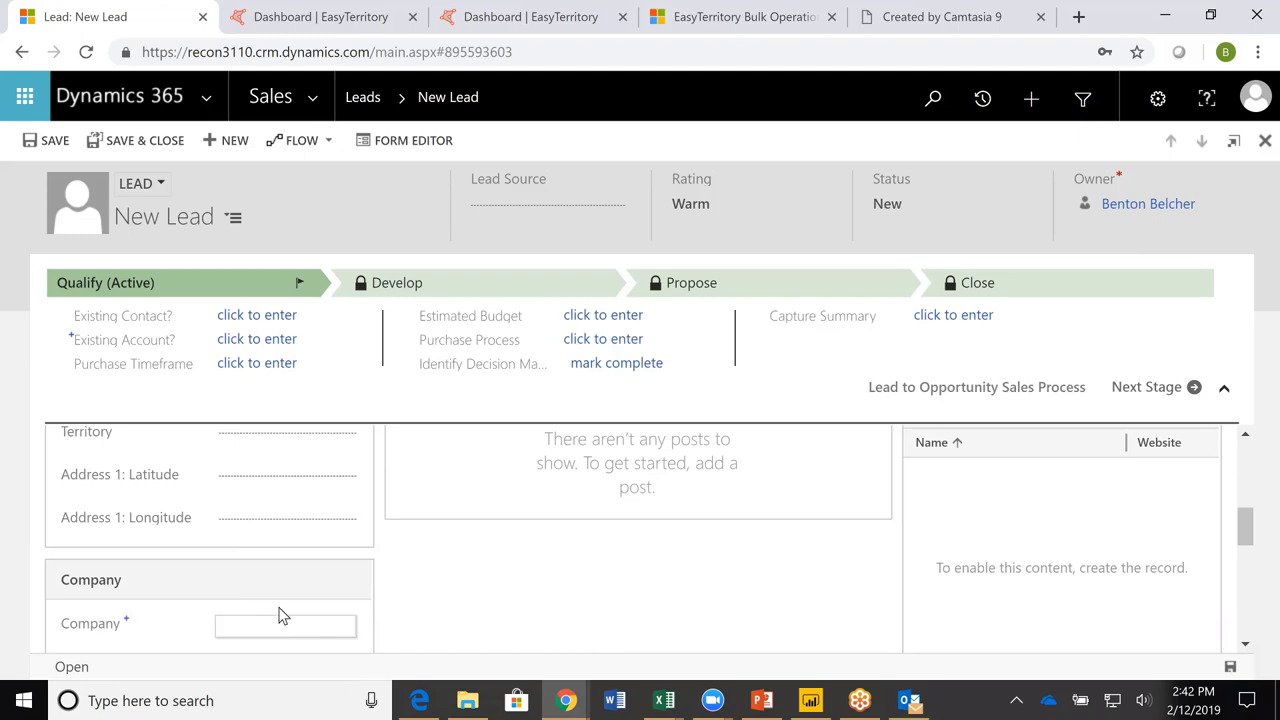
scroll(266, 549, down, 3)
click(345, 512)
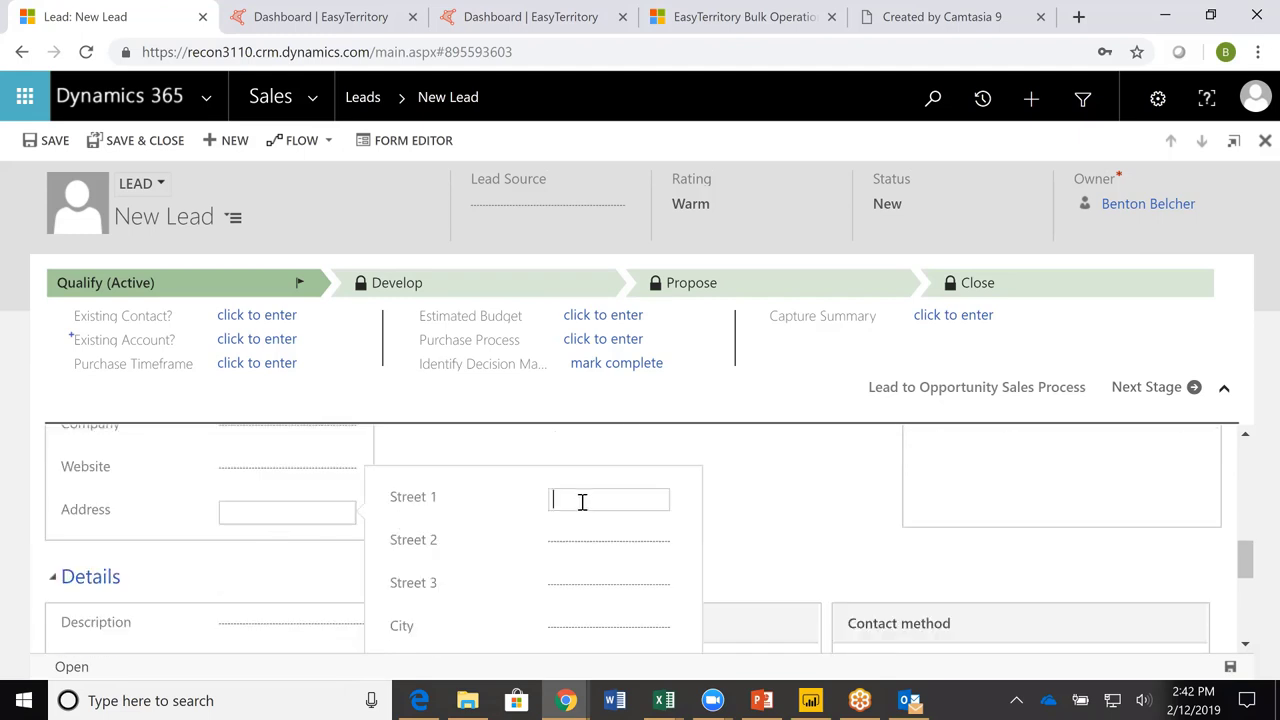
text(6185 Retail Rd)
click(580, 629)
text(Dallas)
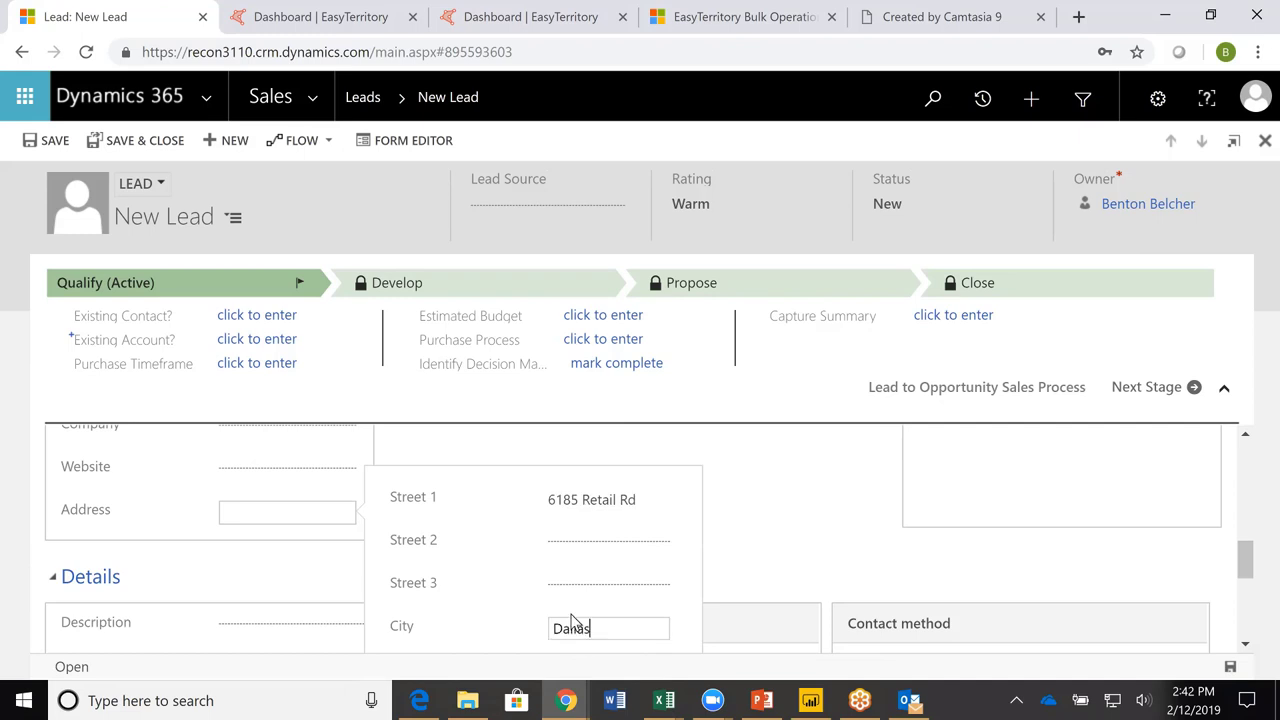
Complete the lead's company address with its state and ZIP code.
scroll(578, 560, down, 2)
click(587, 467)
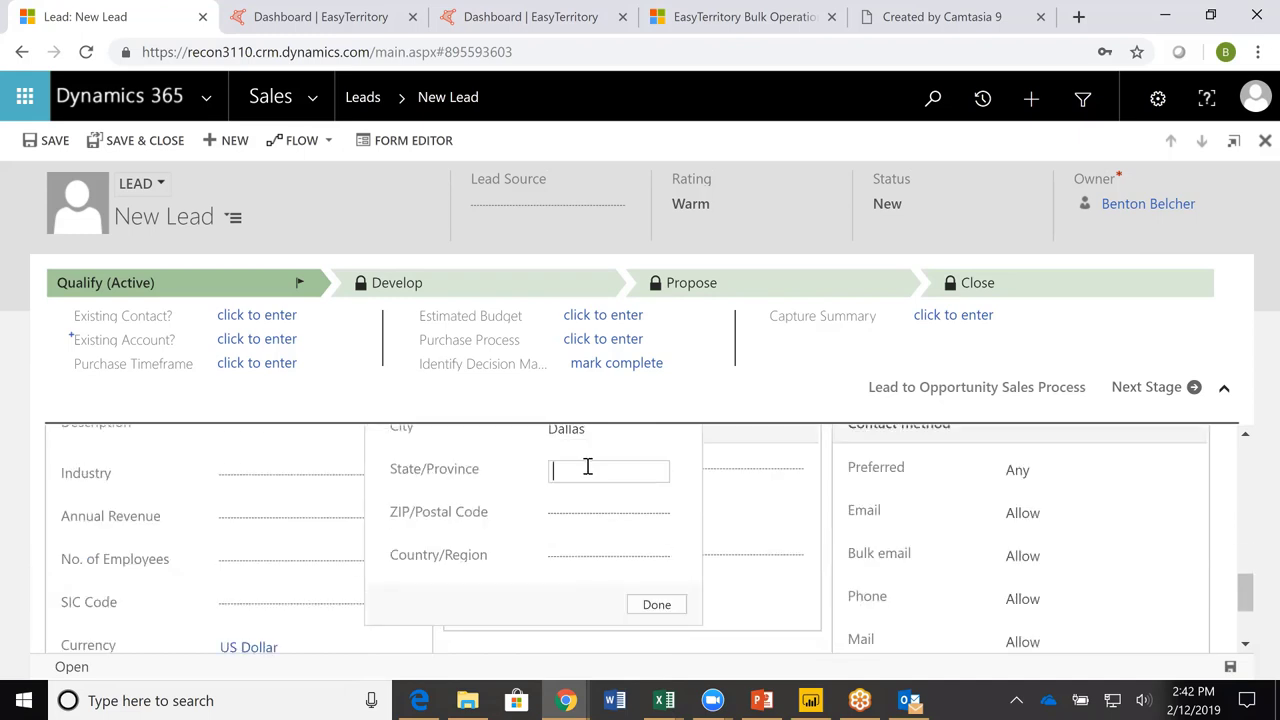
text(TX)
click(563, 516)
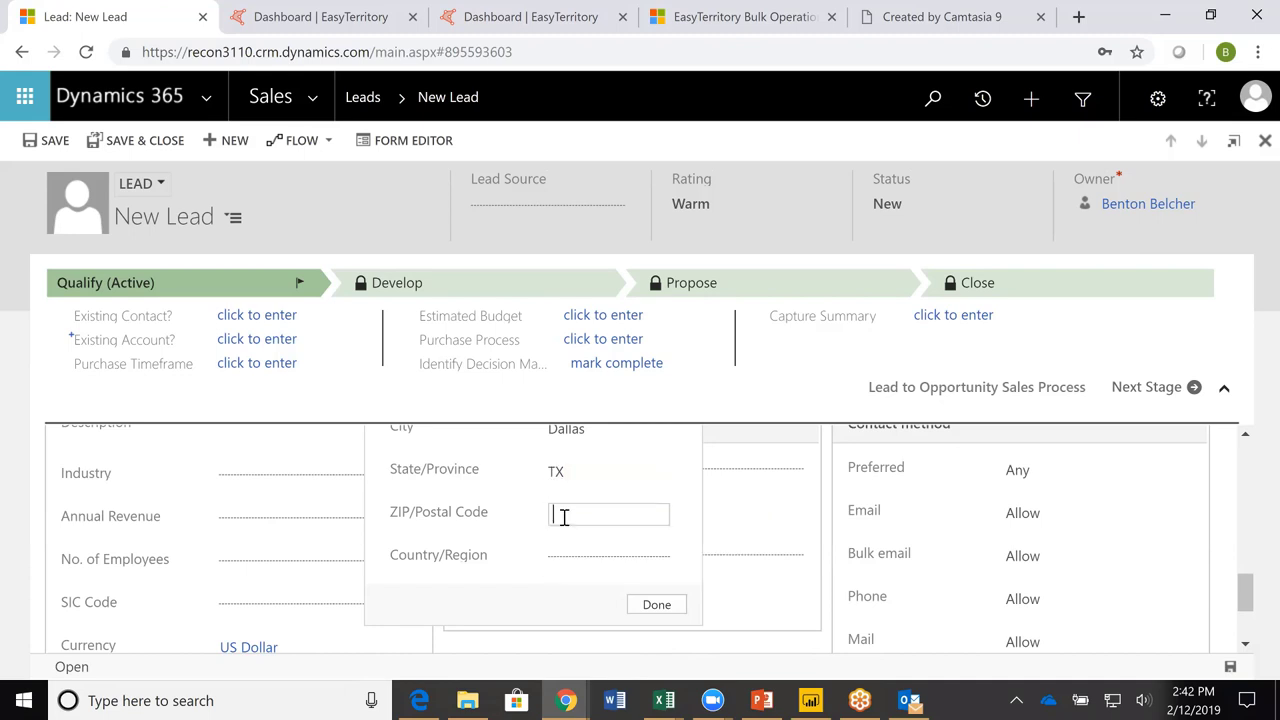
click(569, 515)
text(75231)
click(651, 606)
Review the new lead's entries and its Territory, latitude and longitude fields, and save the record.
scroll(367, 510, up, 5)
scroll(367, 495, up, 3)
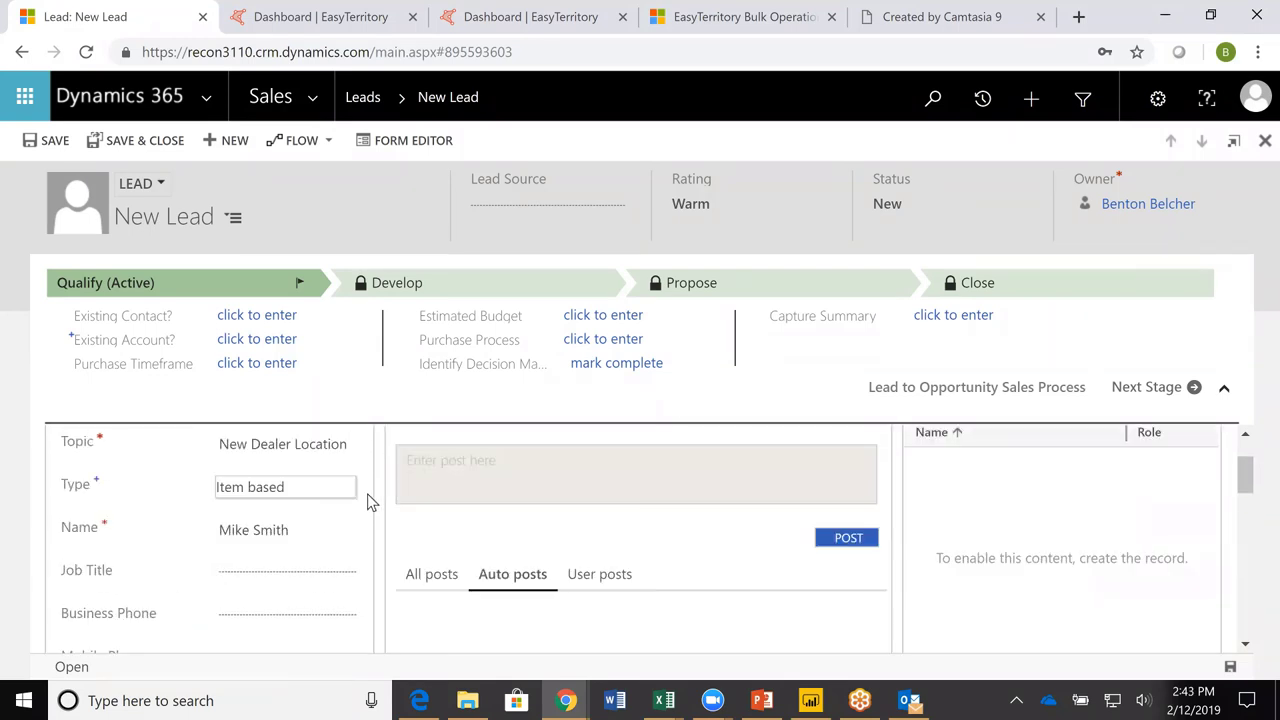
scroll(359, 500, down, 3)
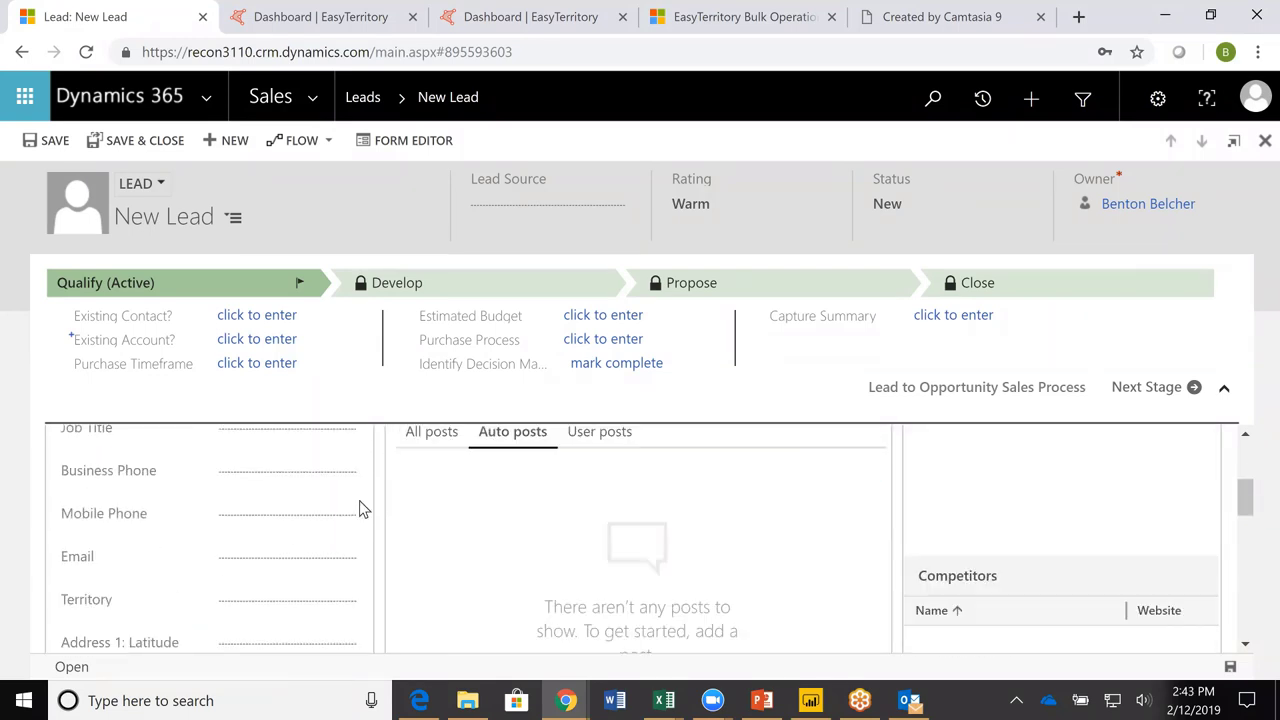
scroll(391, 546, down, 3)
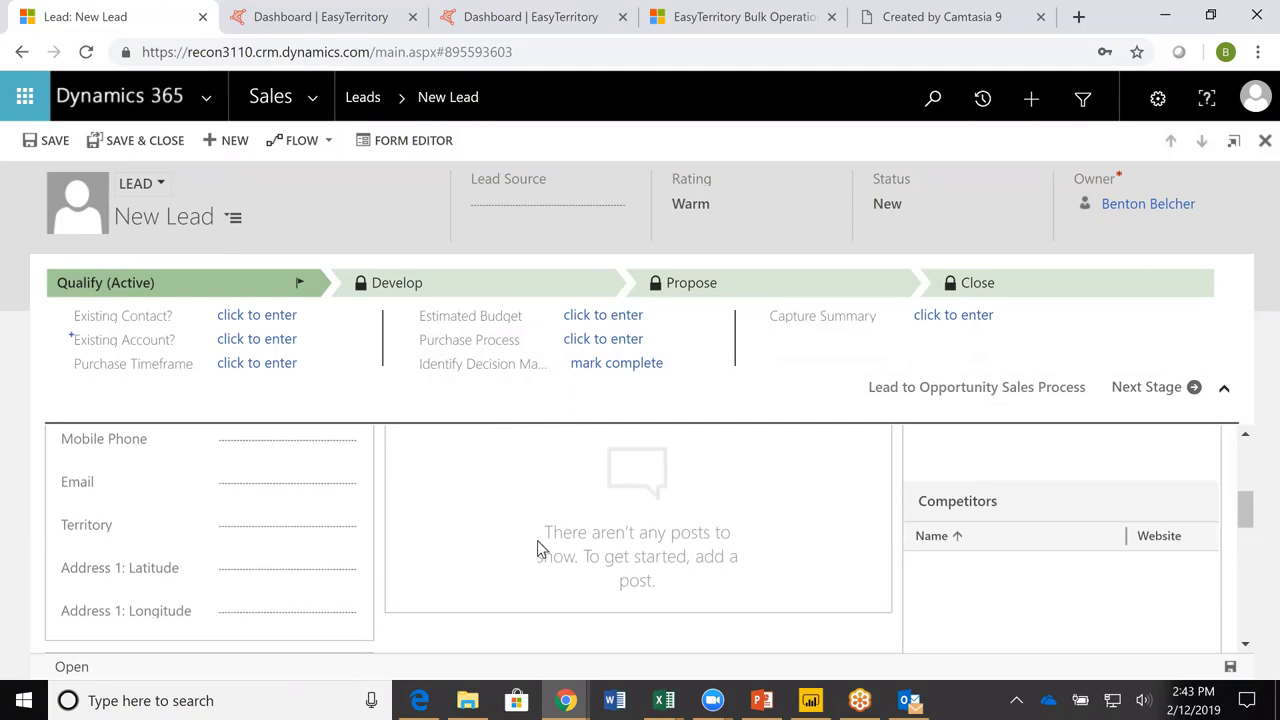
click(1231, 667)
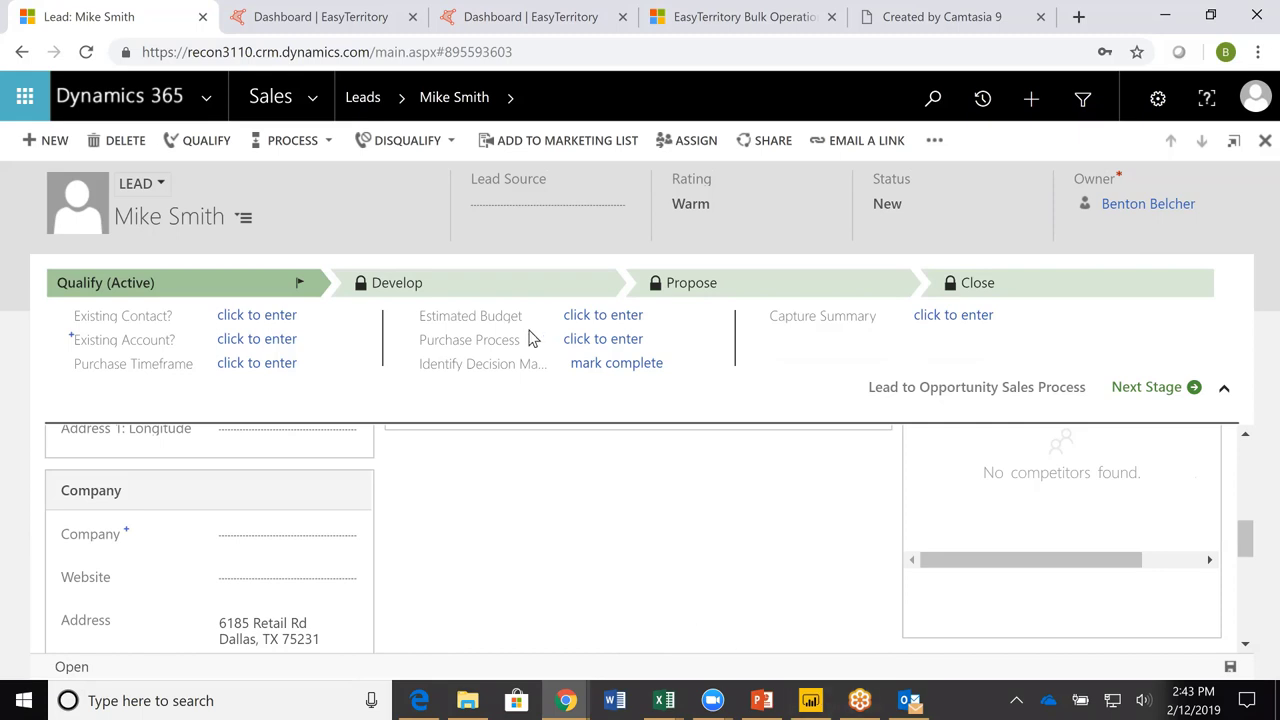
Reload the new lead record and check its Territory, Address 1: Latitude and Address 1: Longitude fields.
click(86, 52)
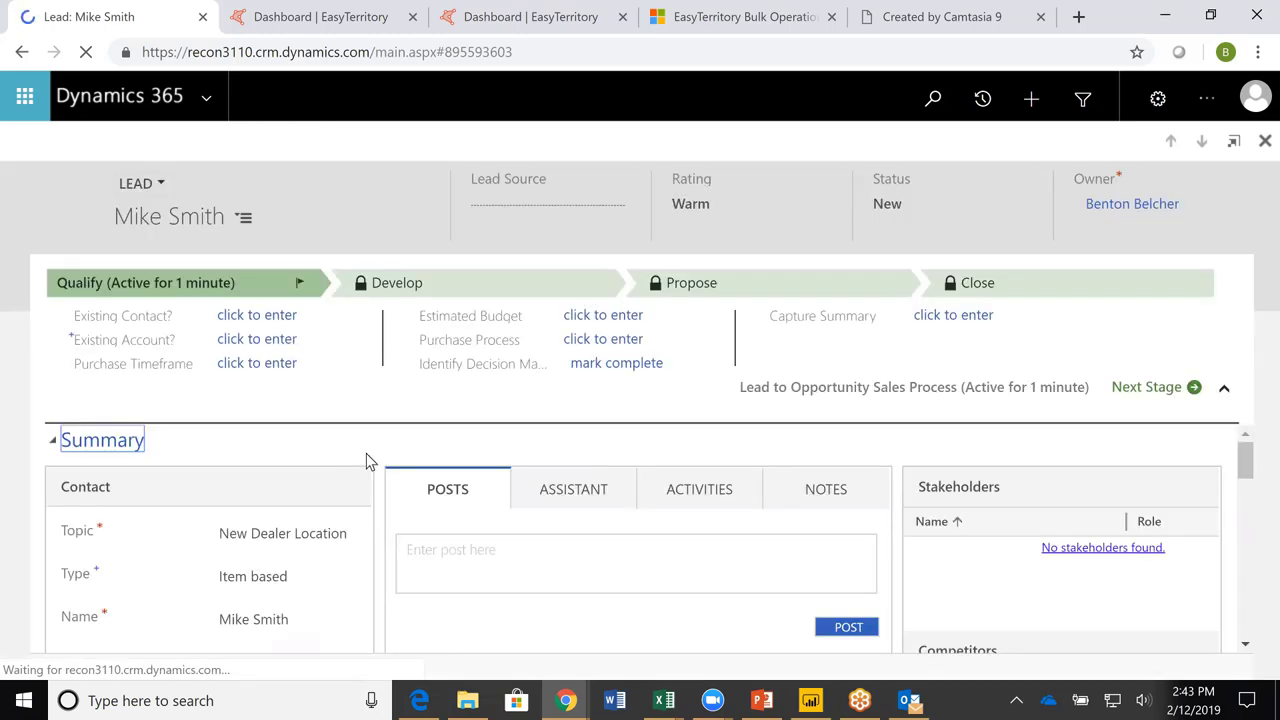
scroll(366, 453, down, 5)
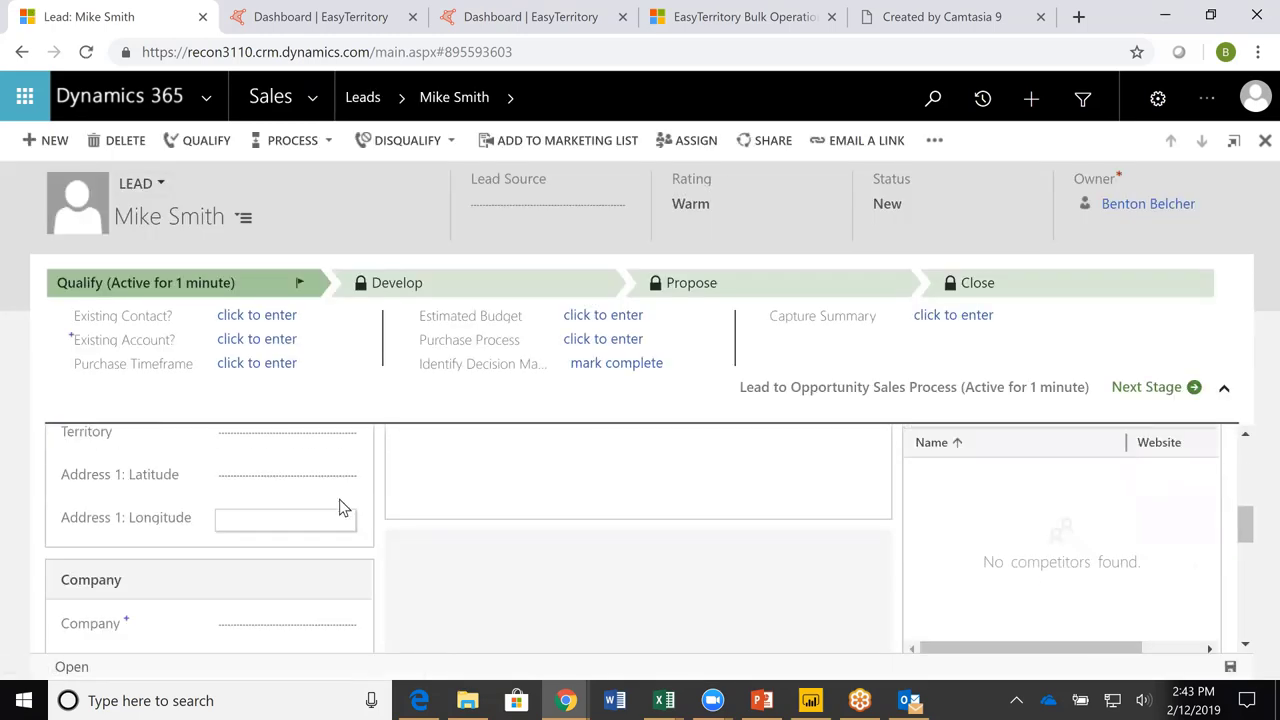
scroll(314, 543, up, 1)
scroll(171, 491, down, 1)
click(86, 52)
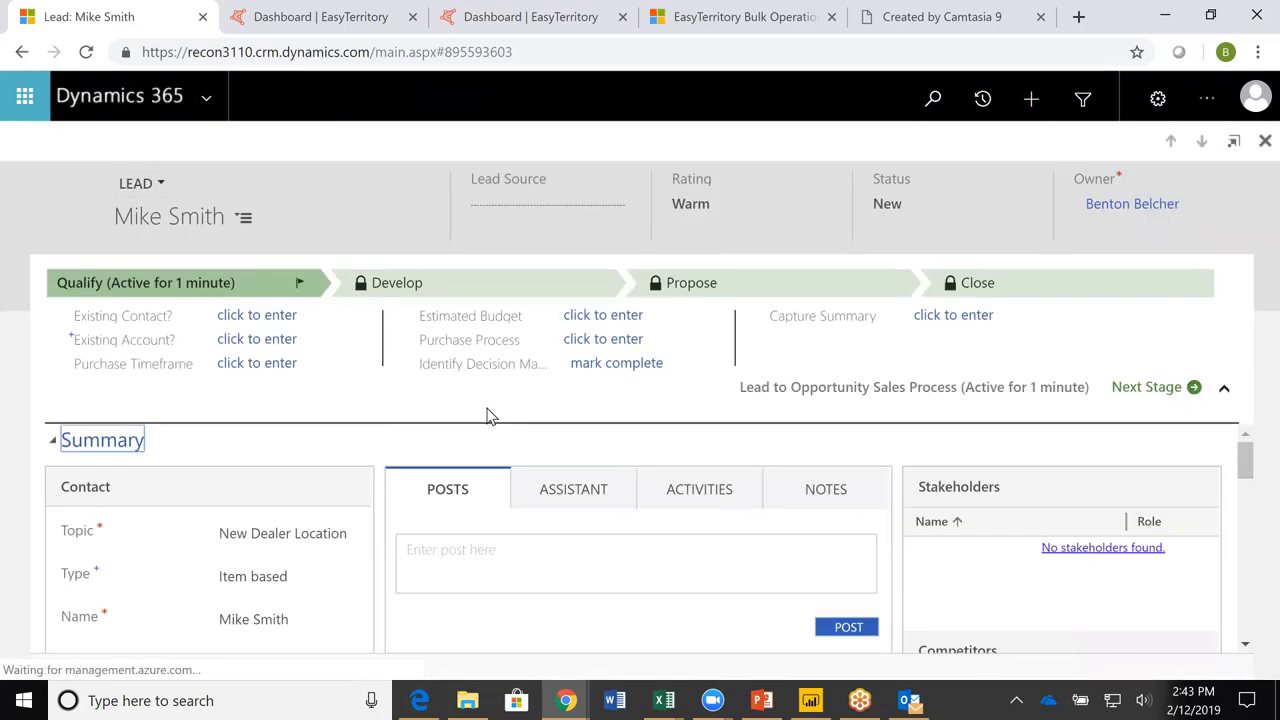
scroll(389, 450, down, 2)
scroll(389, 444, down, 5)
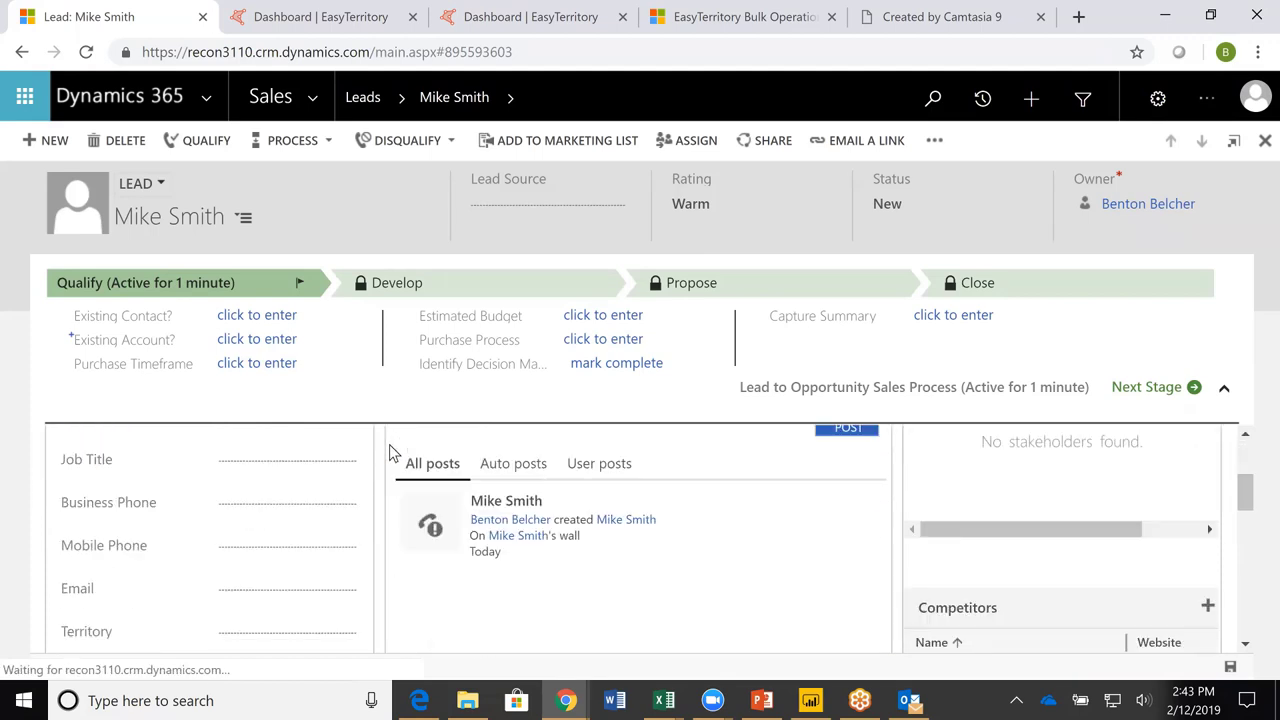
scroll(408, 518, up, 1)
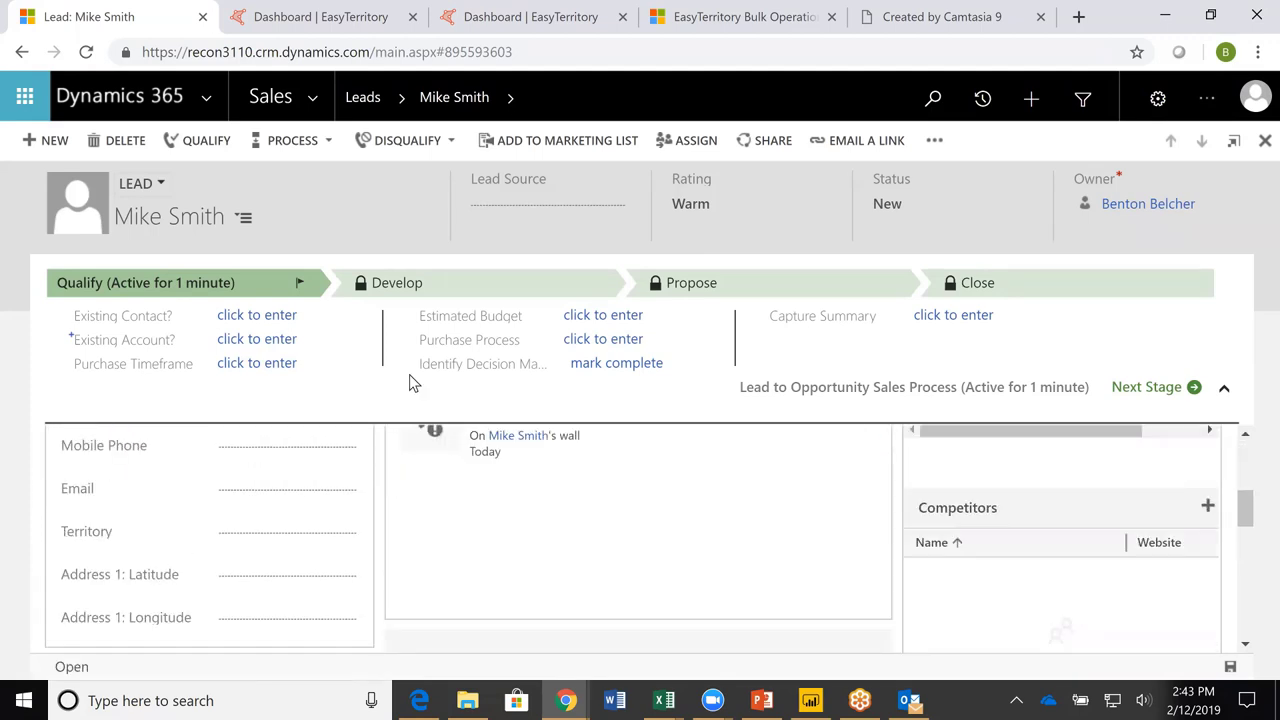
Open the System Jobs list in the Dynamics 365 settings and refresh it to check the EasyTerritory workflows.
click(316, 100)
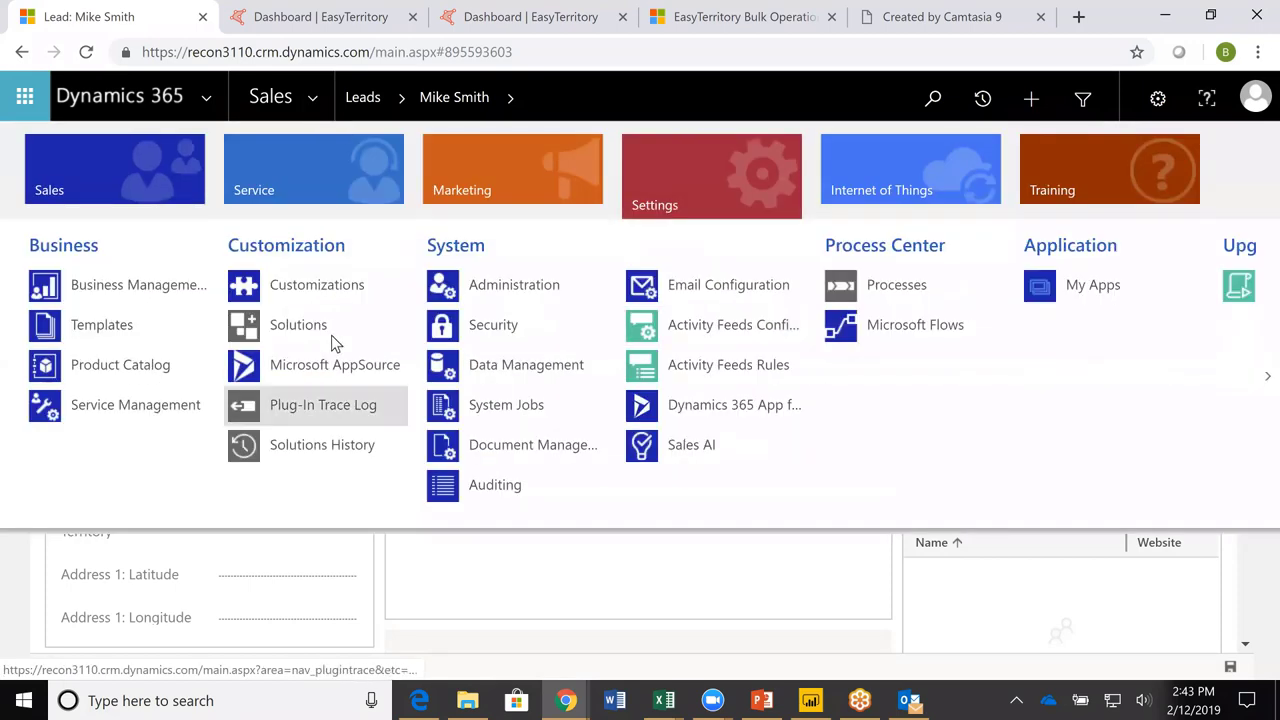
click(566, 406)
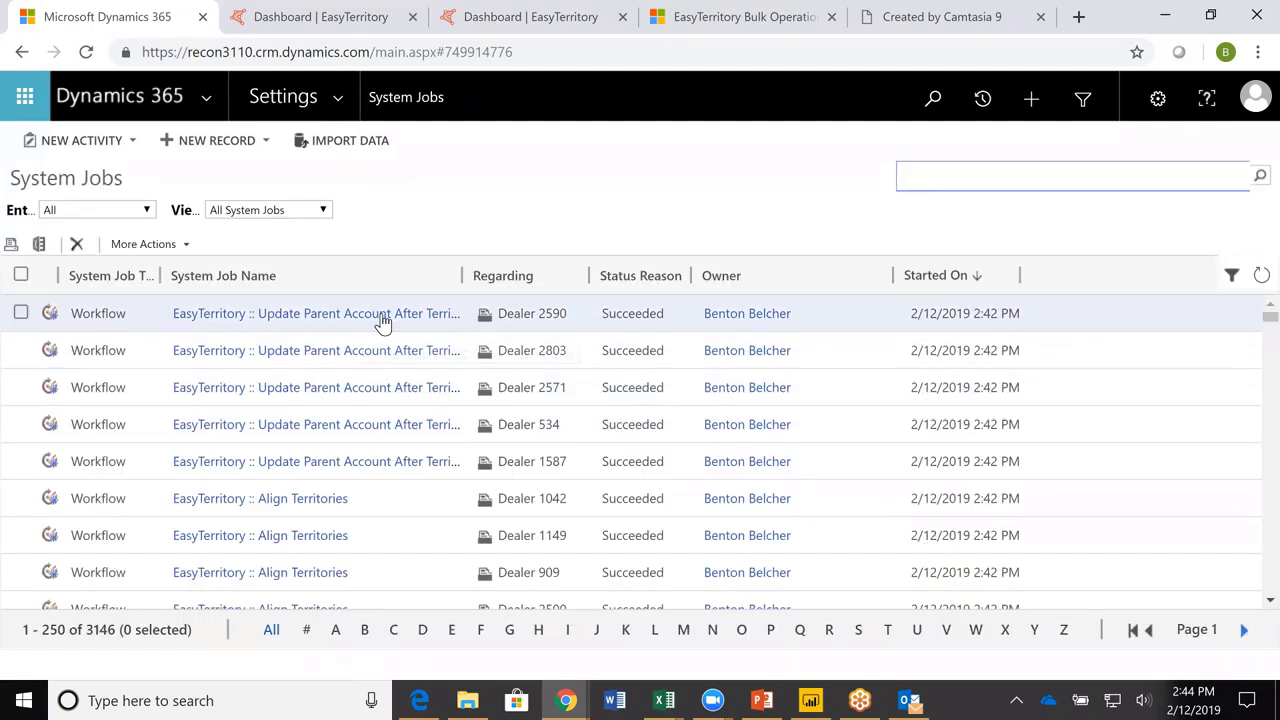
click(1259, 280)
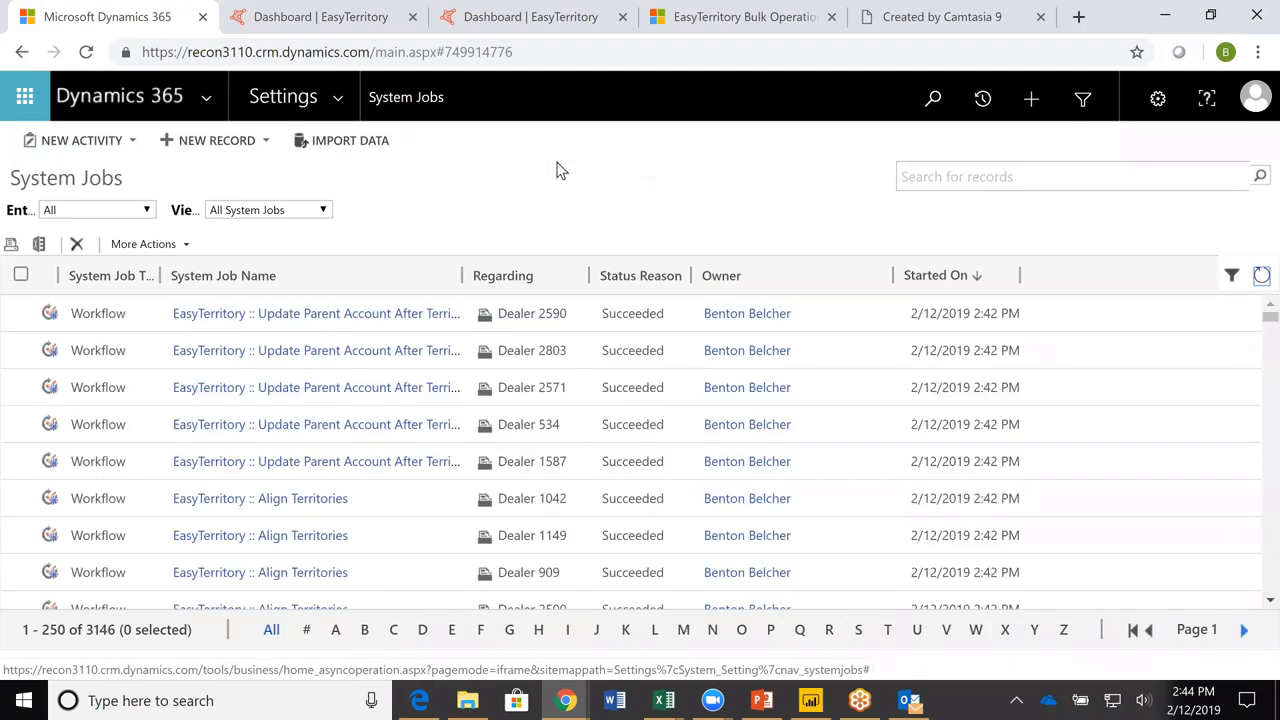
Switch to the EasyTerritory project and add the Weather layer from the catalog to the map.
click(320, 30)
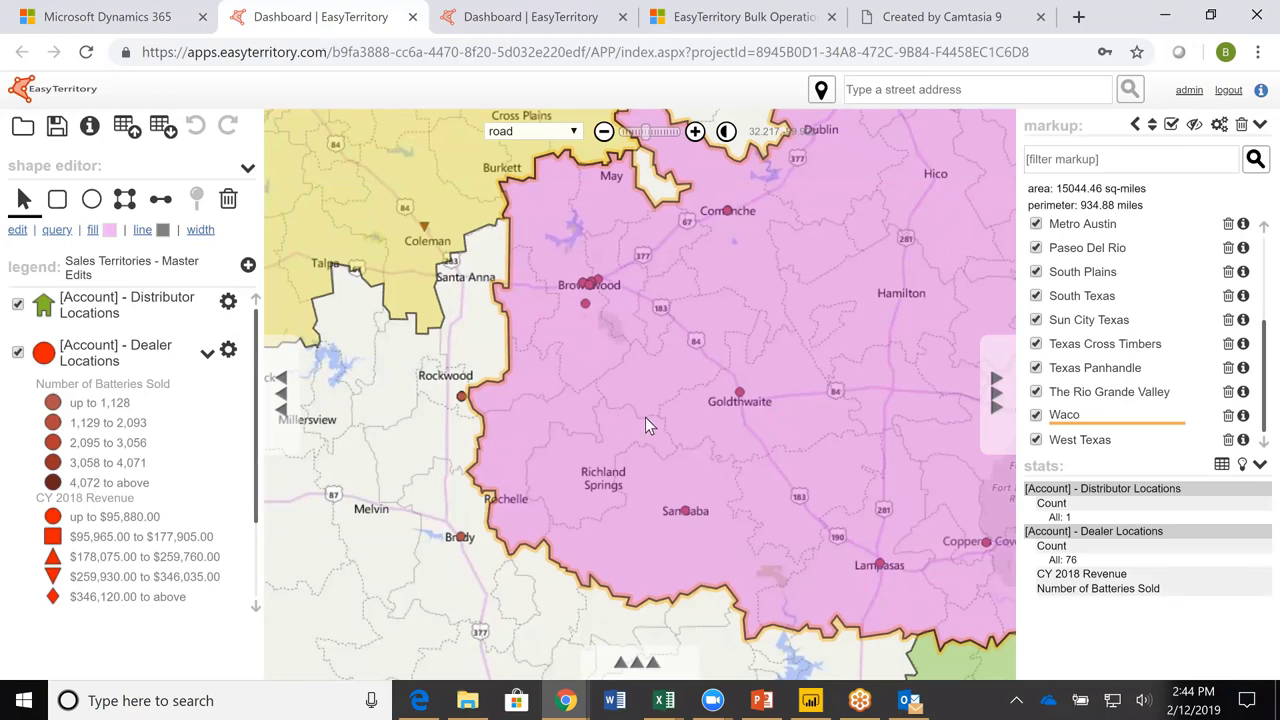
scroll(644, 408, down, 1)
scroll(798, 347, down, 2)
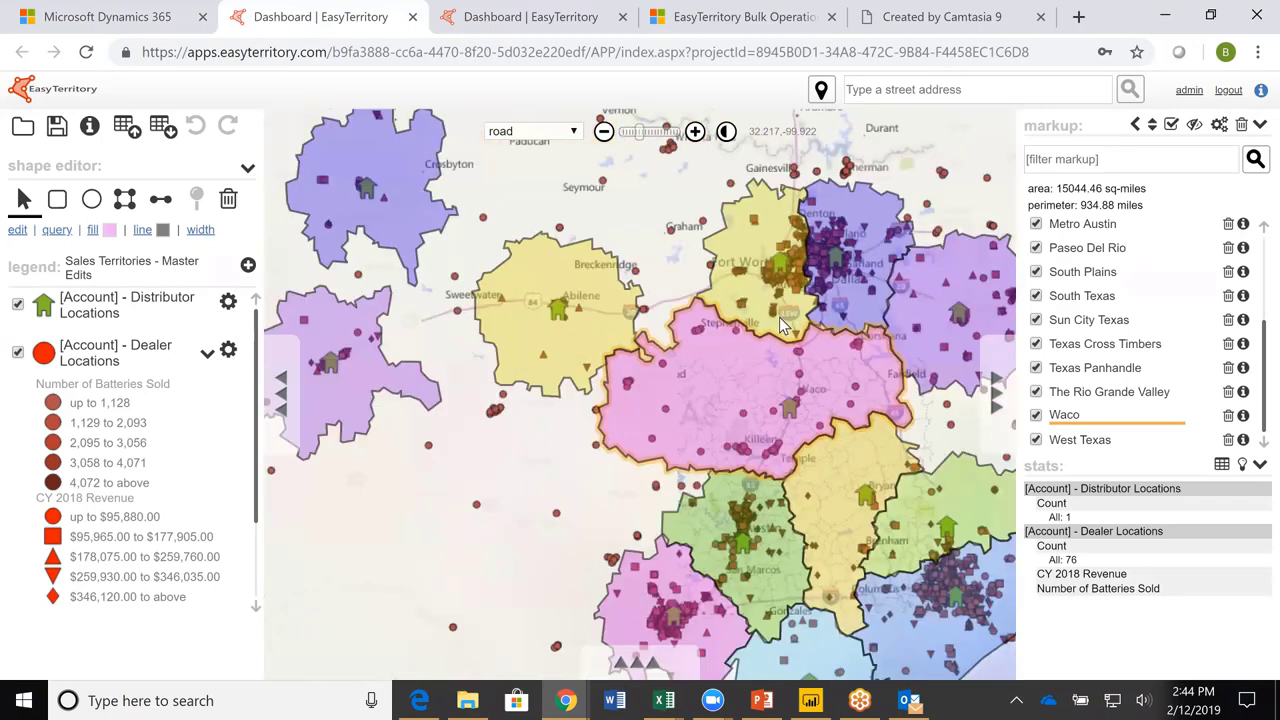
scroll(665, 235, down, 1)
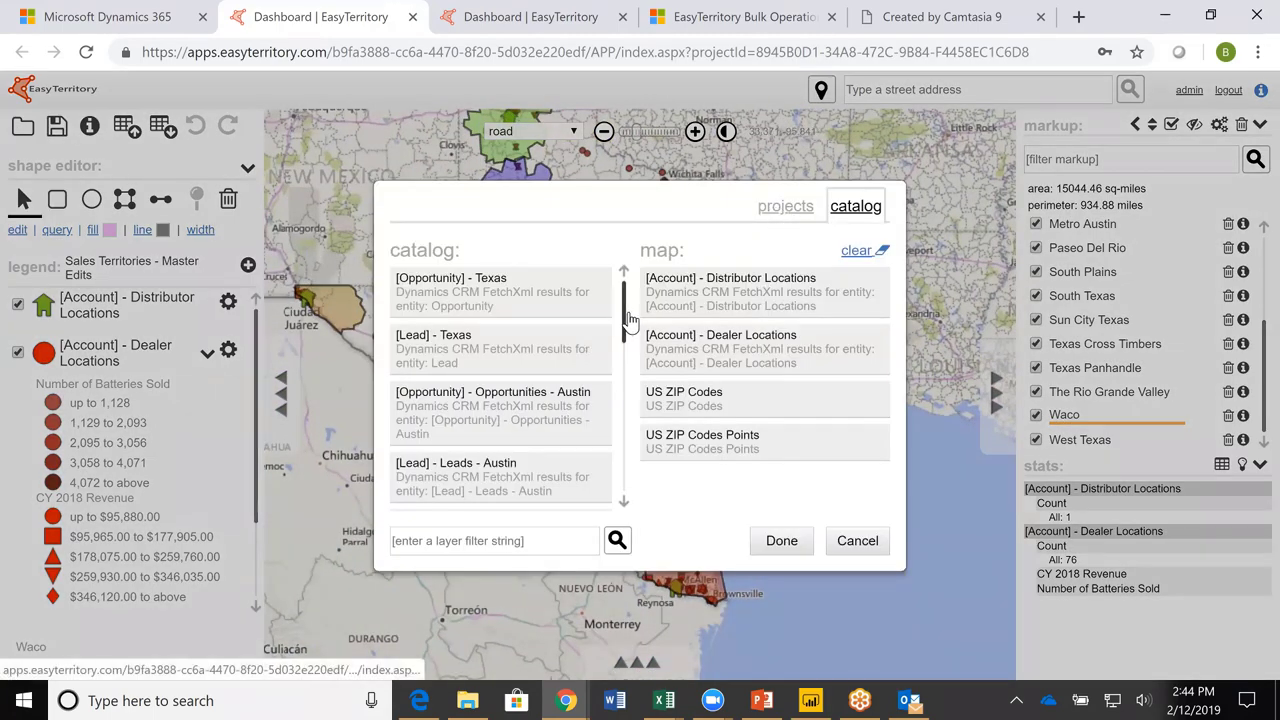
drag(624, 300, 616, 540)
scroll(590, 500, down, 3)
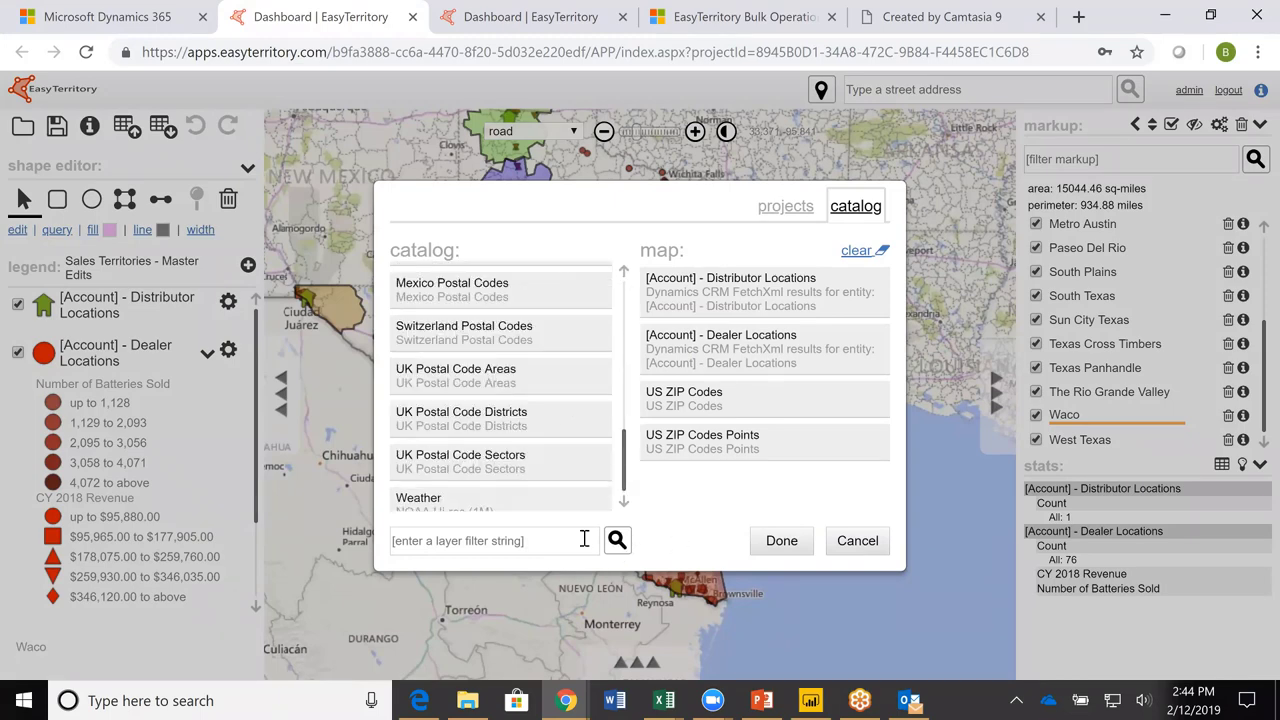
click(500, 495)
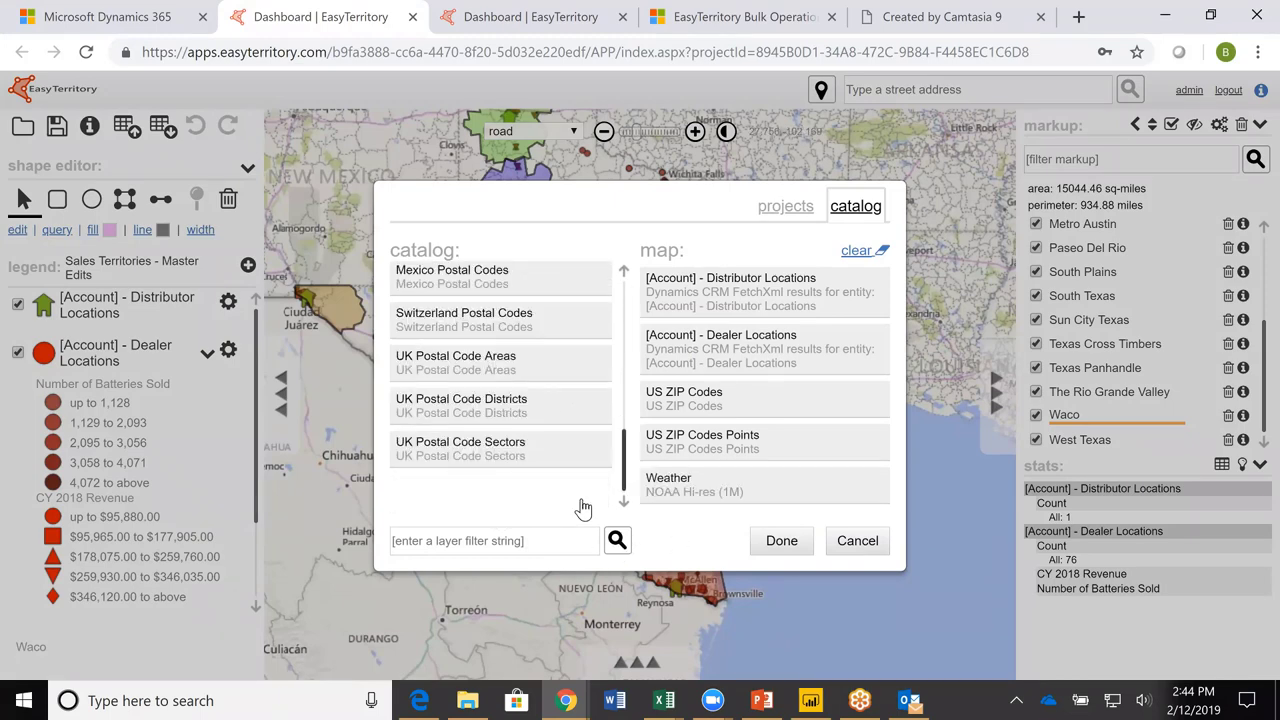
click(858, 541)
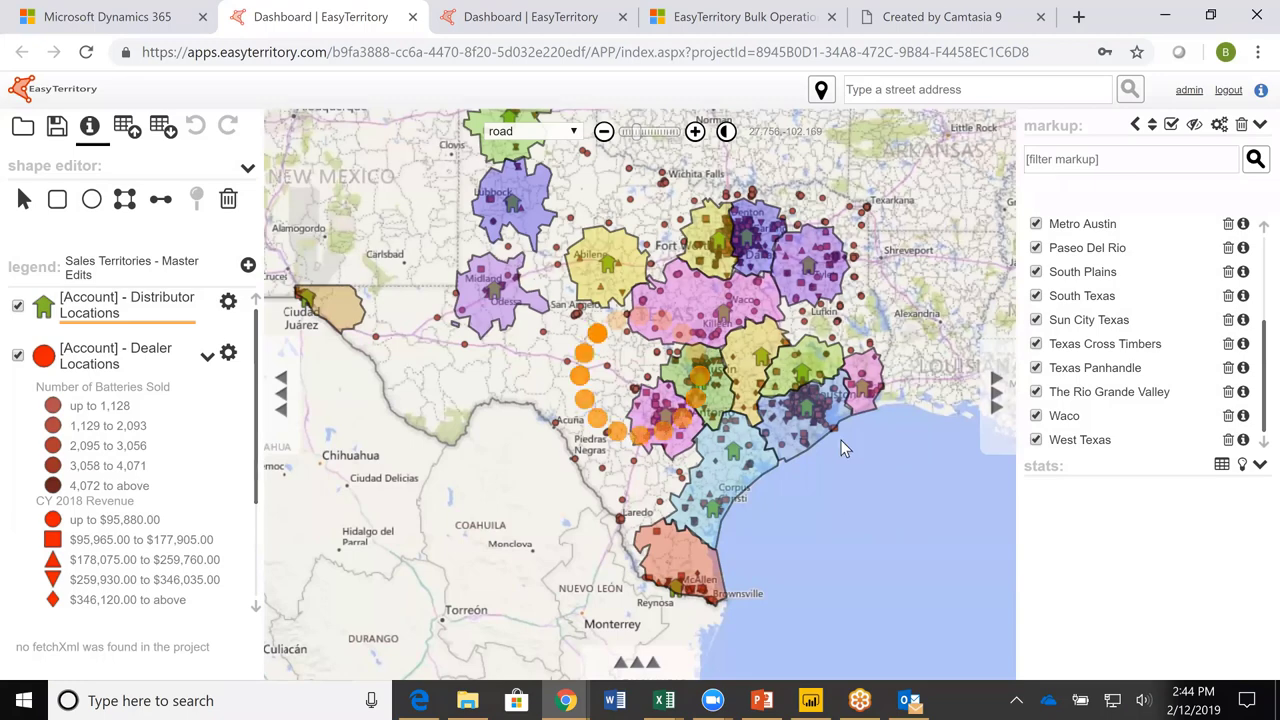
Examine the weather radar overlay across the eastern United States, from the Gulf Coast up to the Great Lakes.
scroll(838, 398, down, 3)
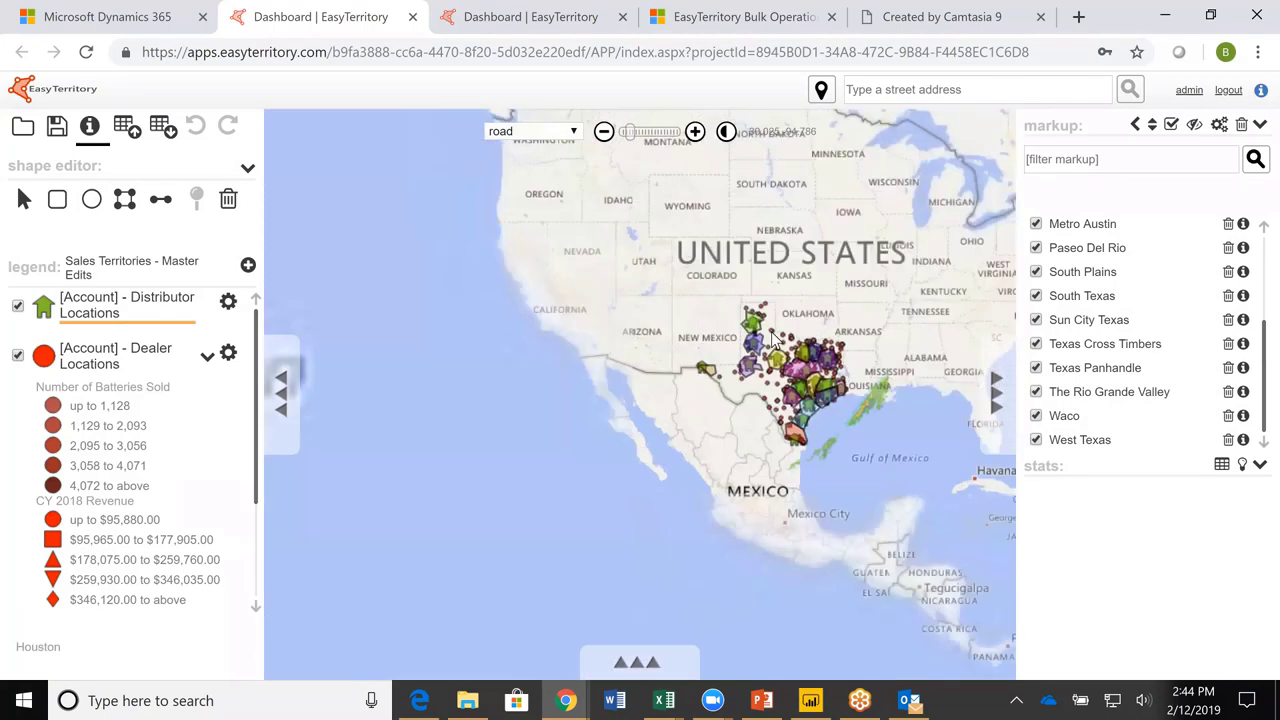
scroll(858, 340, up, 2)
drag(766, 366, 578, 453)
scroll(507, 548, up, 1)
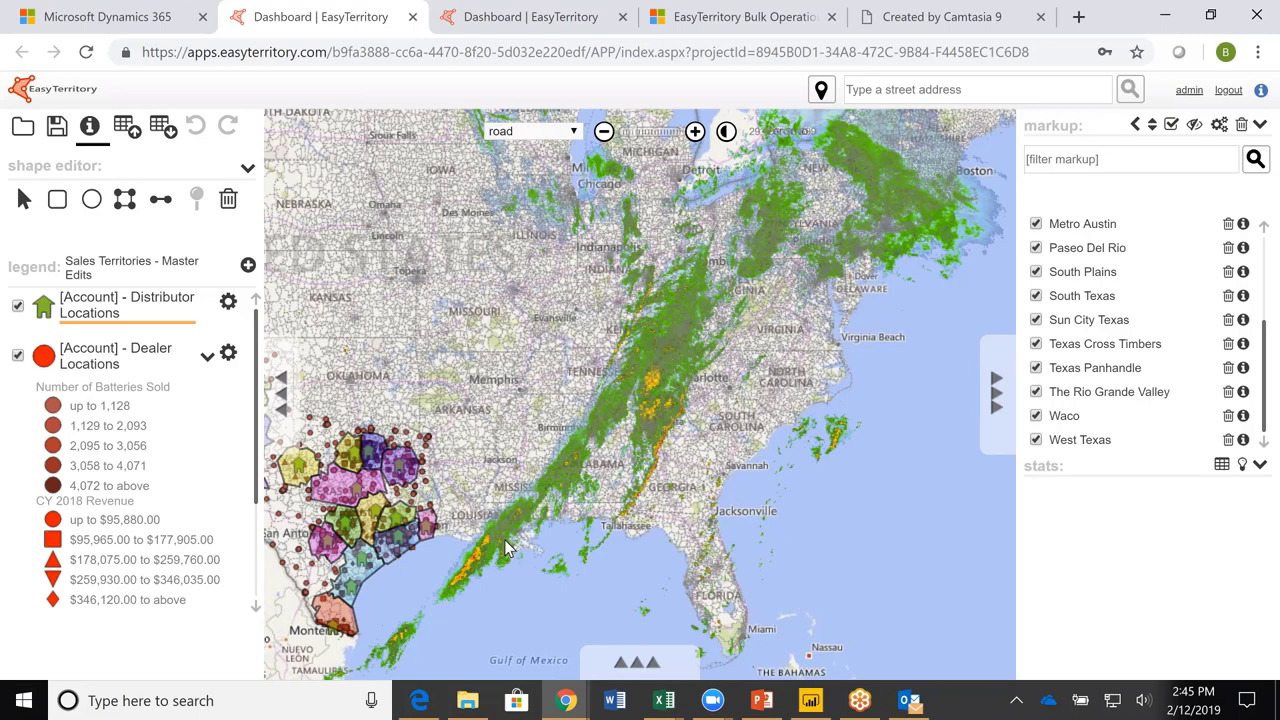
key(Up)
key(Up)
key(Up)
key(Up)
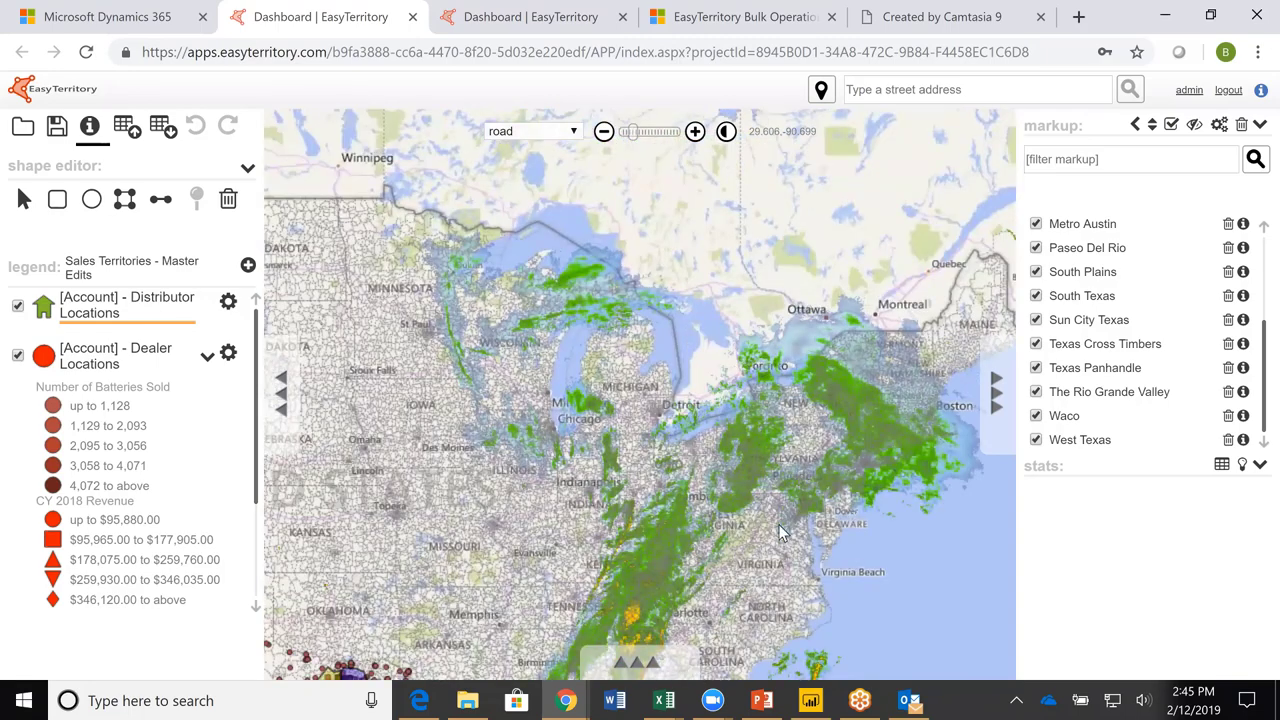
key(Down)
key(Down)
key(Down)
key(Down)
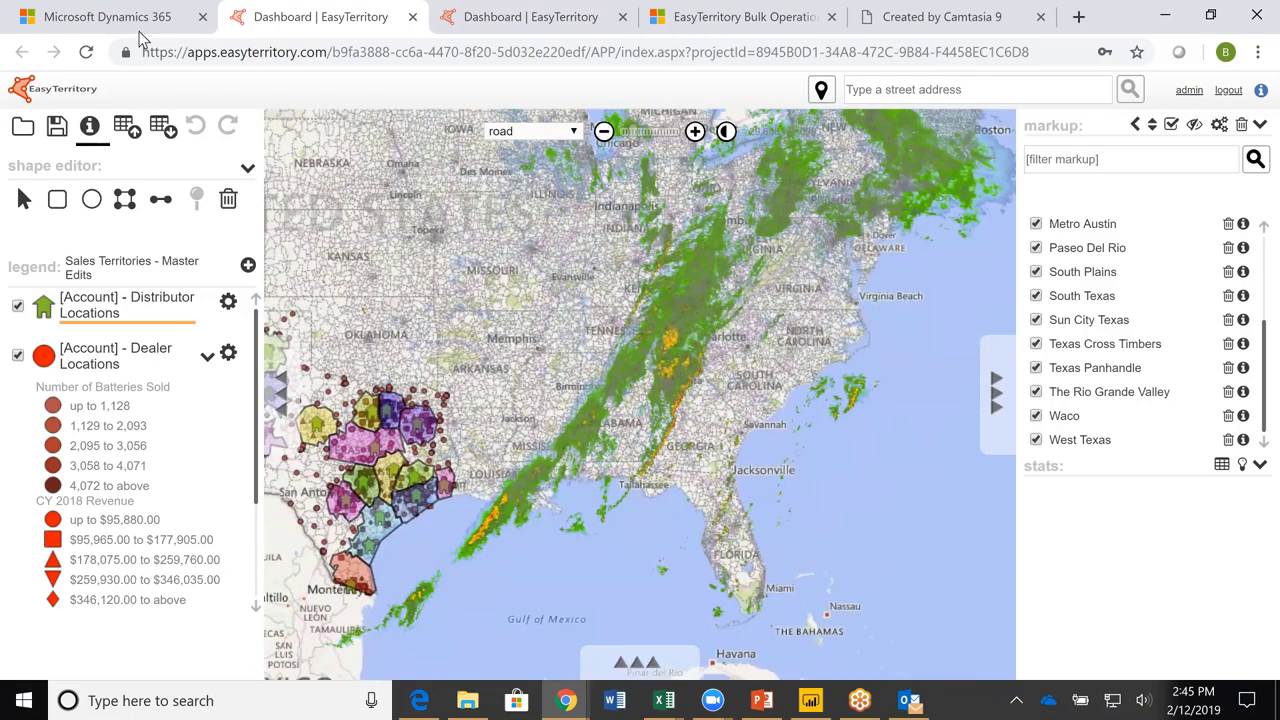
Return to the new lead record in Dynamics 365 and check its Territory, latitude and longitude values.
click(142, 24)
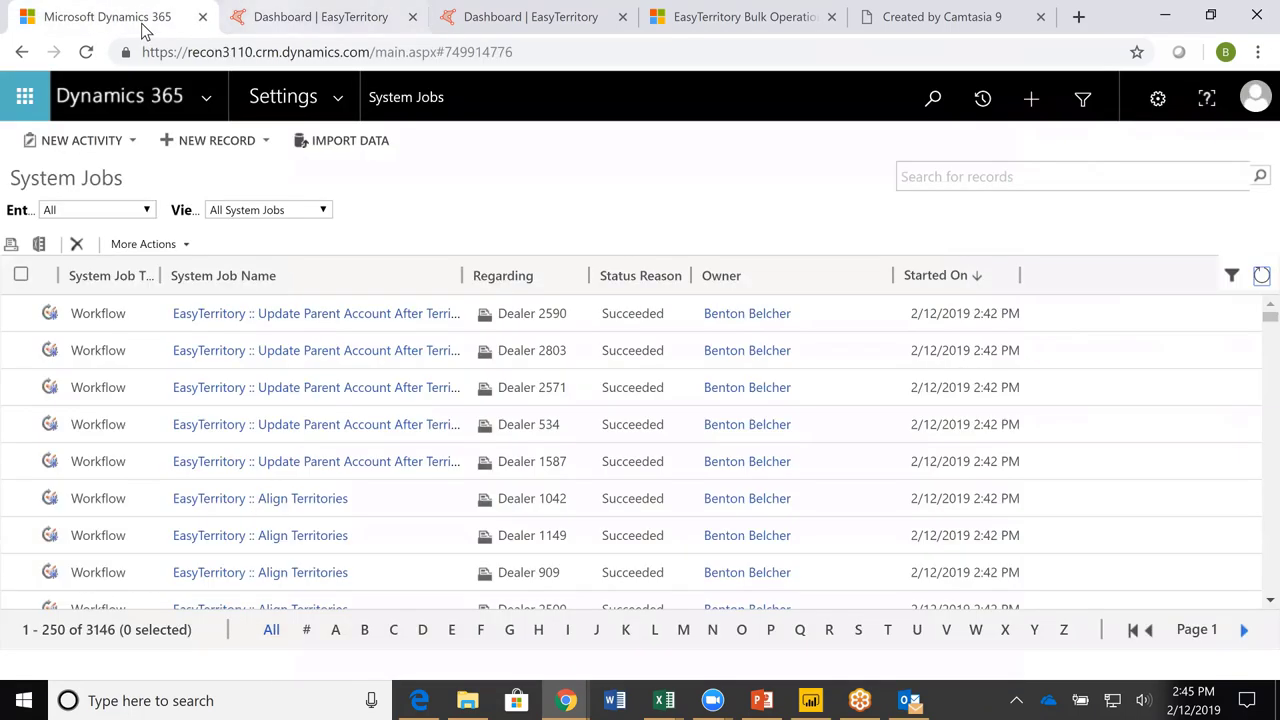
click(300, 22)
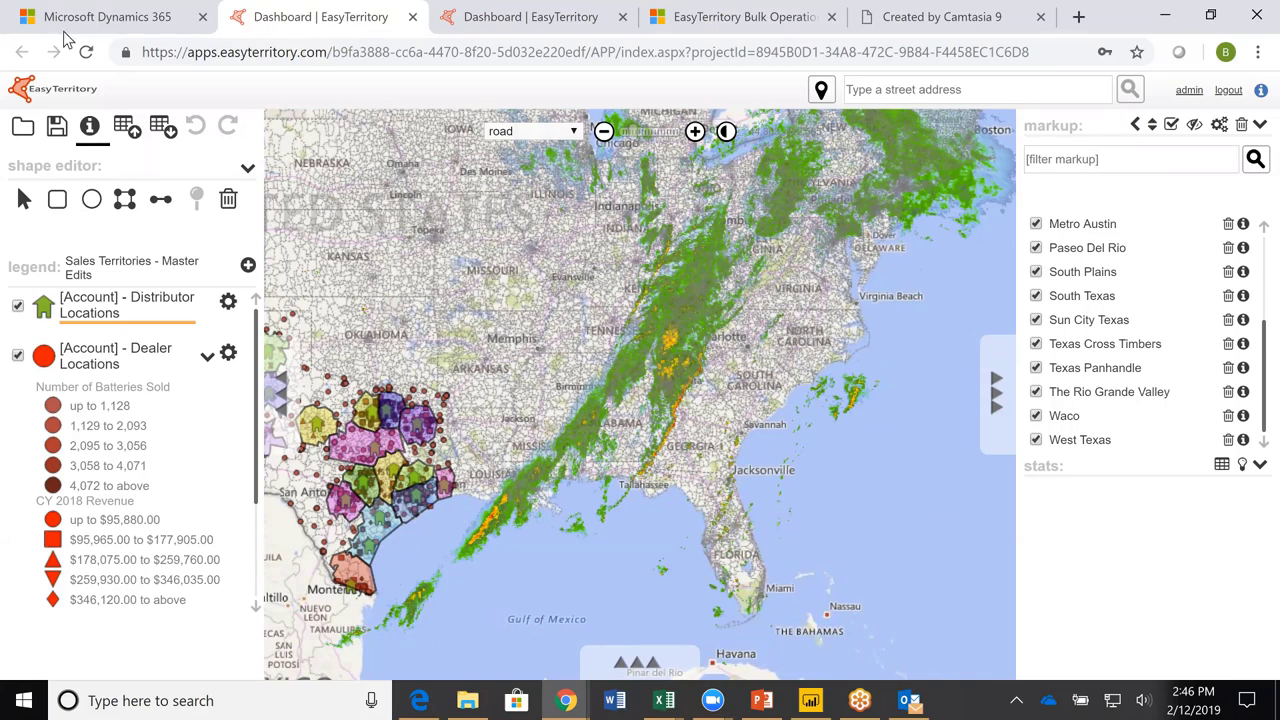
click(130, 28)
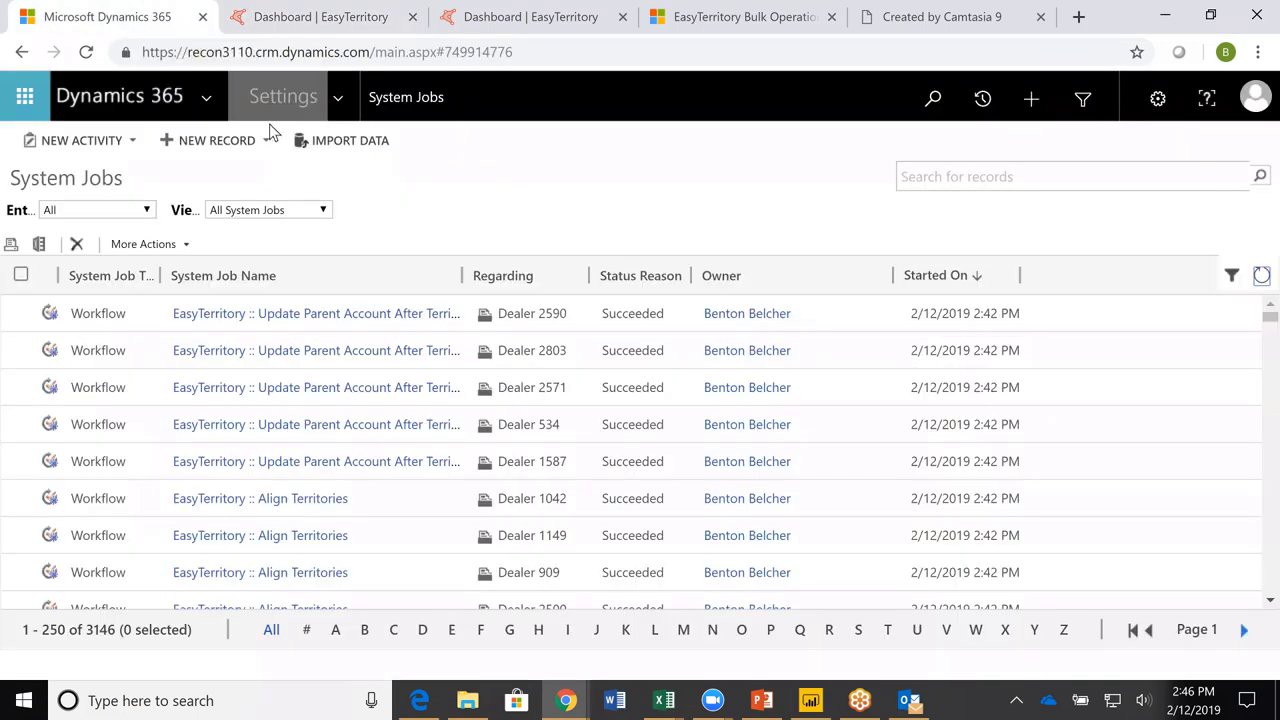
click(22, 52)
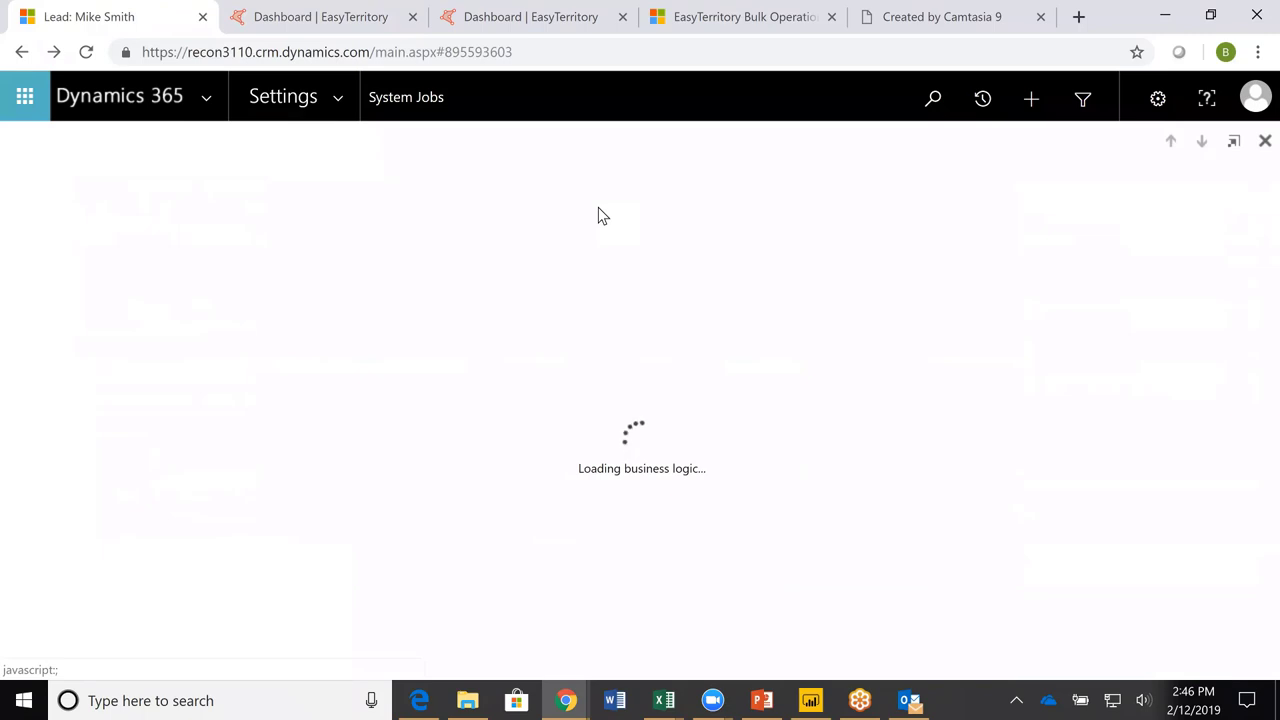
scroll(408, 470, down, 6)
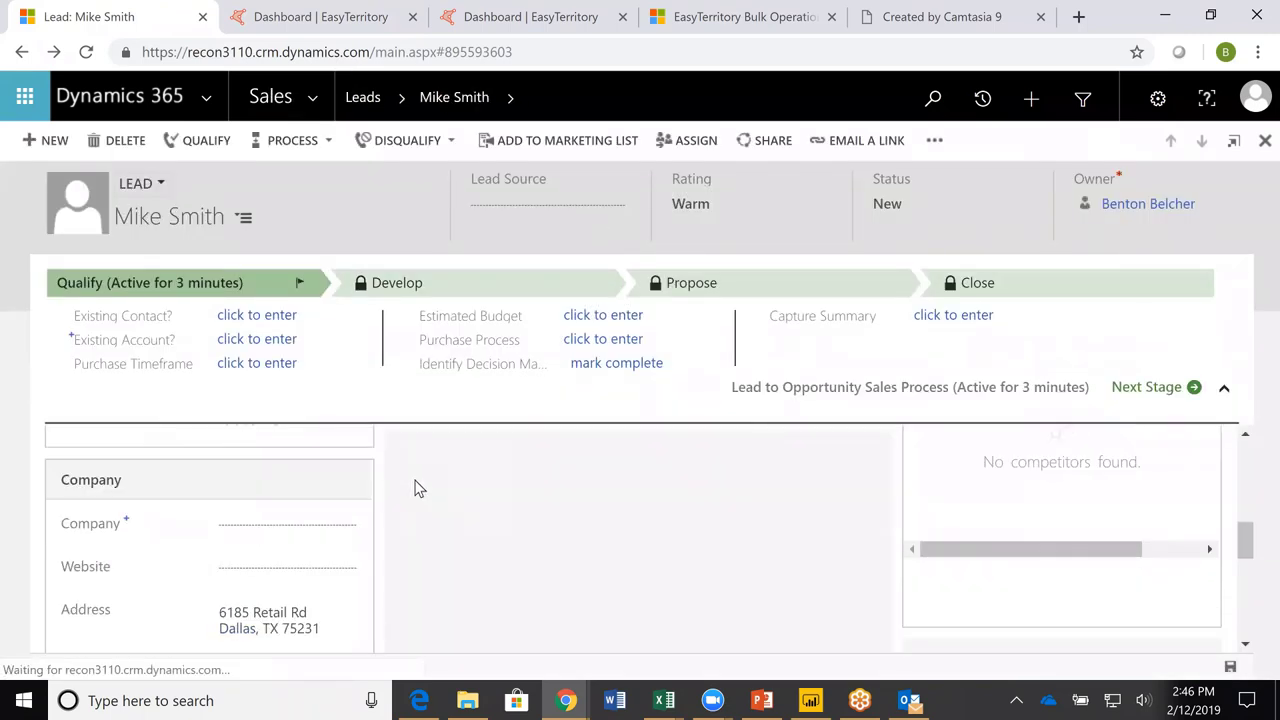
scroll(390, 508, up, 1)
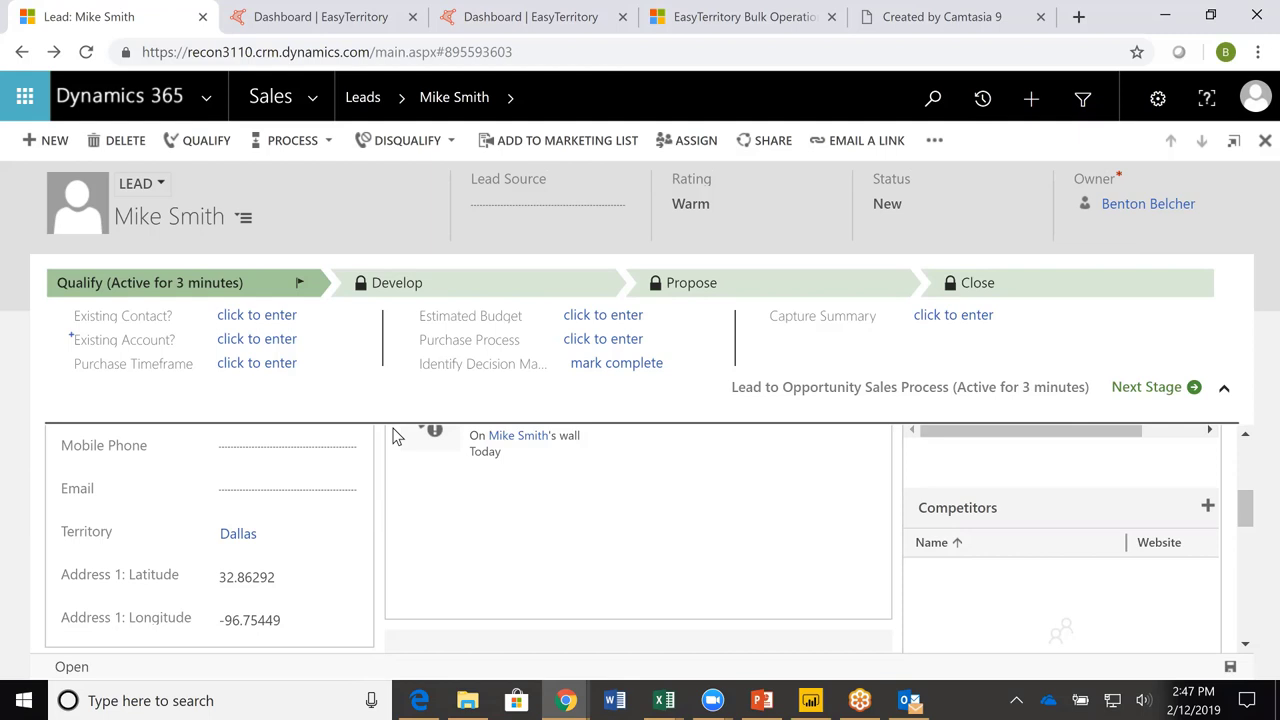
Open the Dynamics 365 accounts list and search it for "dealer 1019".
click(318, 100)
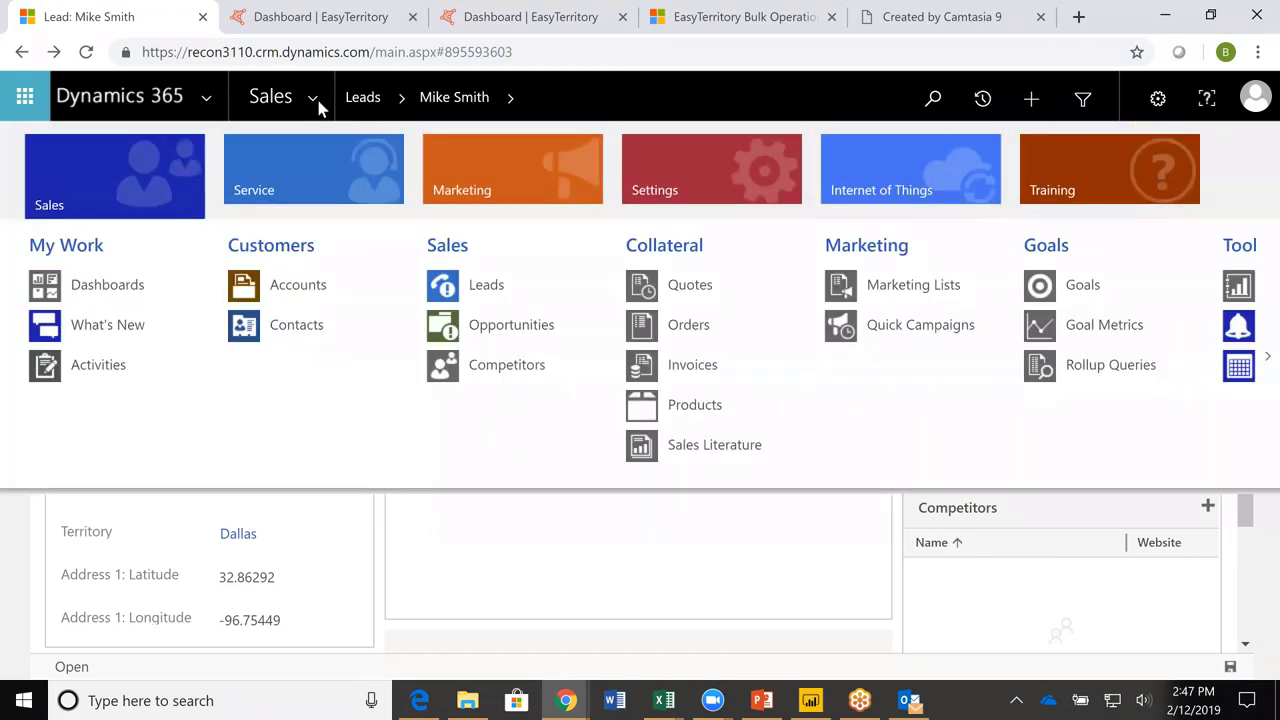
click(305, 292)
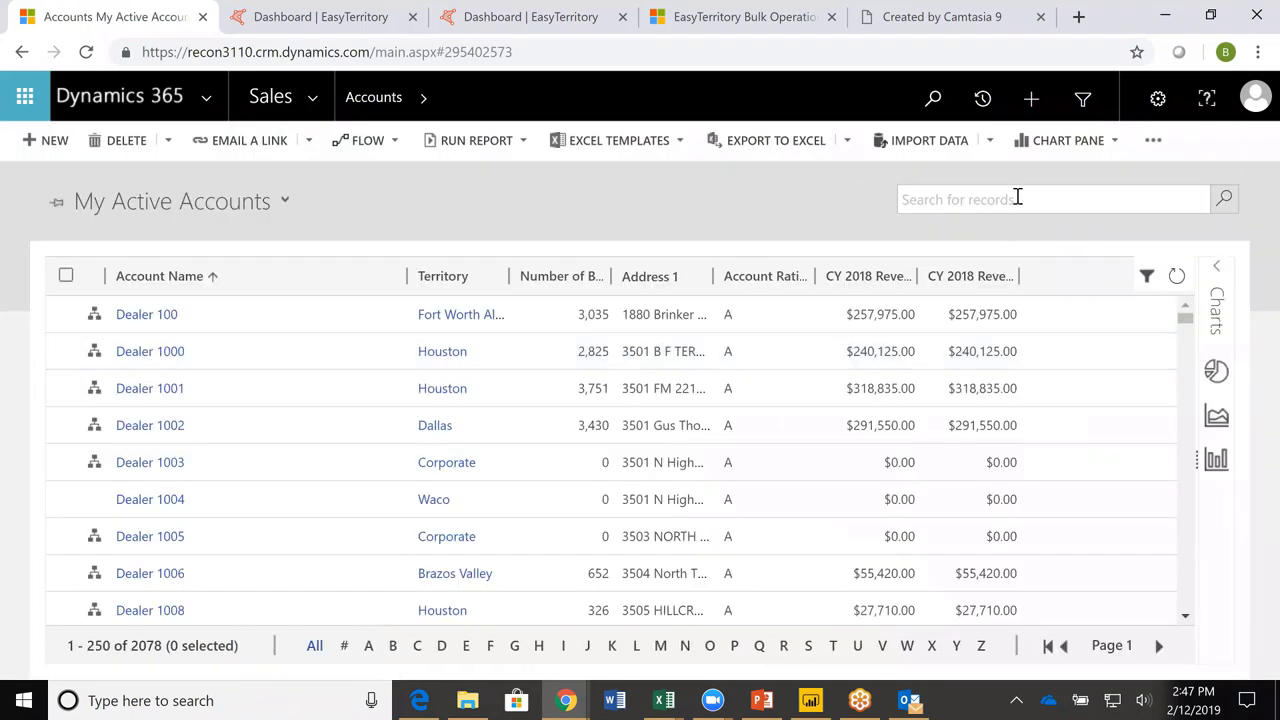
click(1010, 198)
text(dealer )
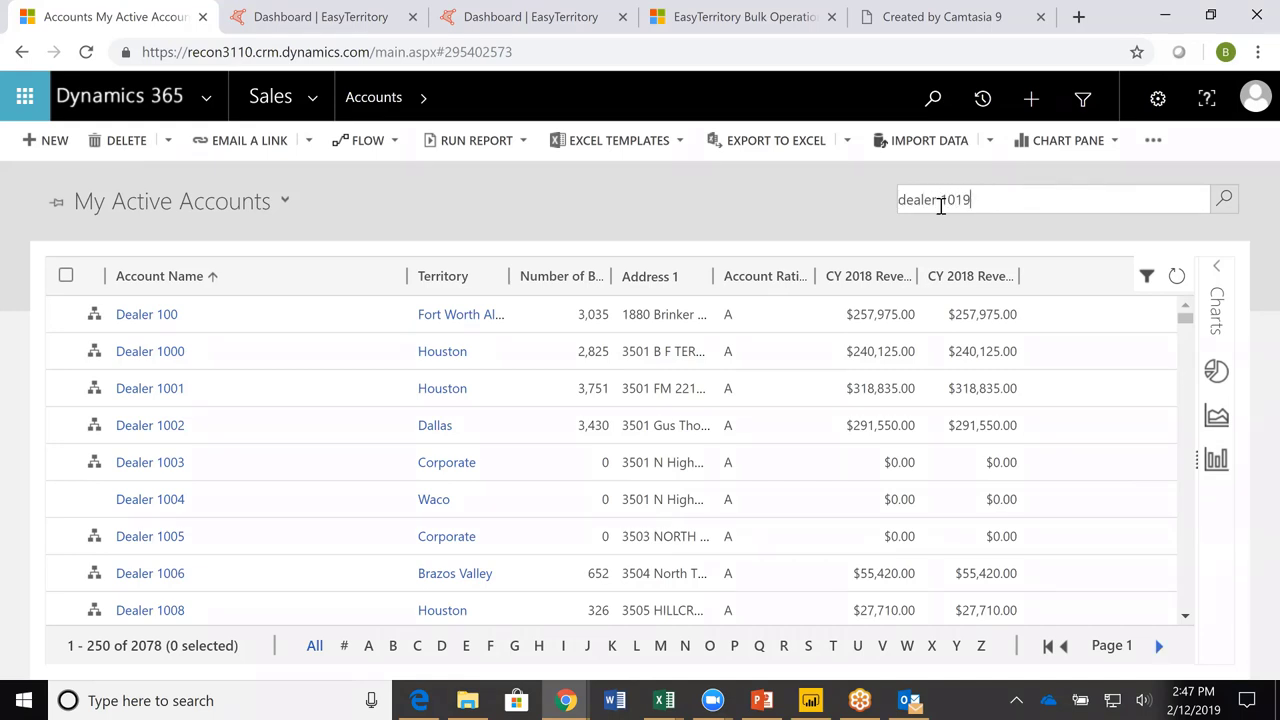
text(1019)
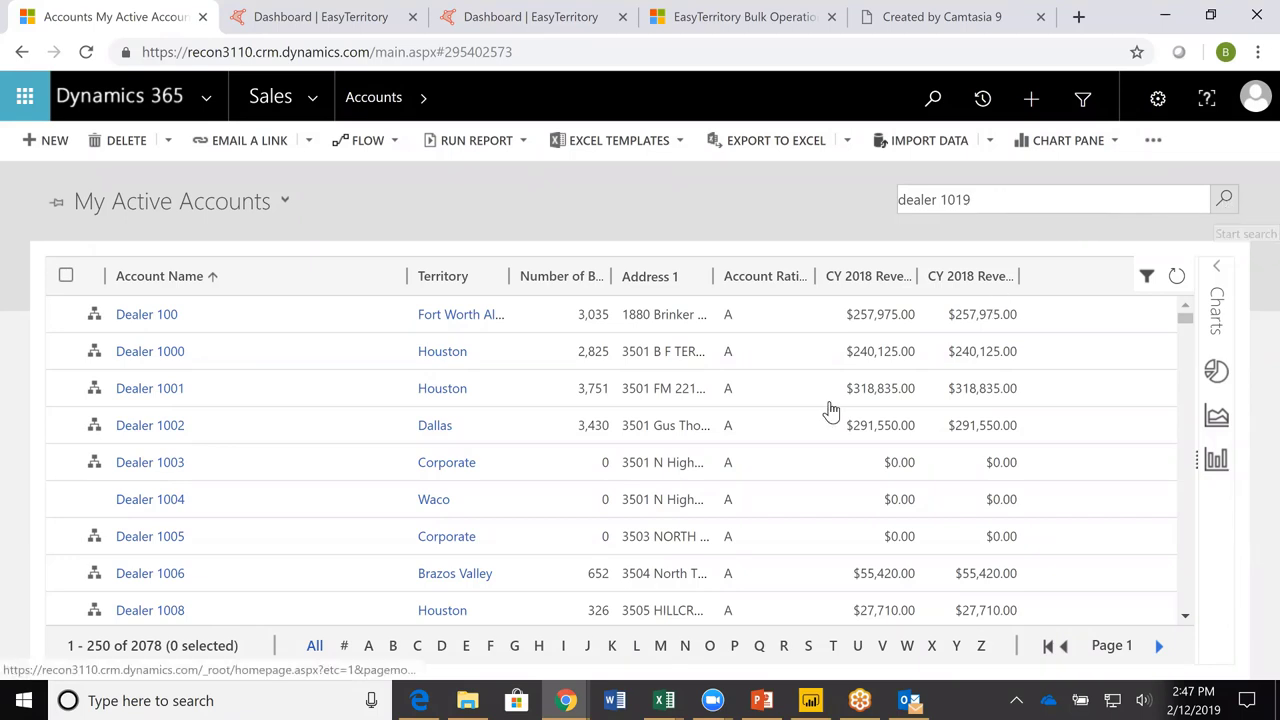
key(Return)
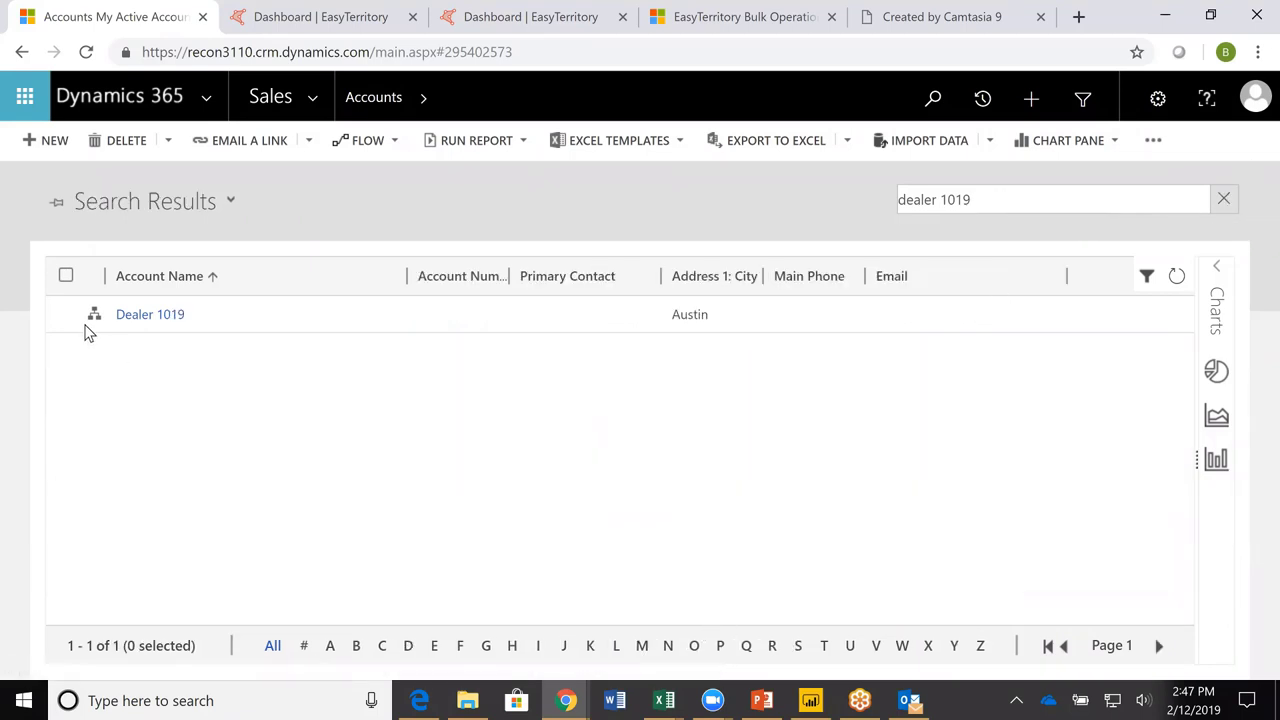
Select the Dealer 1019 account, open its location in EasyTerritory, and show its details from the Opportunities - Austin layer.
click(67, 318)
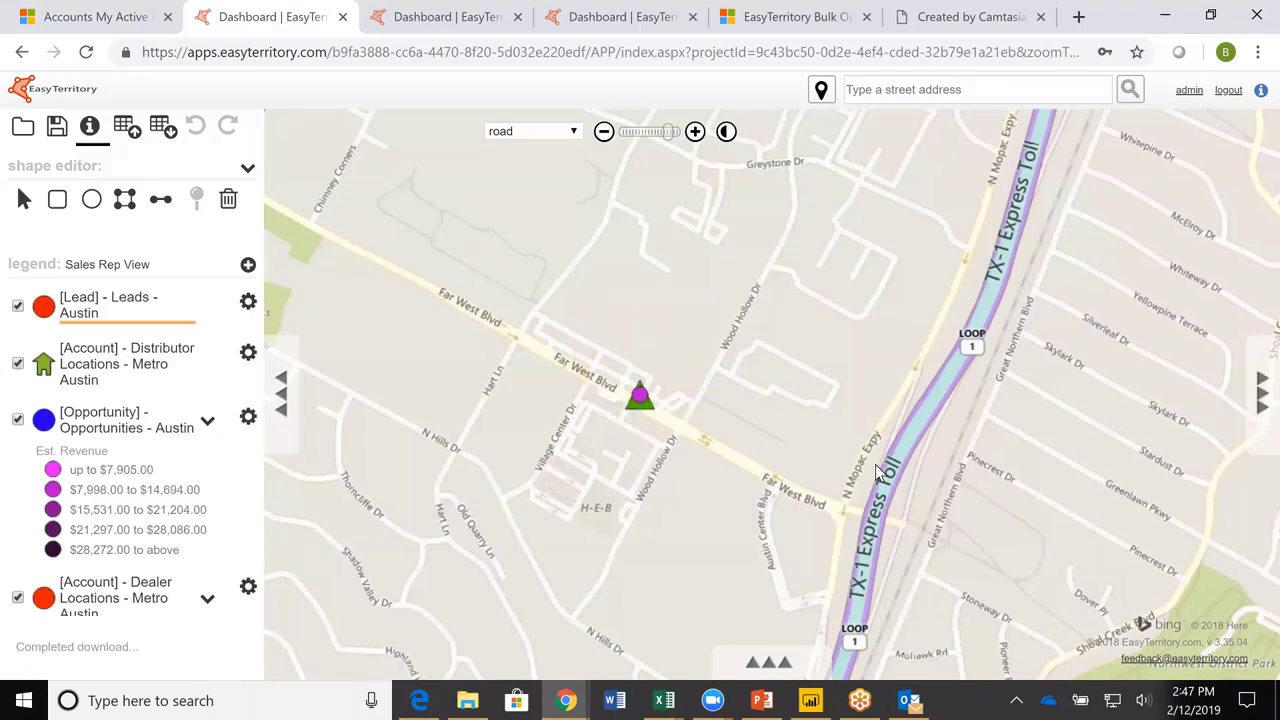
click(127, 434)
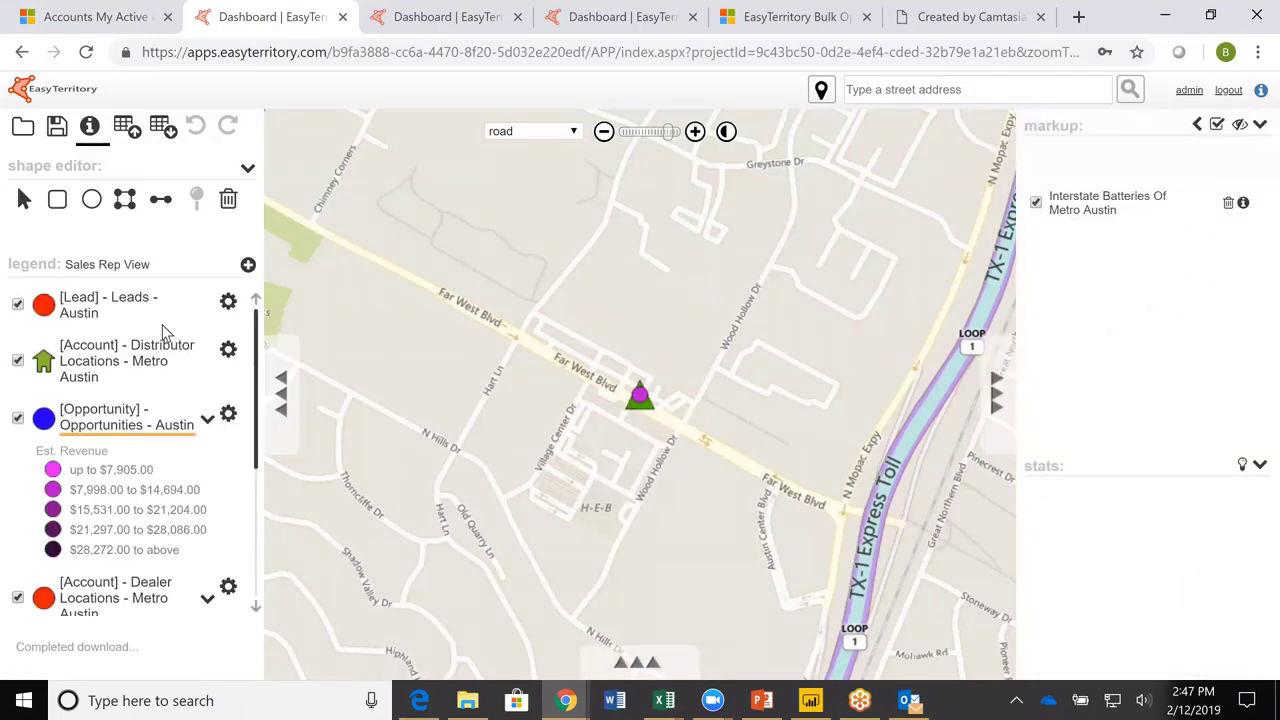
click(647, 408)
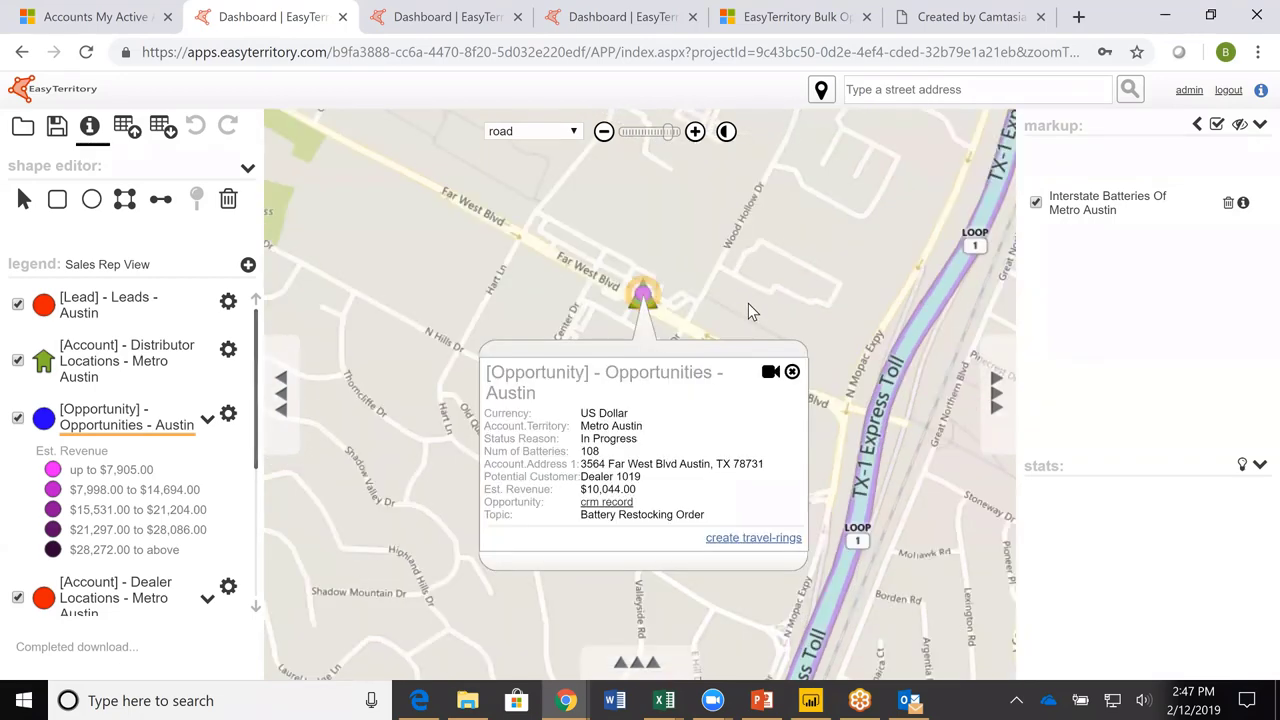
Examine the opportunities and dealers around Austin and the legend of the Dealer Locations - Metro Austin layer.
scroll(748, 303, down, 2)
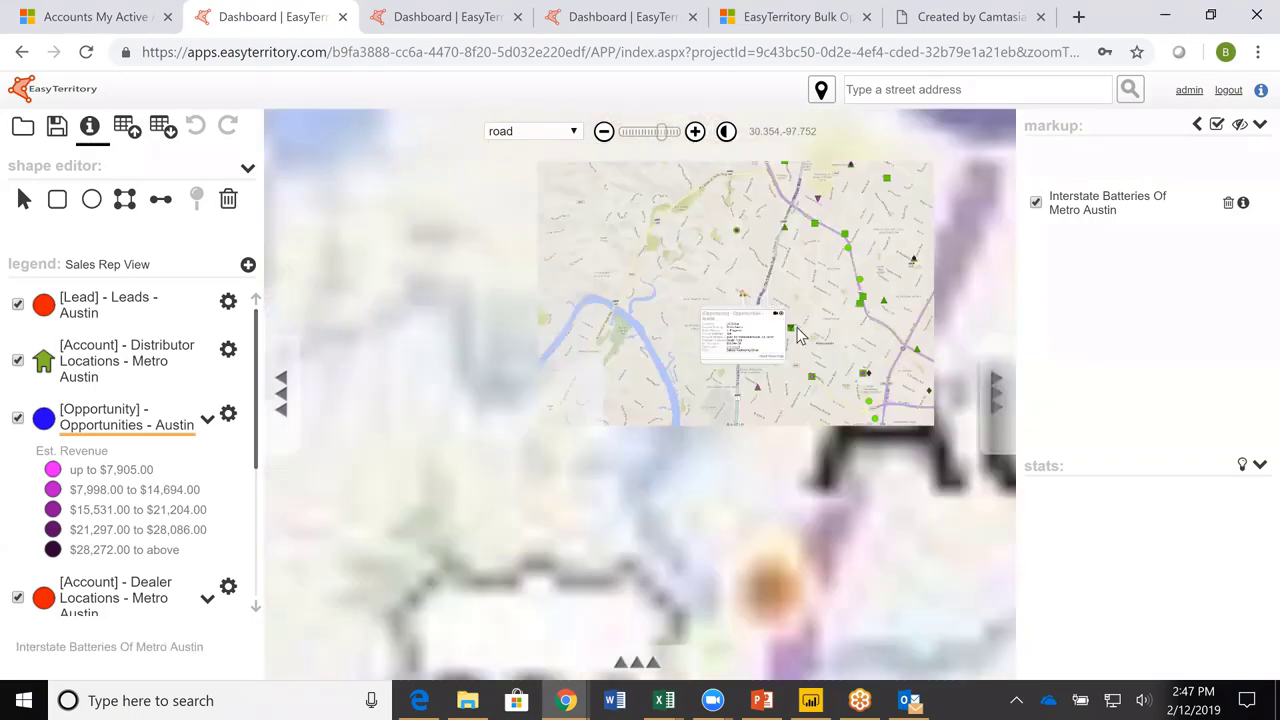
drag(847, 330, 625, 443)
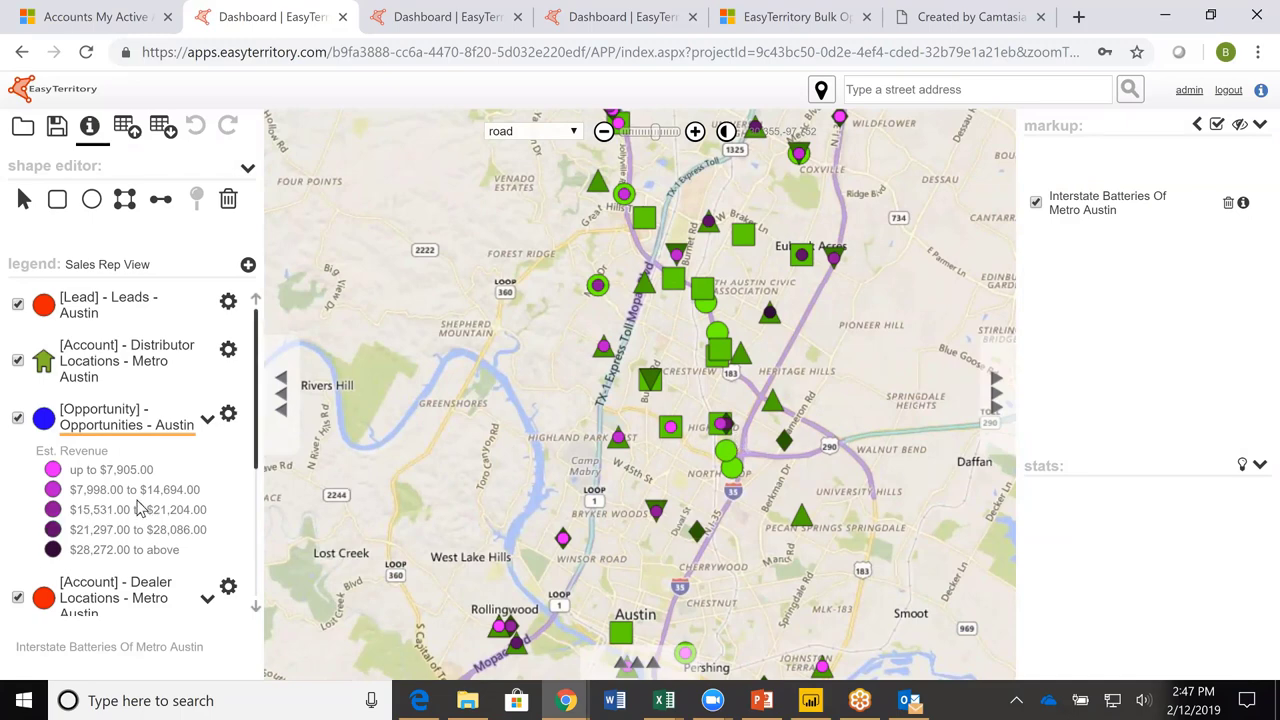
scroll(140, 505, down, 5)
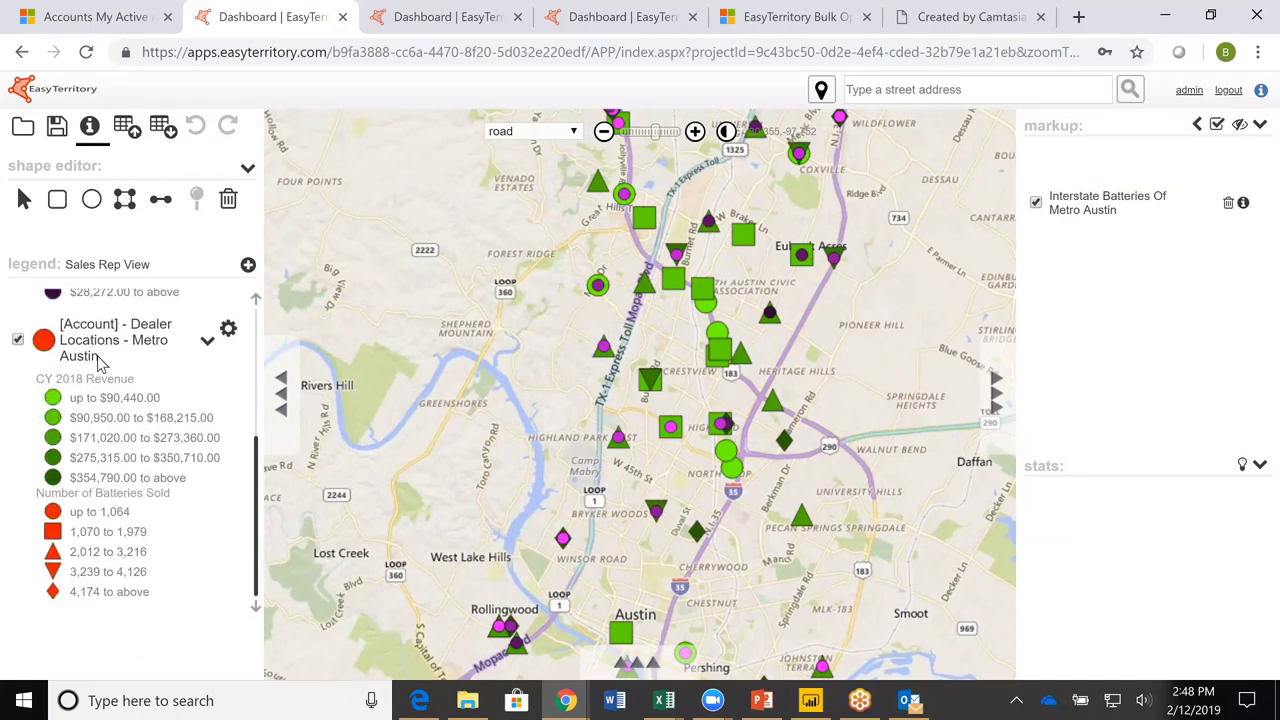
Create a 20-minute travel ring for driving in traffic around Dealer 1019, using its record in the Dealer Locations - Metro Austin layer.
click(107, 352)
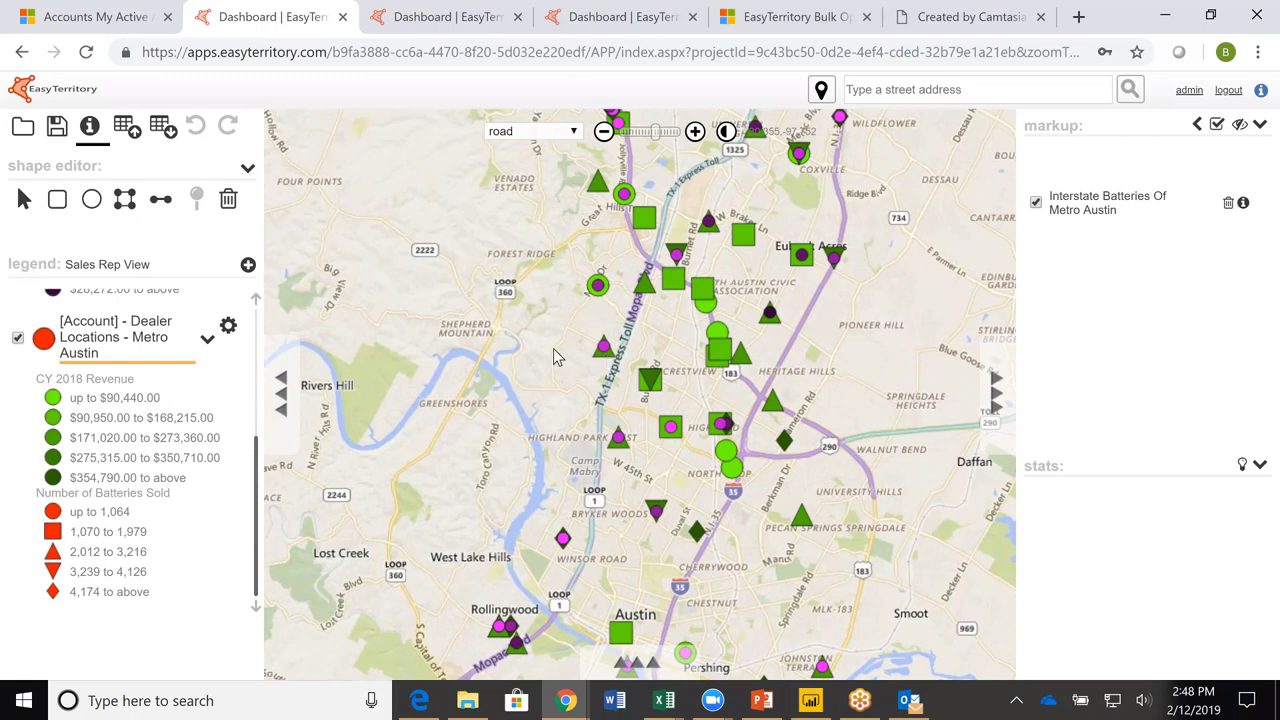
click(604, 350)
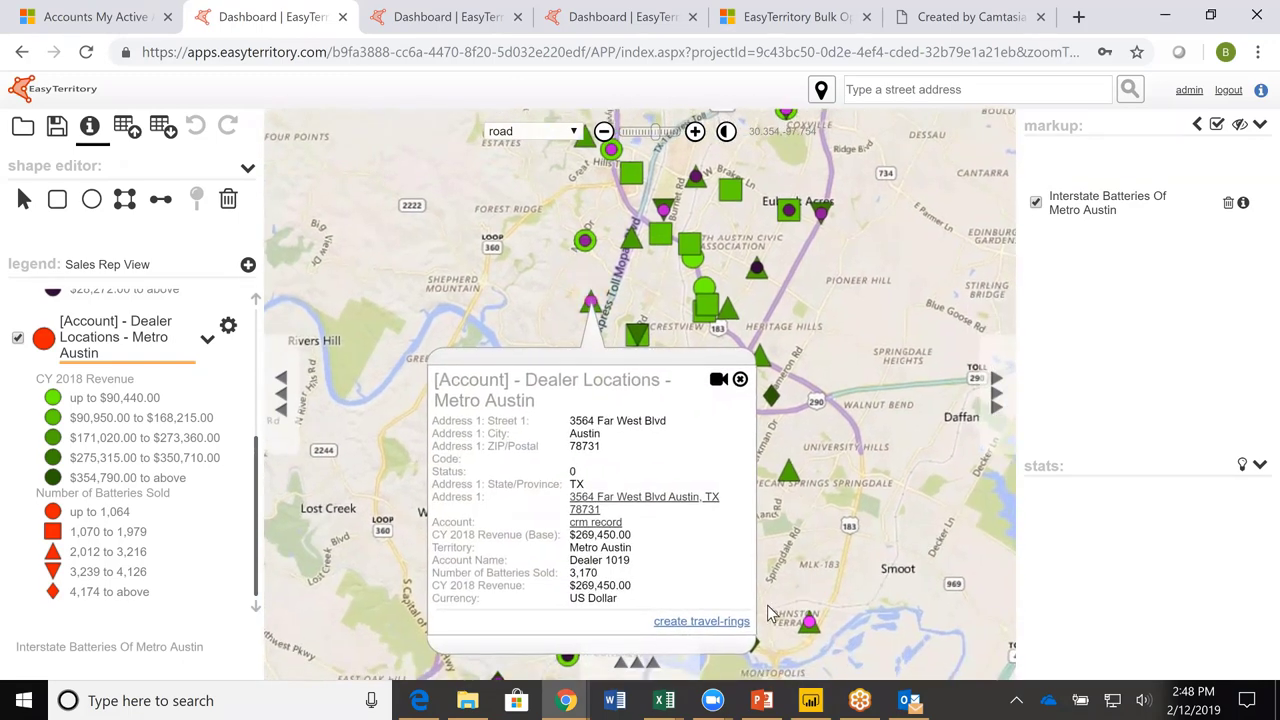
click(722, 624)
click(704, 370)
click(700, 457)
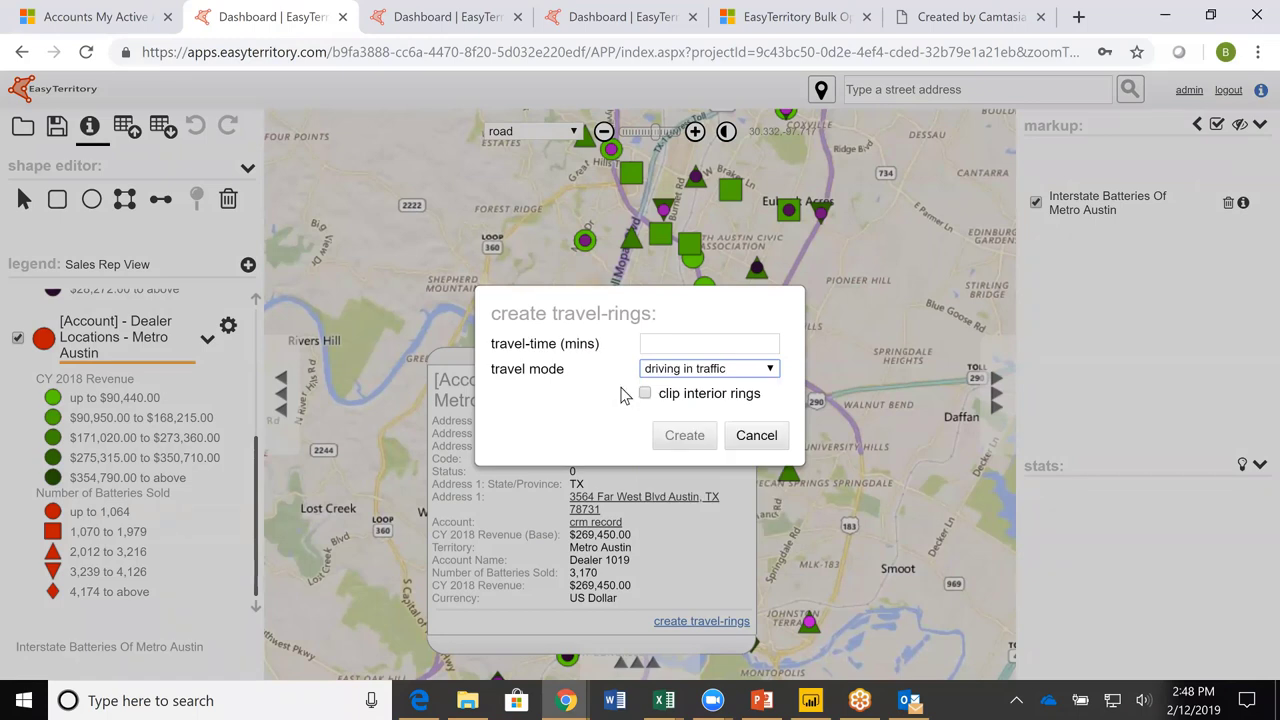
click(695, 341)
text(20)
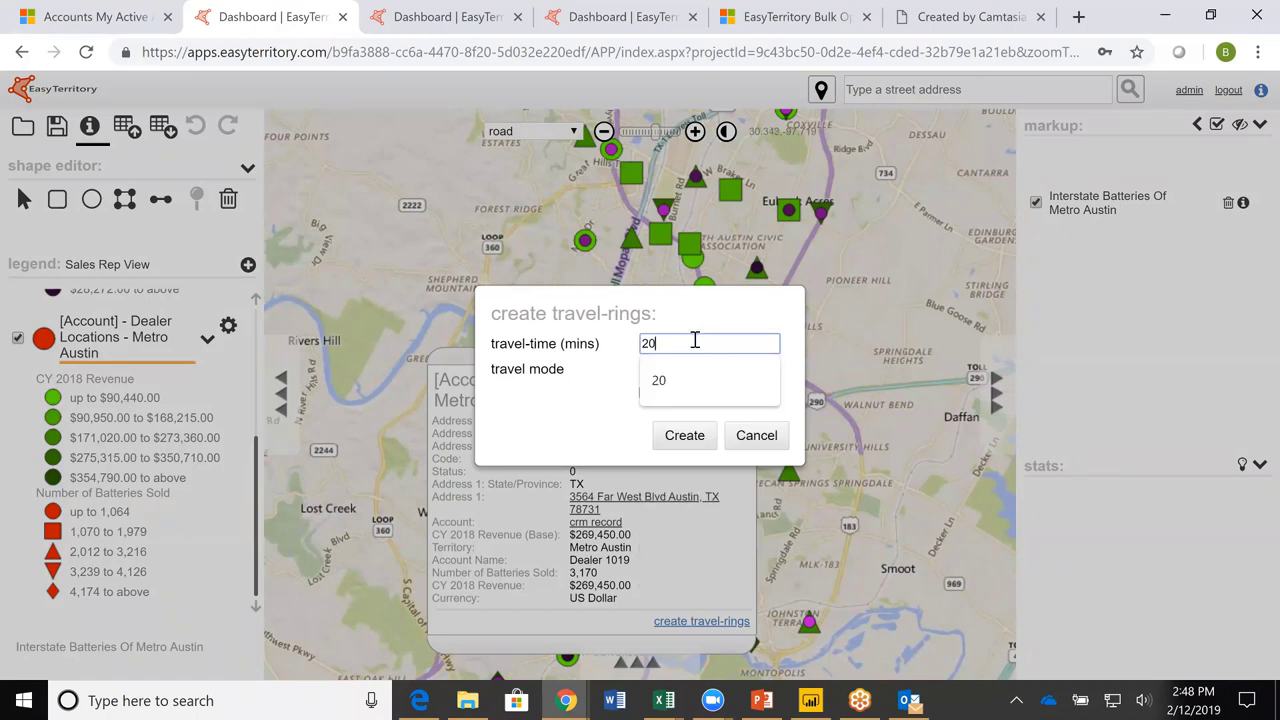
click(677, 389)
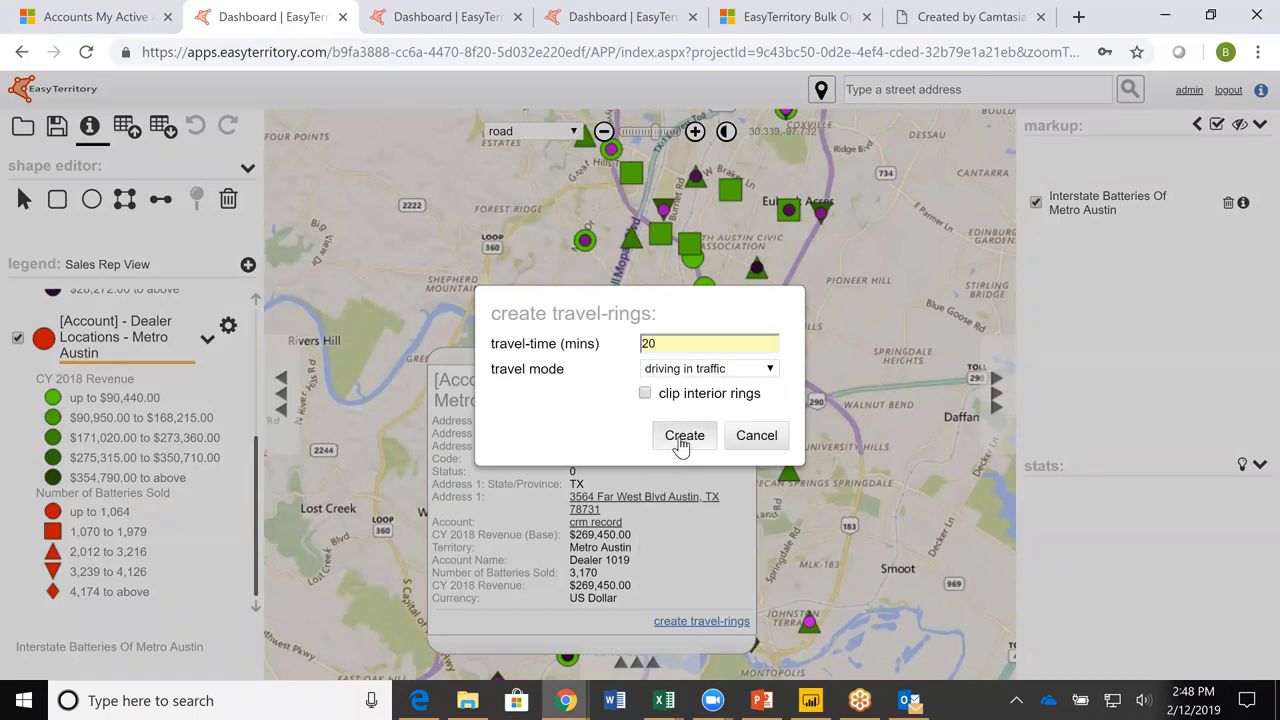
click(680, 444)
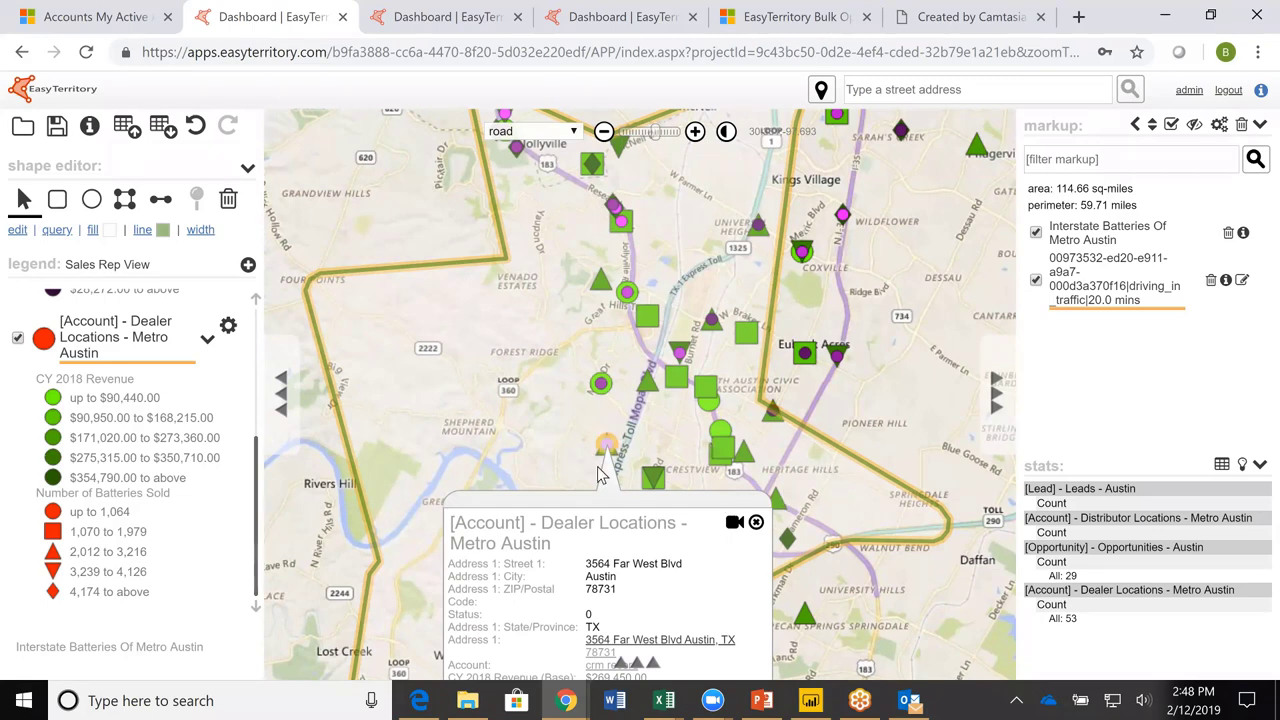
Examine the dealers inside the travel ring, show the details of Dealer 526 near Braker Lane, and close them.
scroll(720, 290, down, 1)
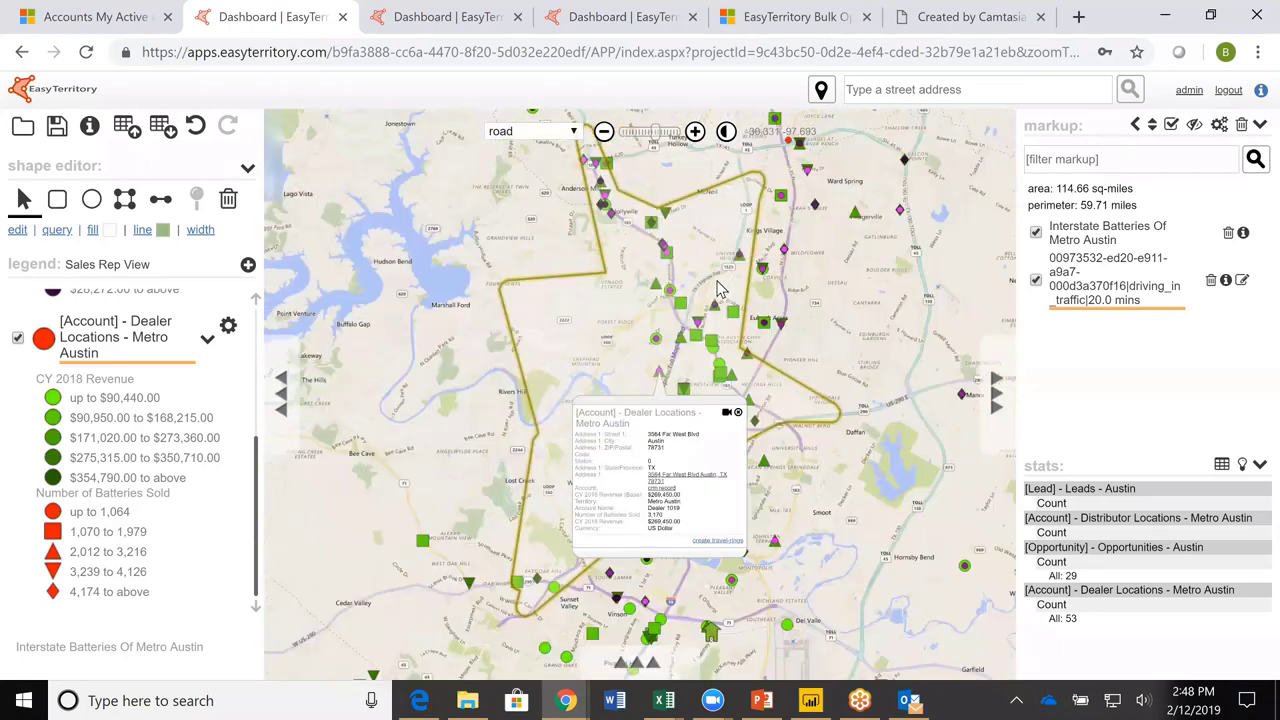
scroll(724, 234, up, 1)
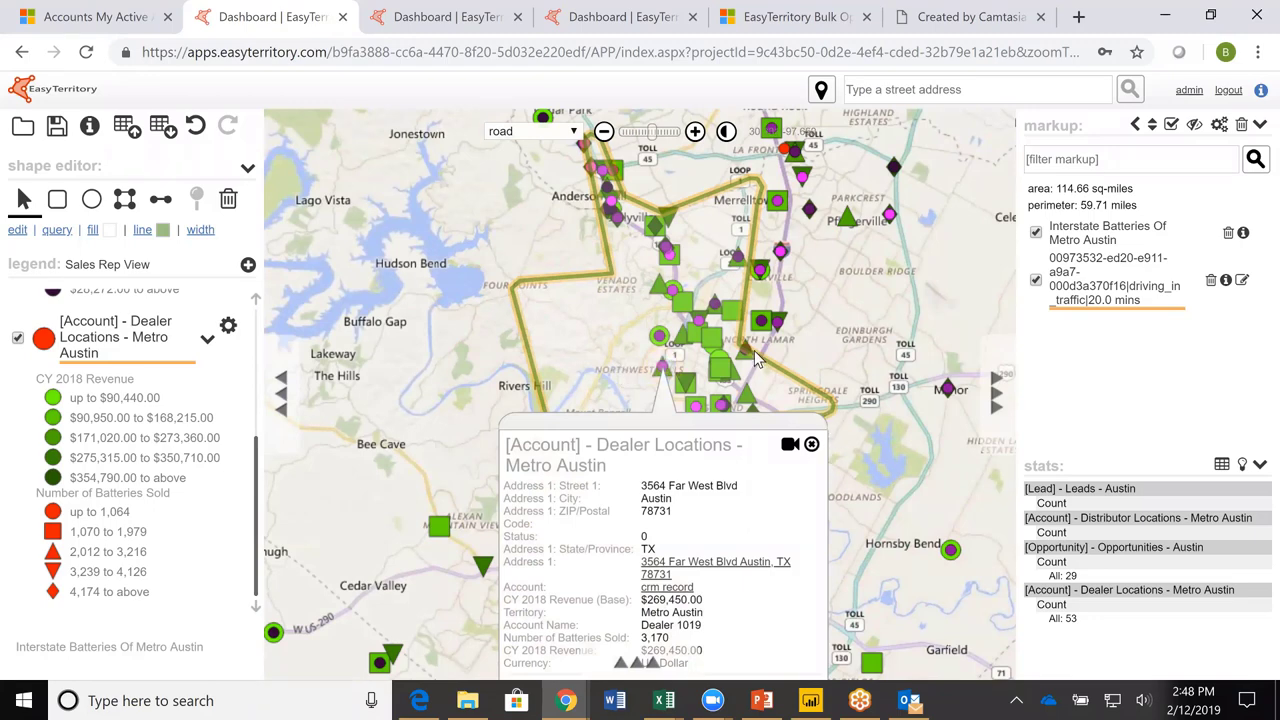
scroll(756, 360, up, 1)
click(678, 258)
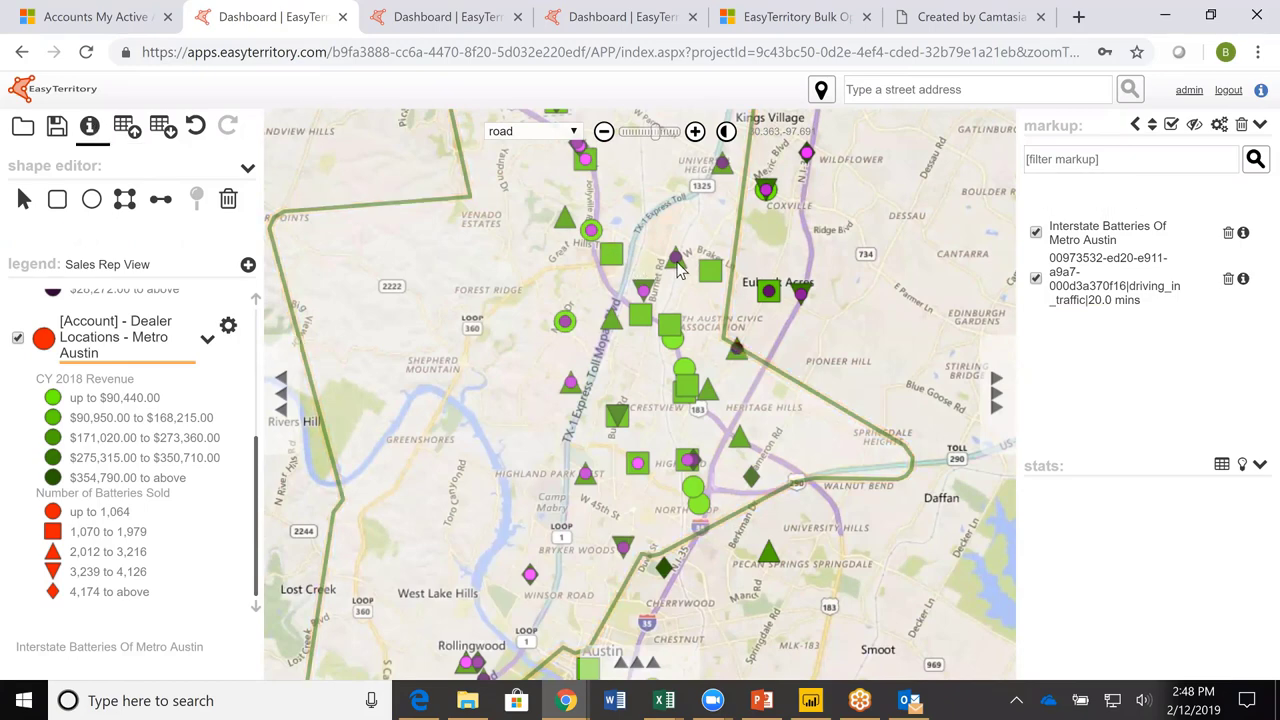
click(677, 264)
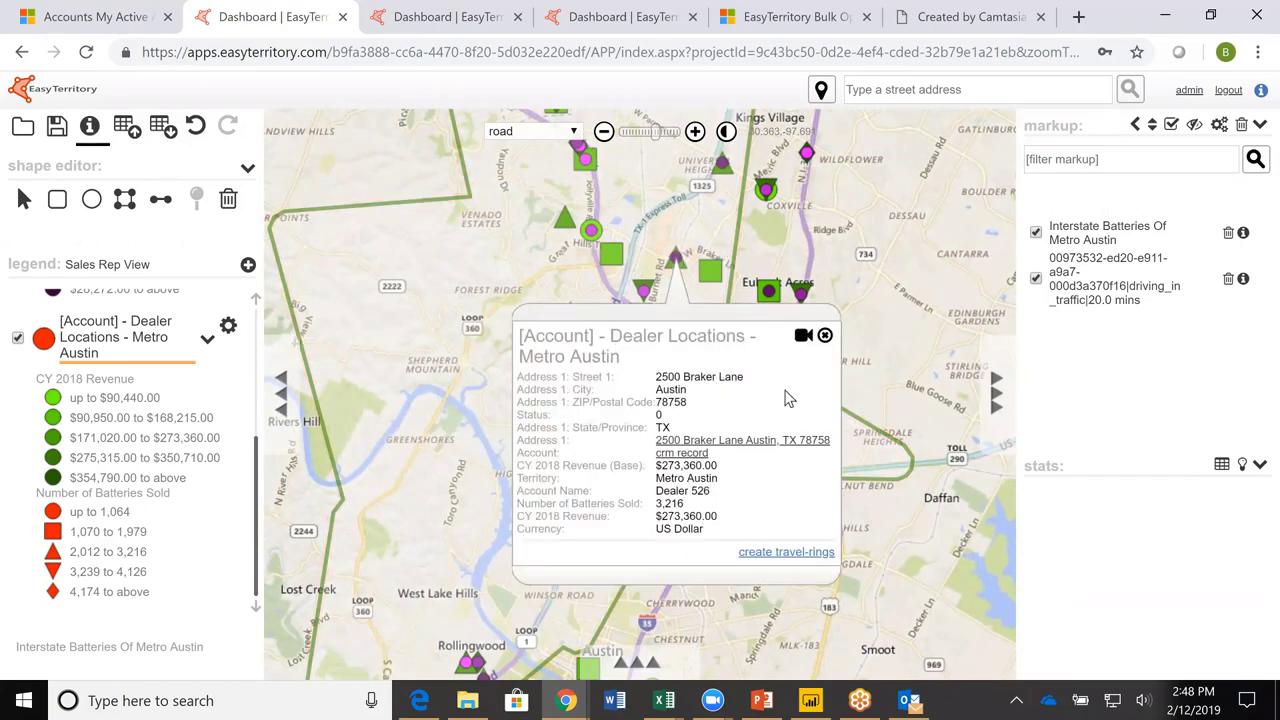
click(825, 335)
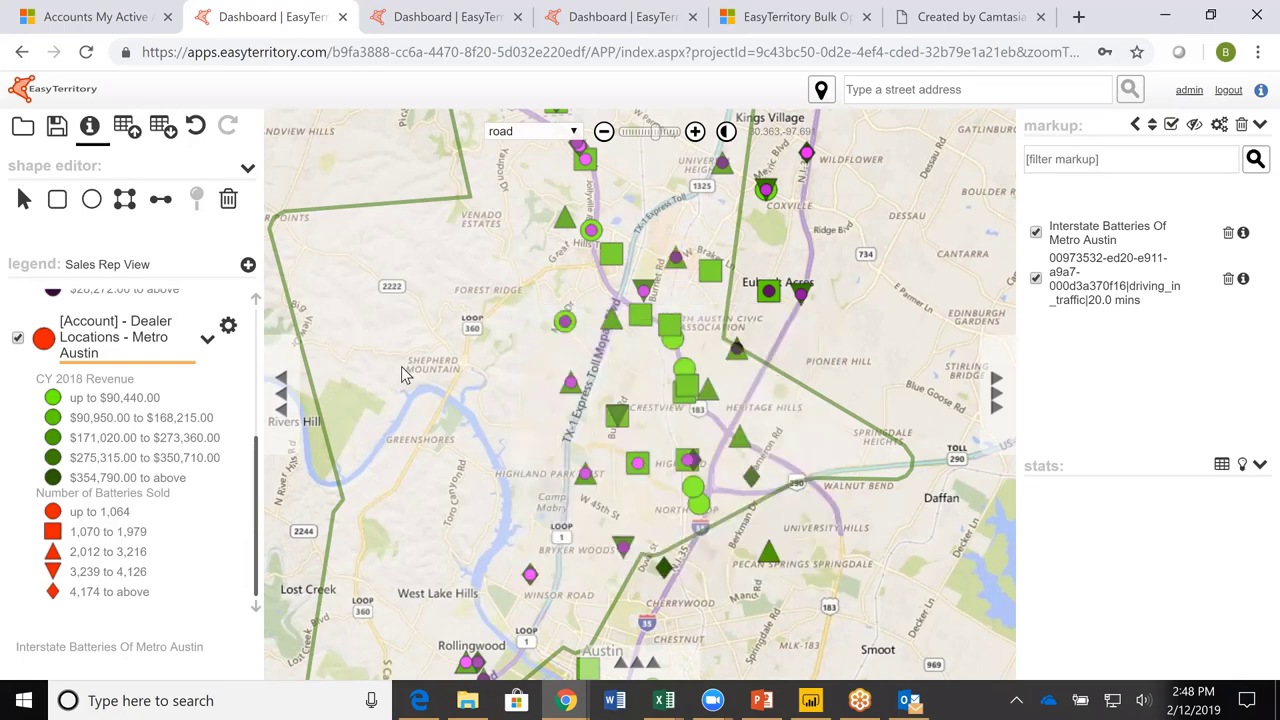